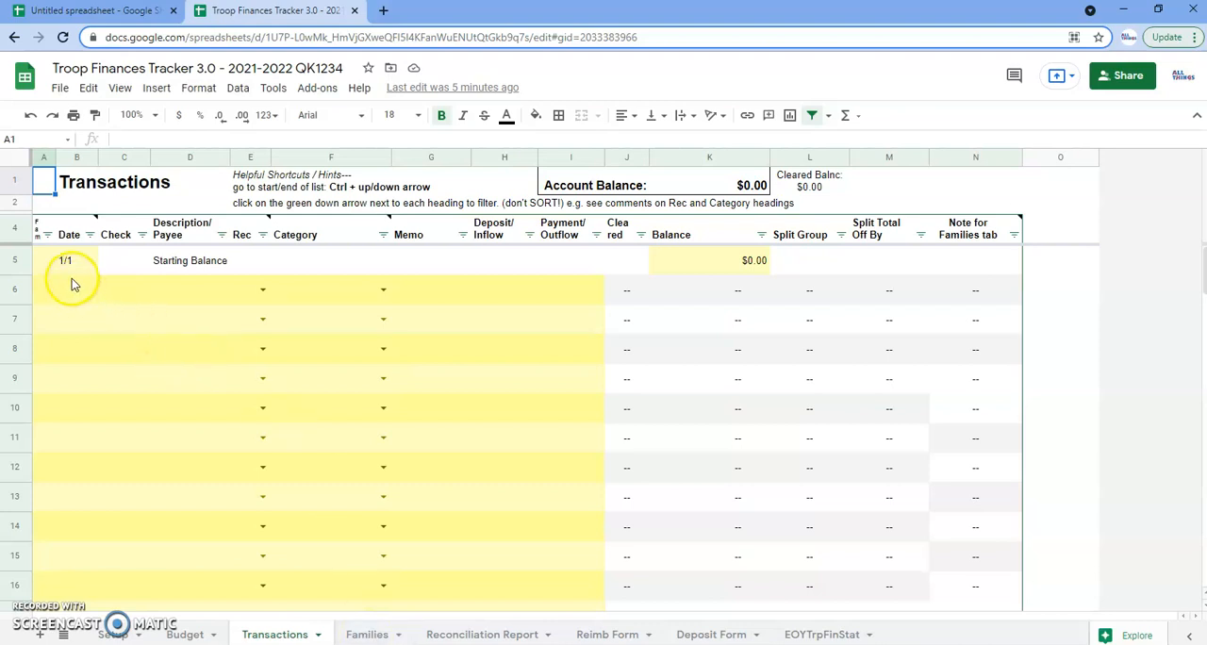
Set the starting balance row's date to 8/15 and its balance to 247
left_click(64, 262)
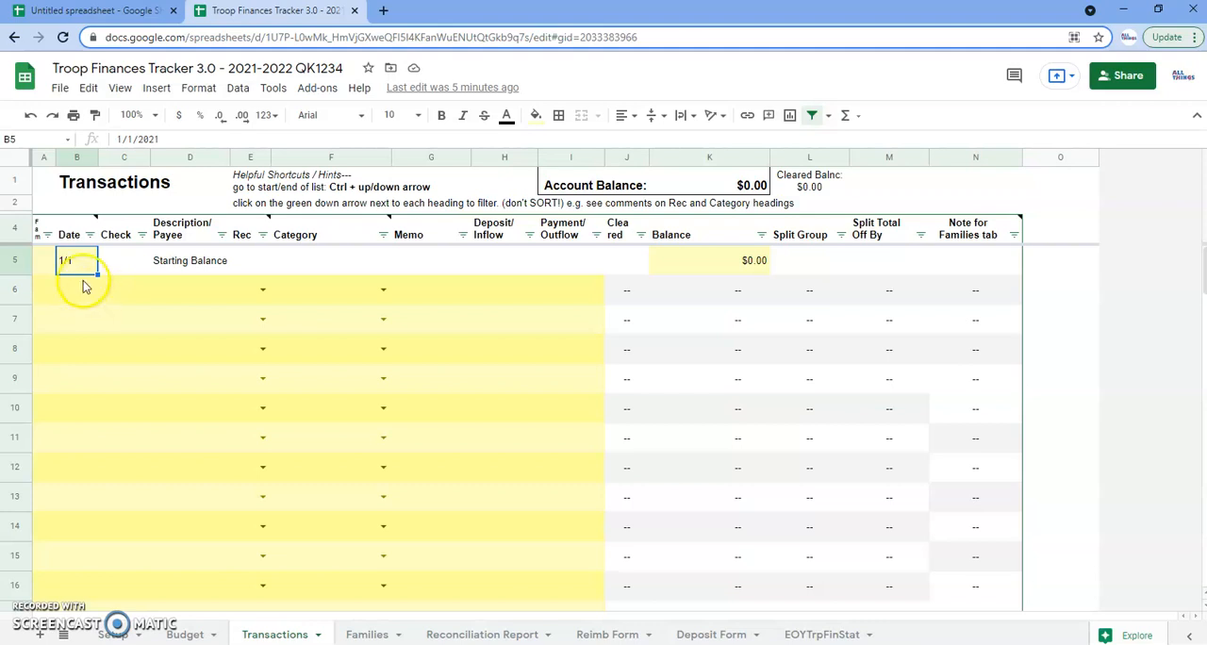
type("8")
key("Tab")
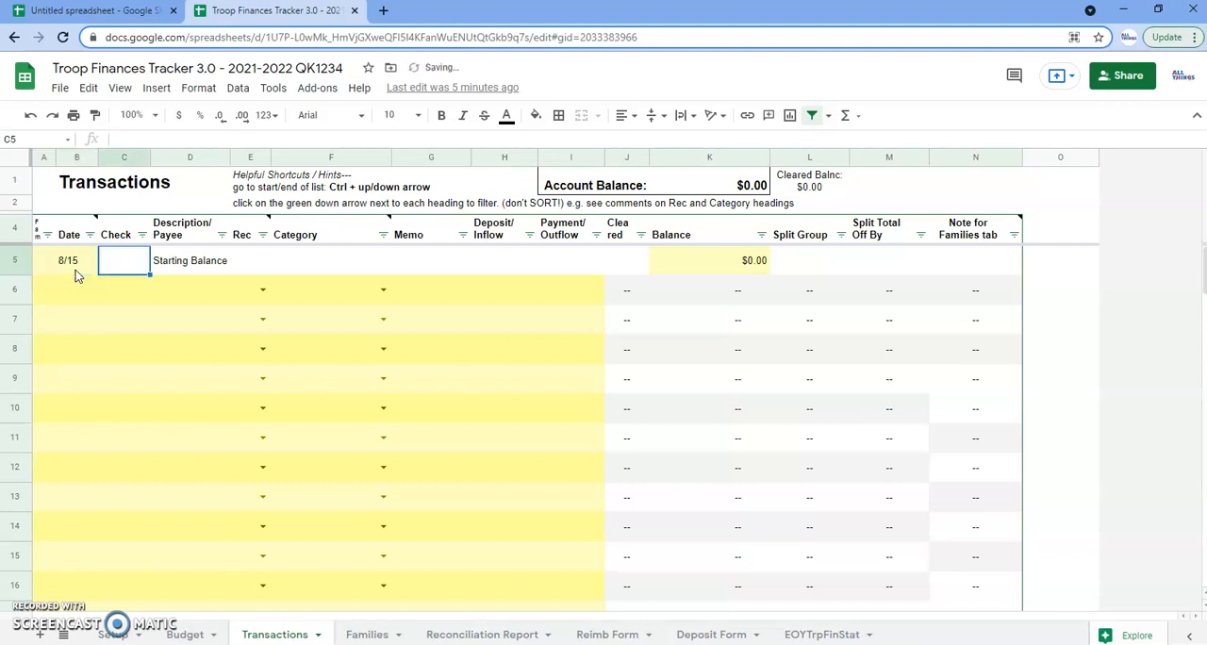
left_click(737, 265)
type("247")
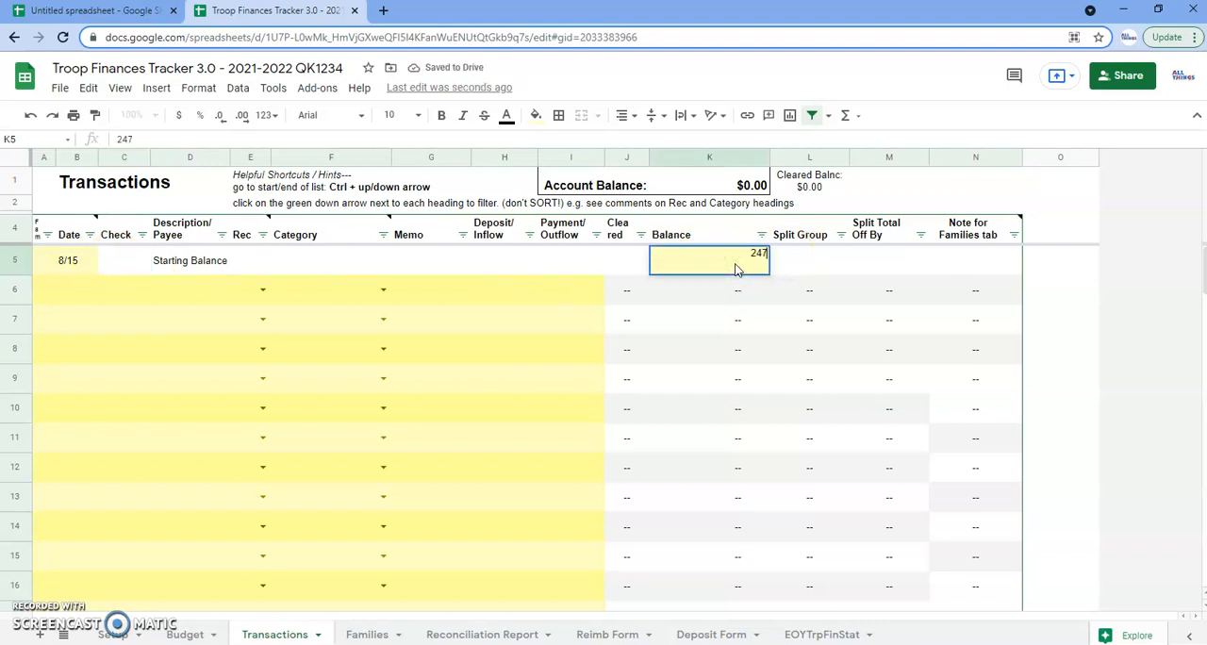
key("Return")
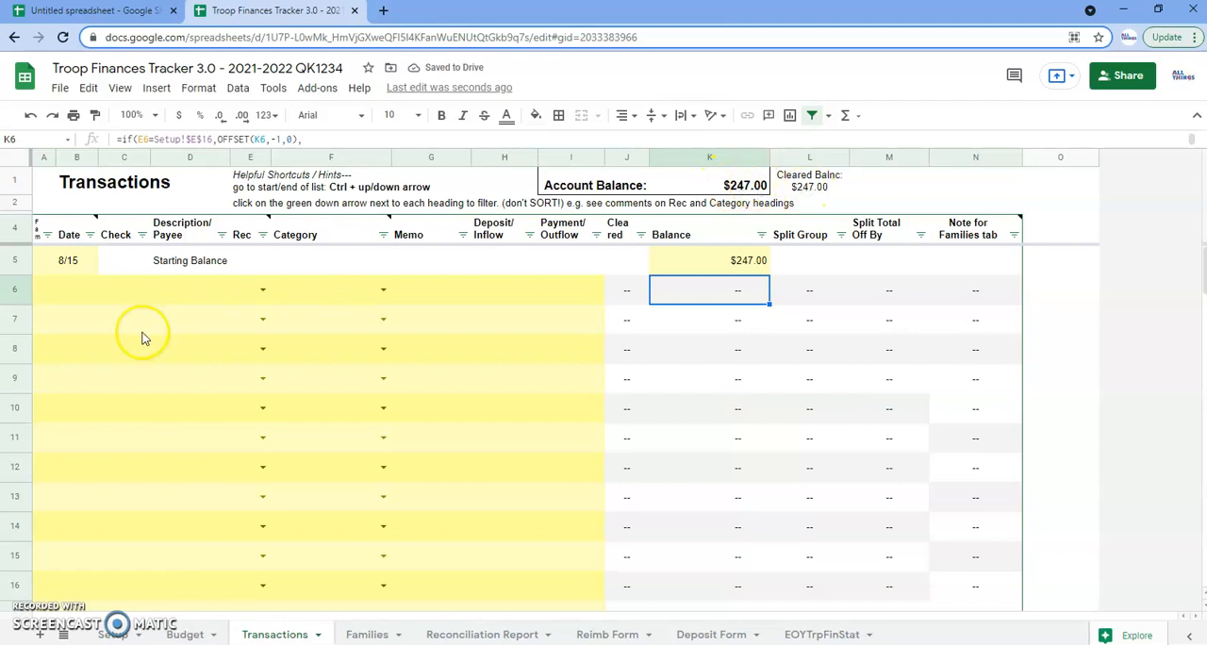
Assign the first transaction in row 6 the category Fall Camp and the memo "site fee"
left_click(72, 293)
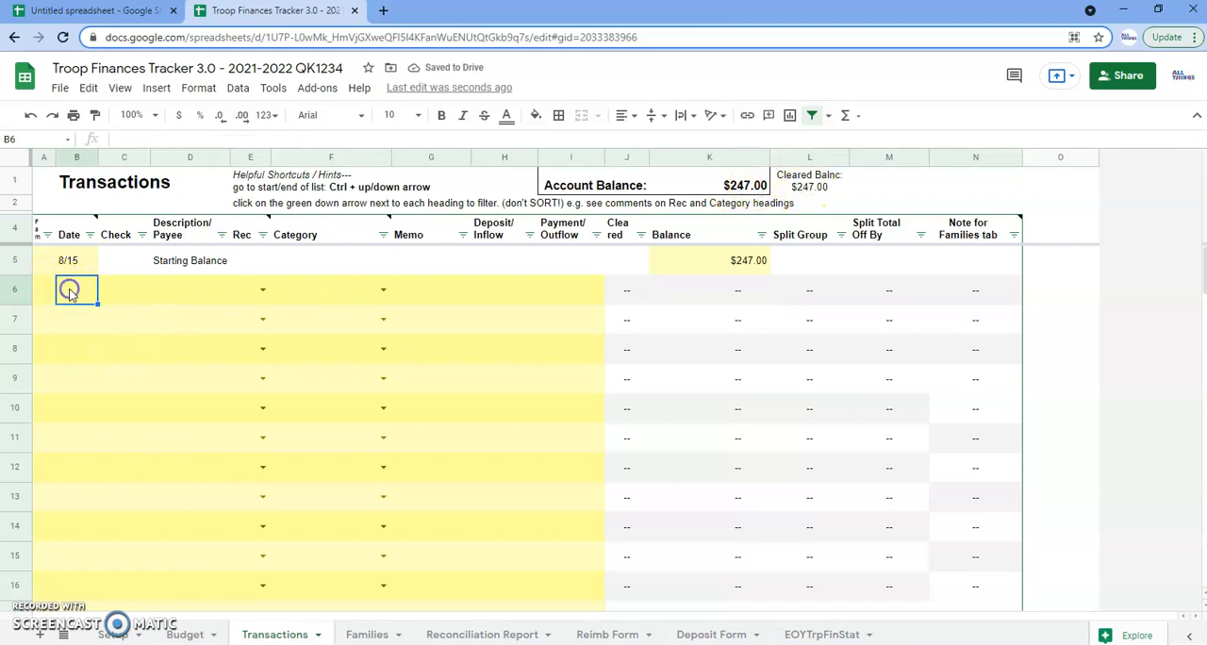
left_click(350, 294)
left_click(384, 291)
left_click(384, 292)
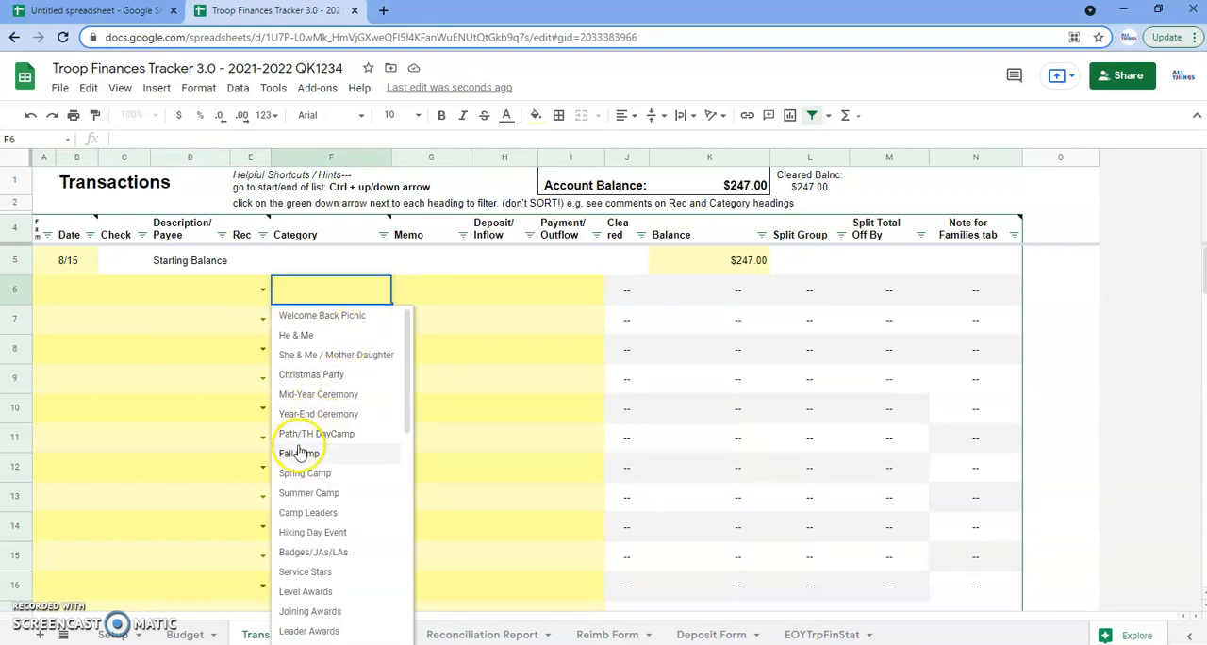
left_click(300, 454)
left_click(430, 295)
type("site fee")
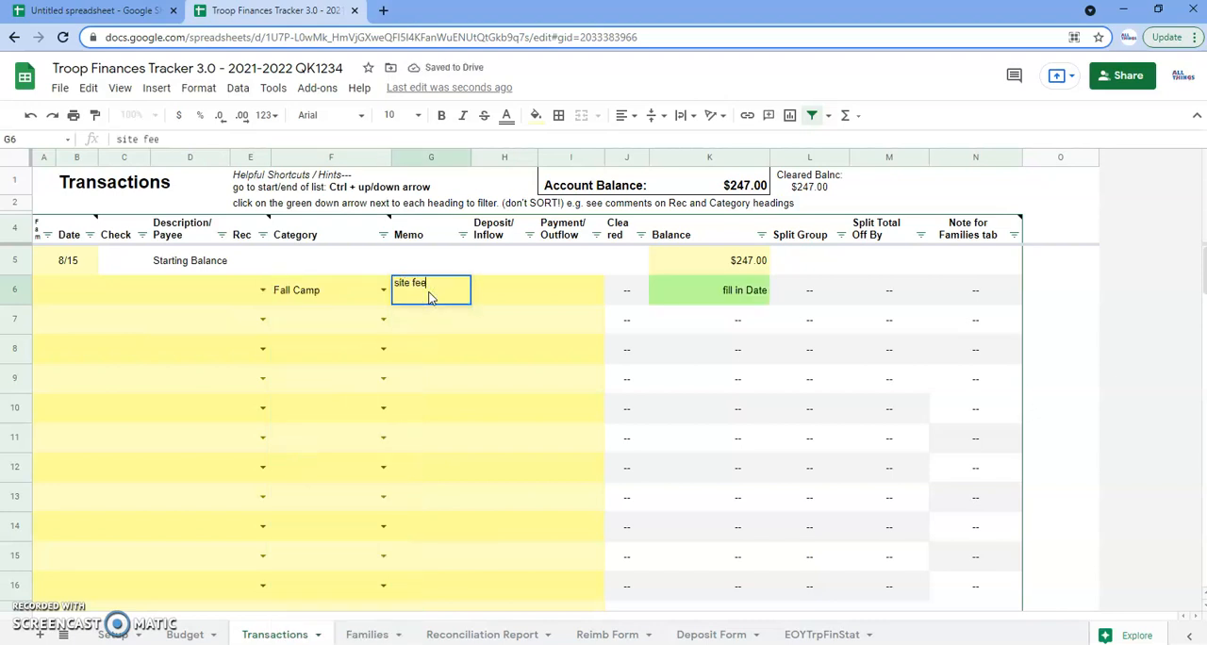
key("Return")
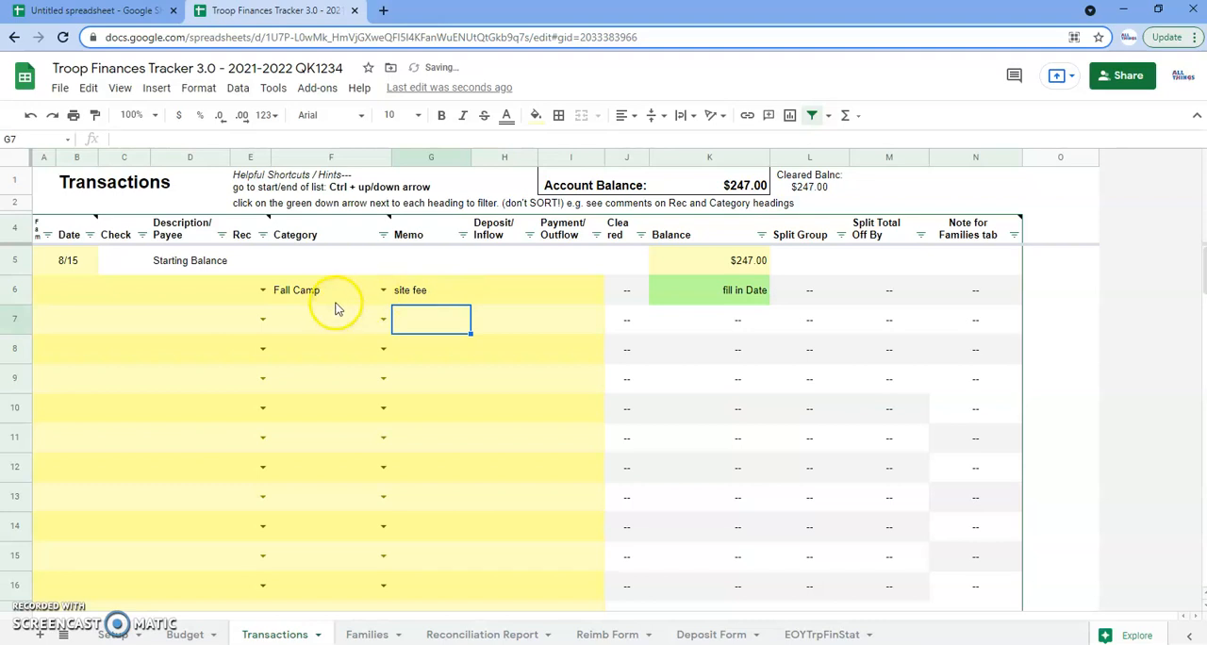
Look at the category names in column B of the Budget sheet and return to the Transactions sheet
left_click(189, 634)
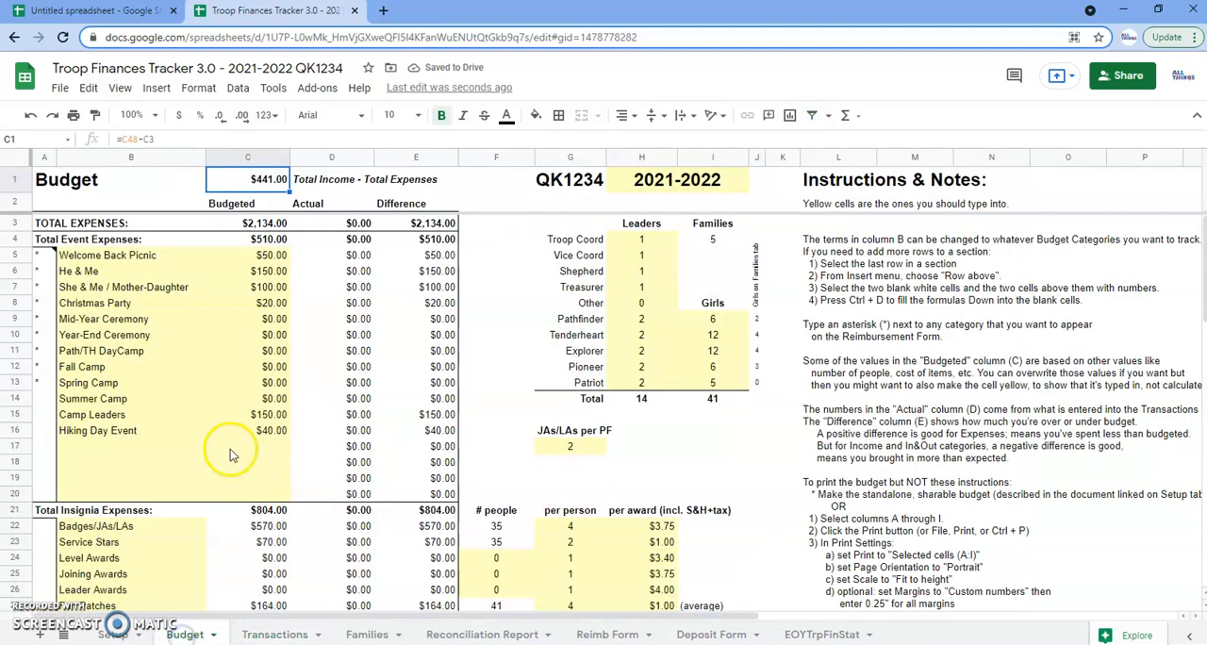
left_click(113, 157)
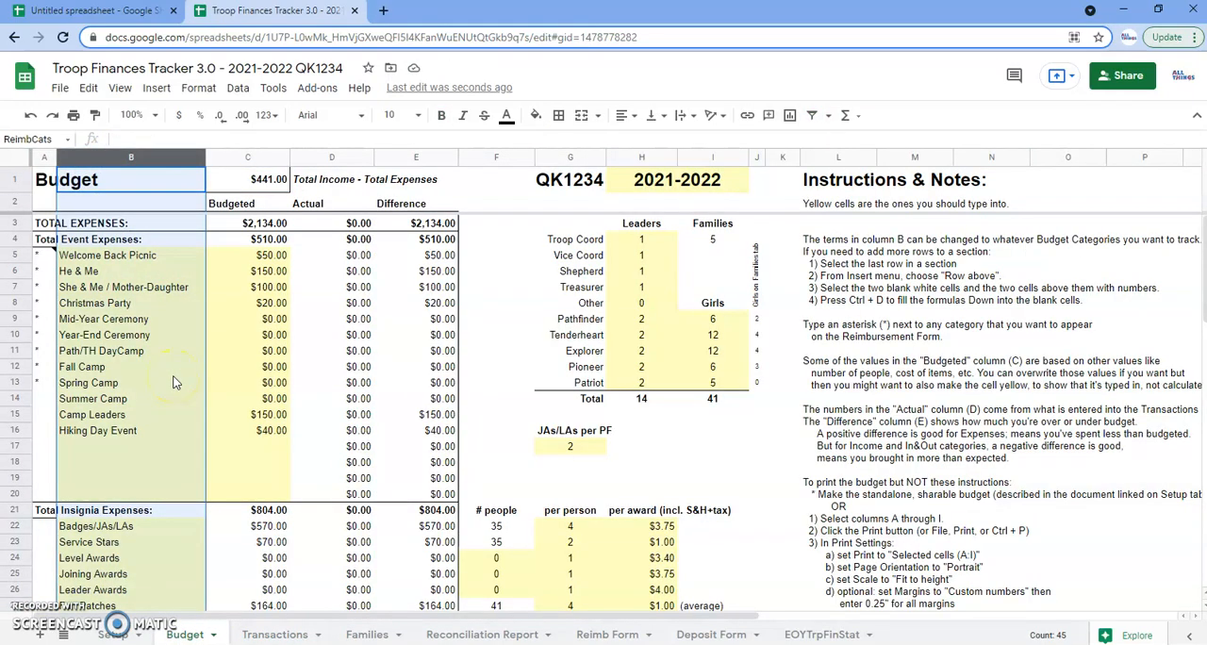
left_click(275, 636)
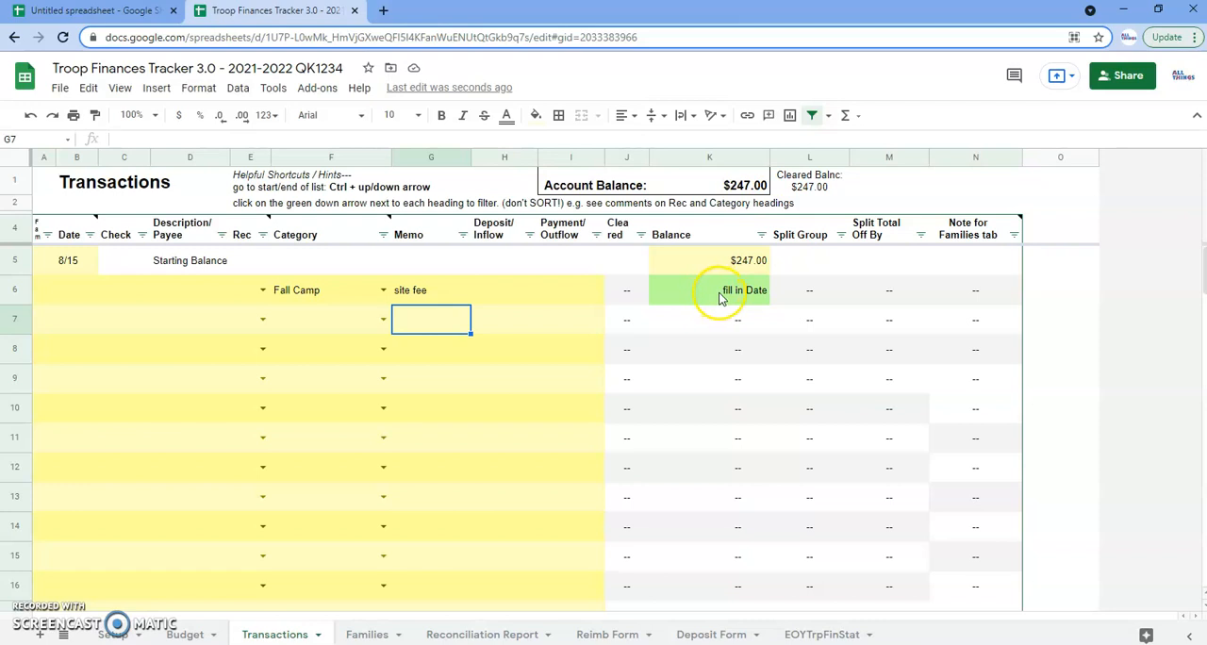
Date the Fall Camp transaction 8/20 and enter 1042 as its check number
left_click(61, 298)
type("8/2")
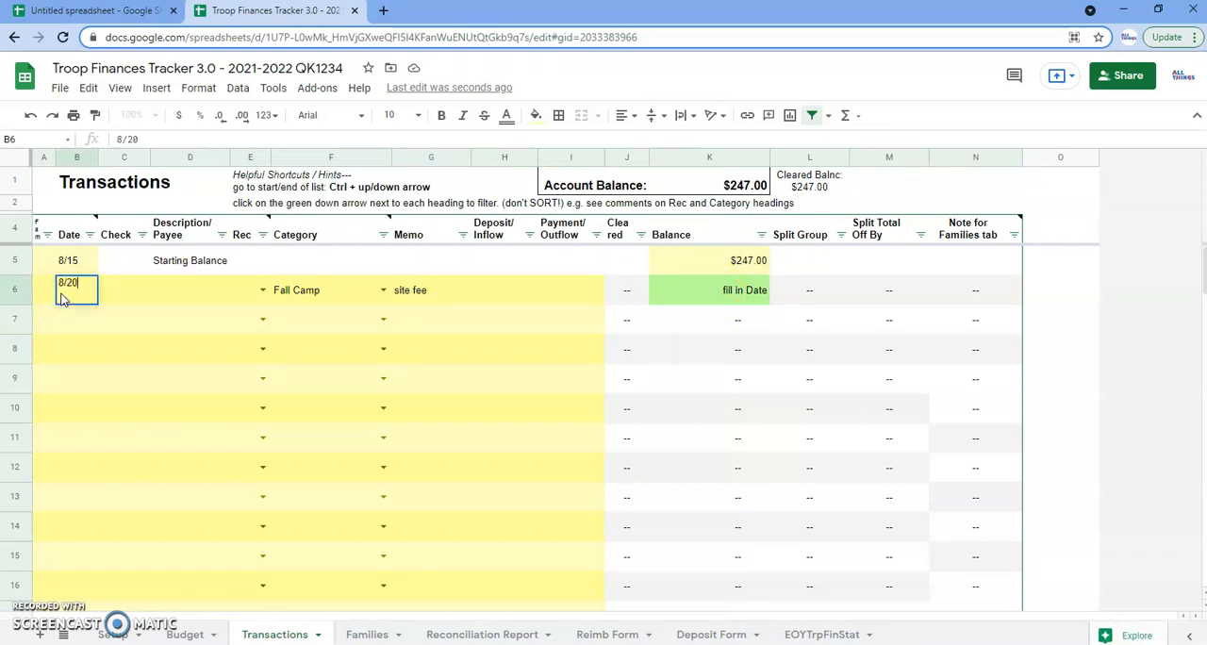
type("0")
key("Tab")
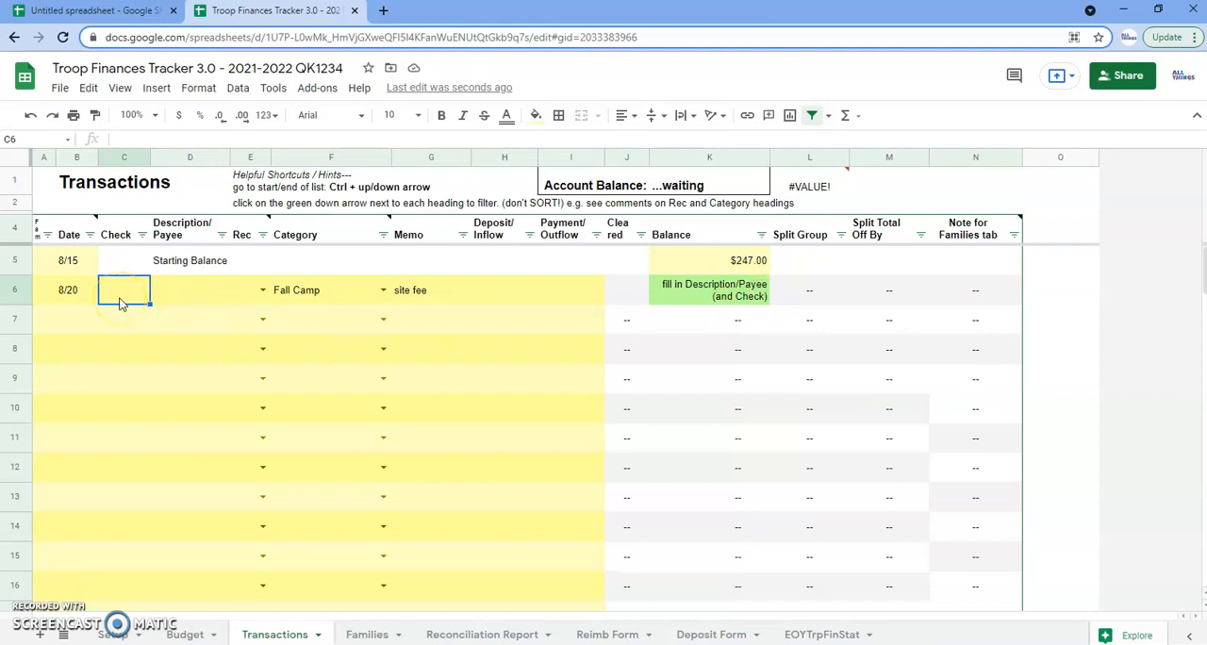
type("10")
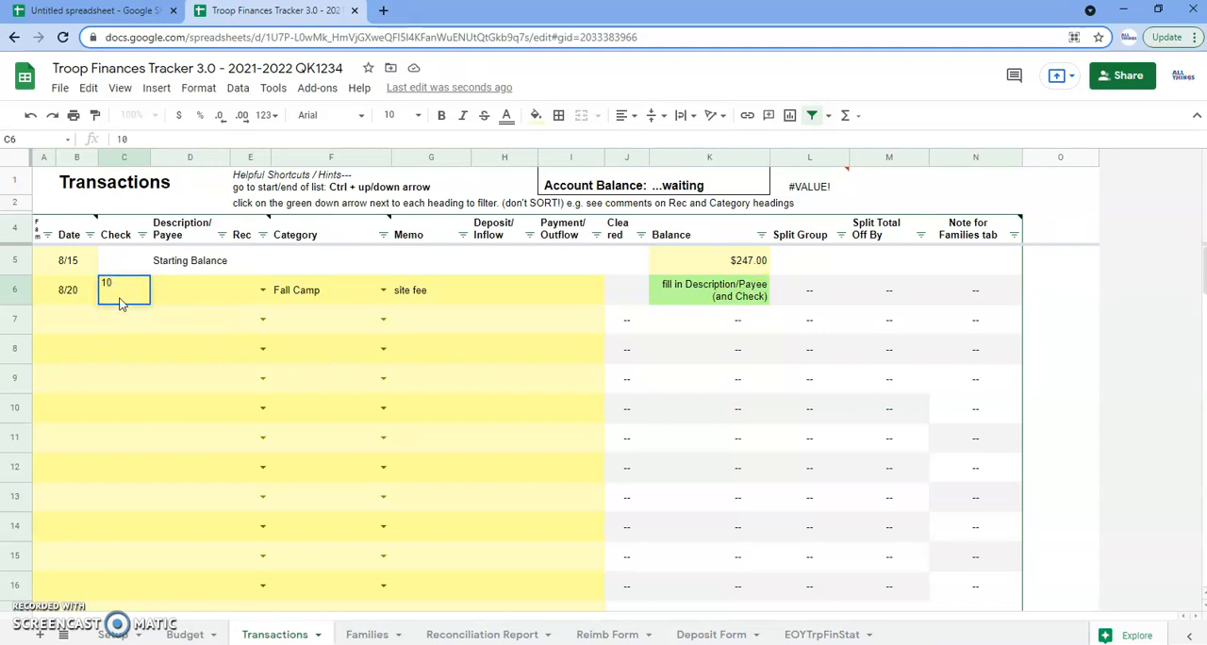
type("42")
key("Tab")
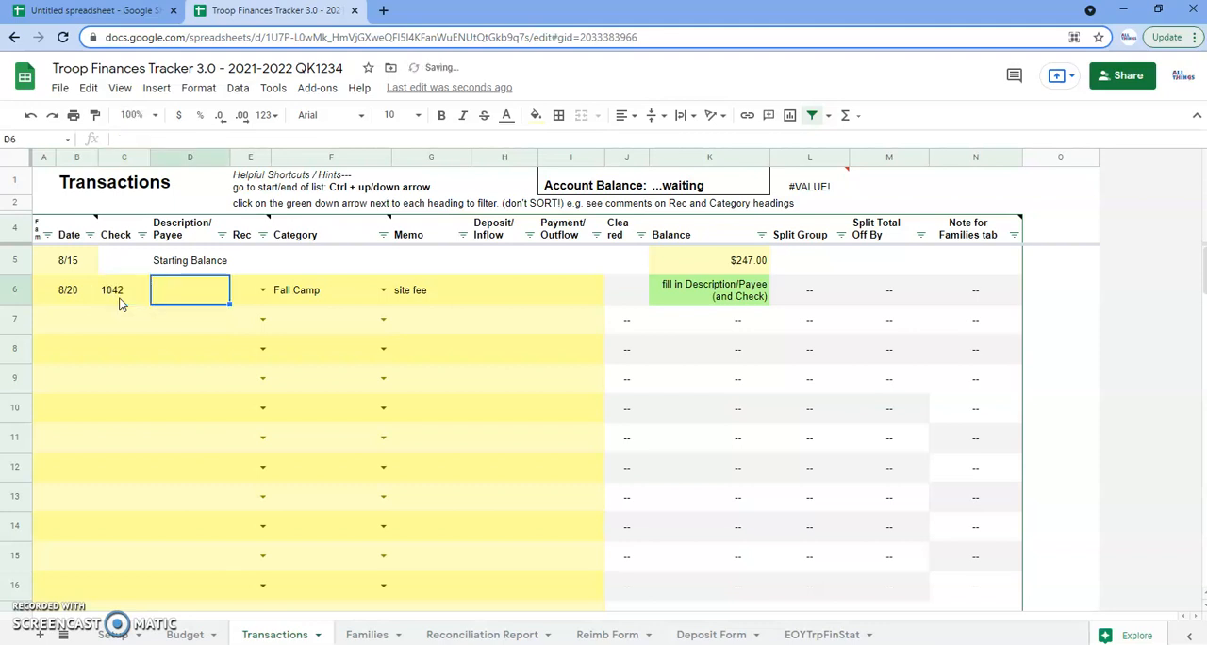
Enter the payee's name for the Fall Camp site fee and a payment of 162.95
type("Luz B")
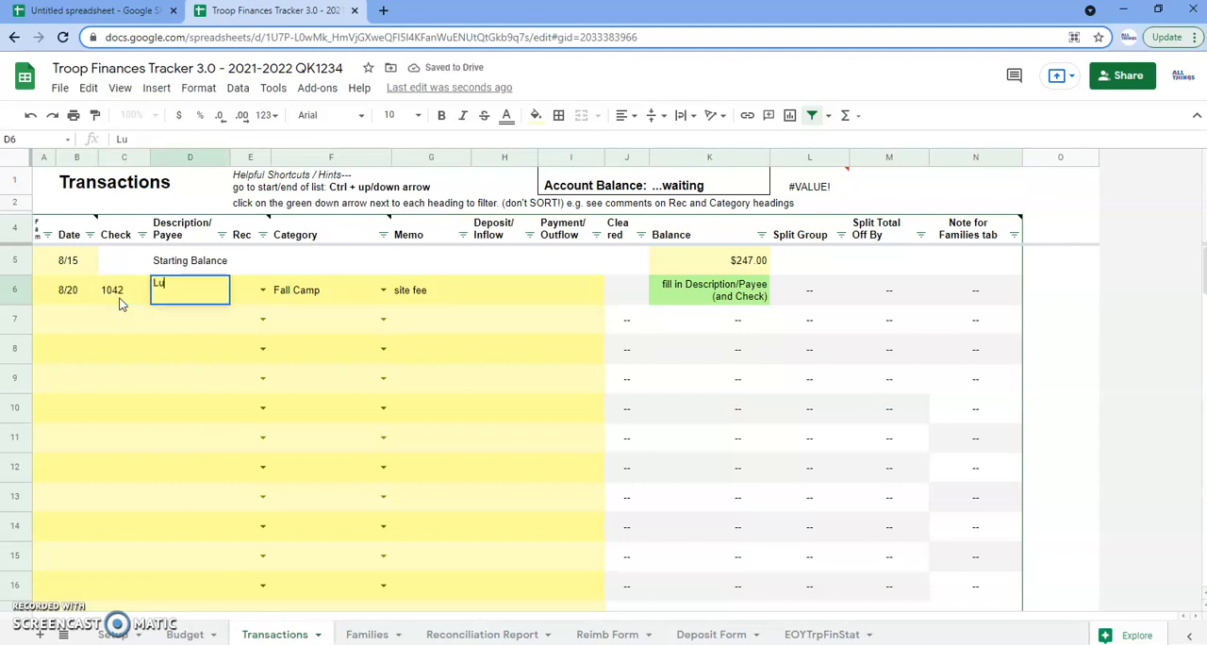
key("Tab")
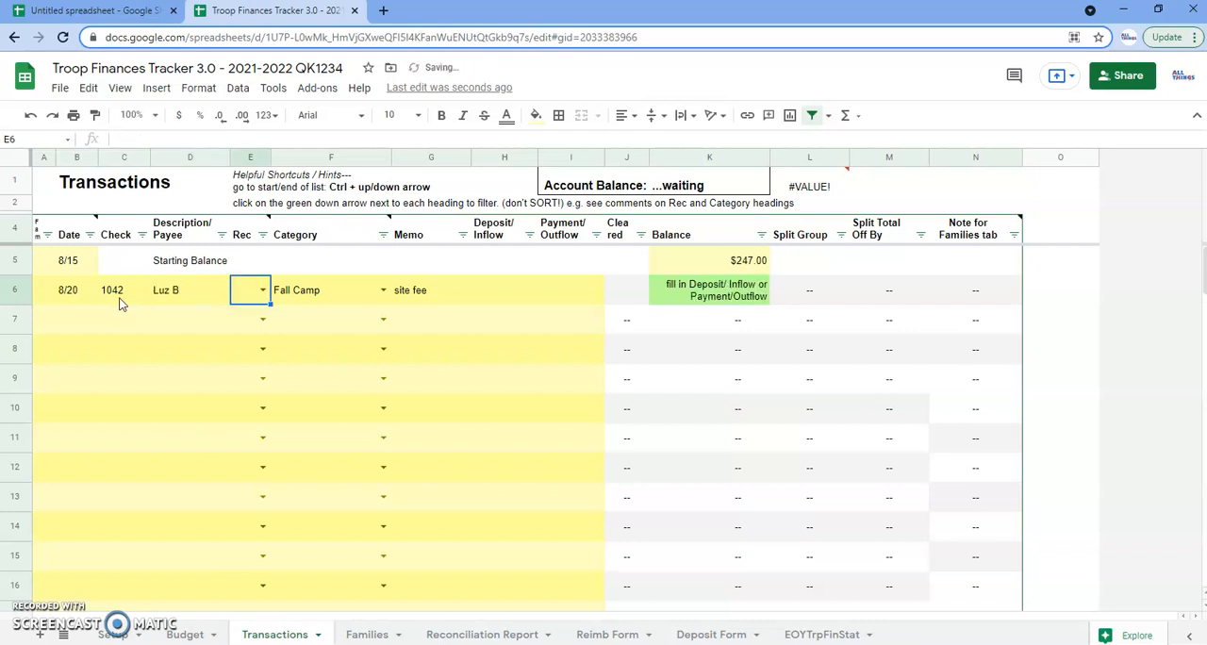
key("Tab")
key("Tab")
key("Tab")
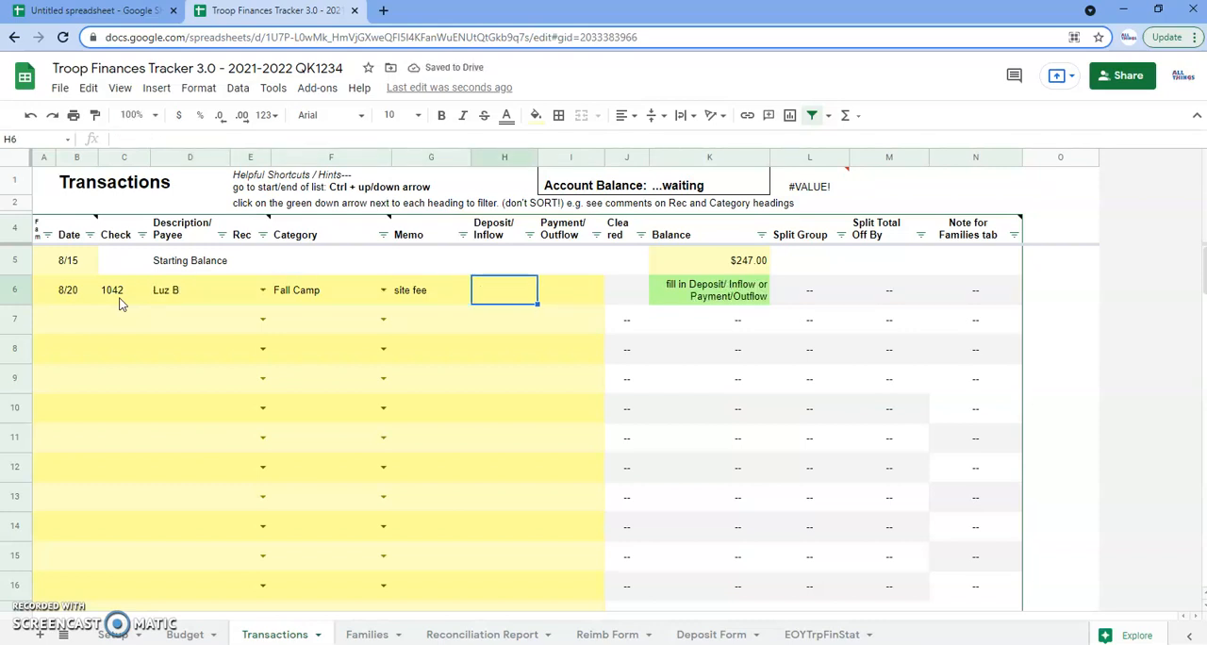
key("Tab")
type("162.95")
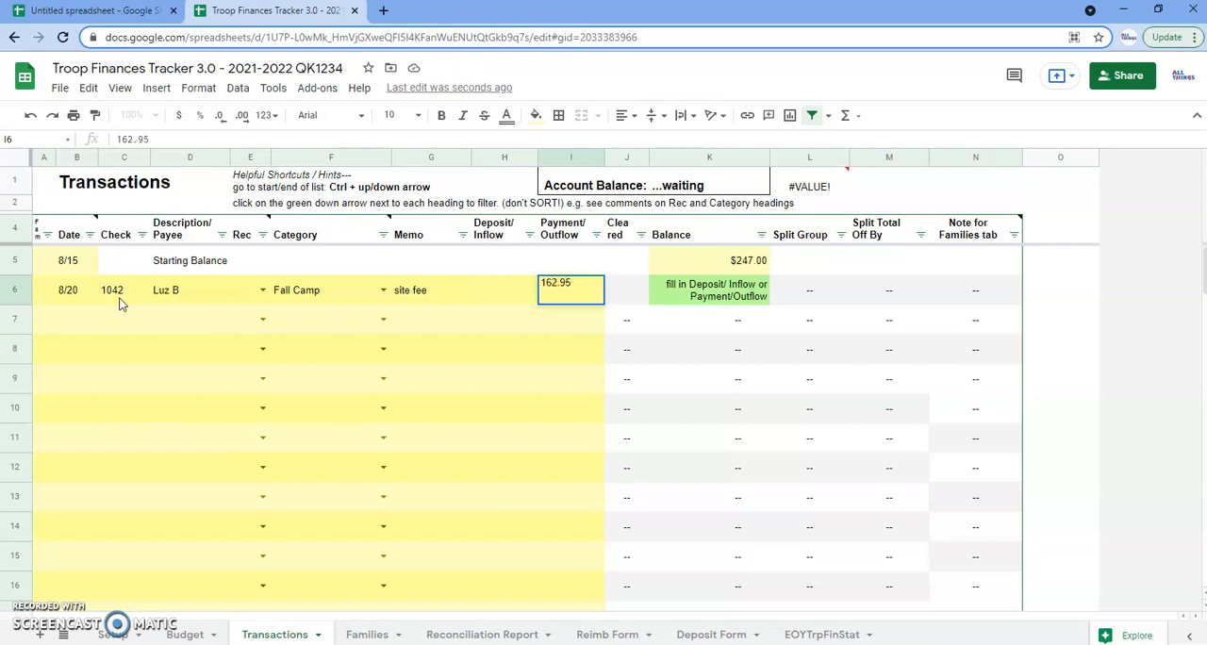
key("Return")
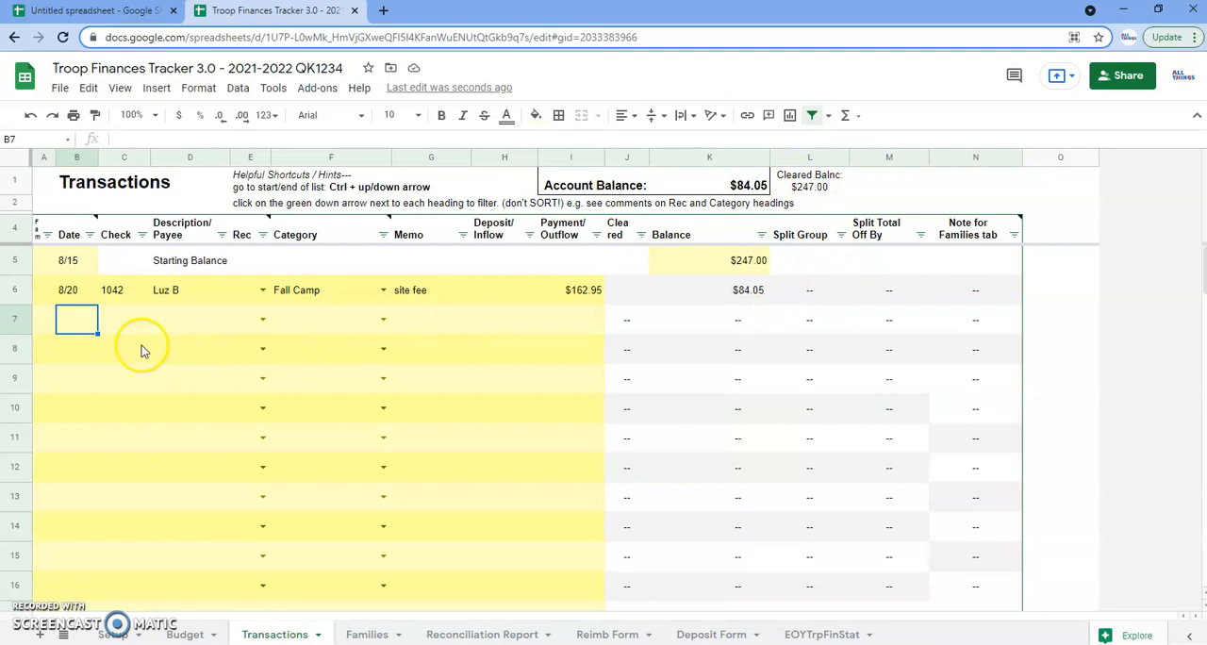
Start a transaction in row 7 dated 8/30, with "dep" as the check entry and Think Bank as the payee
left_click(73, 324)
type("8/30")
key("Tab")
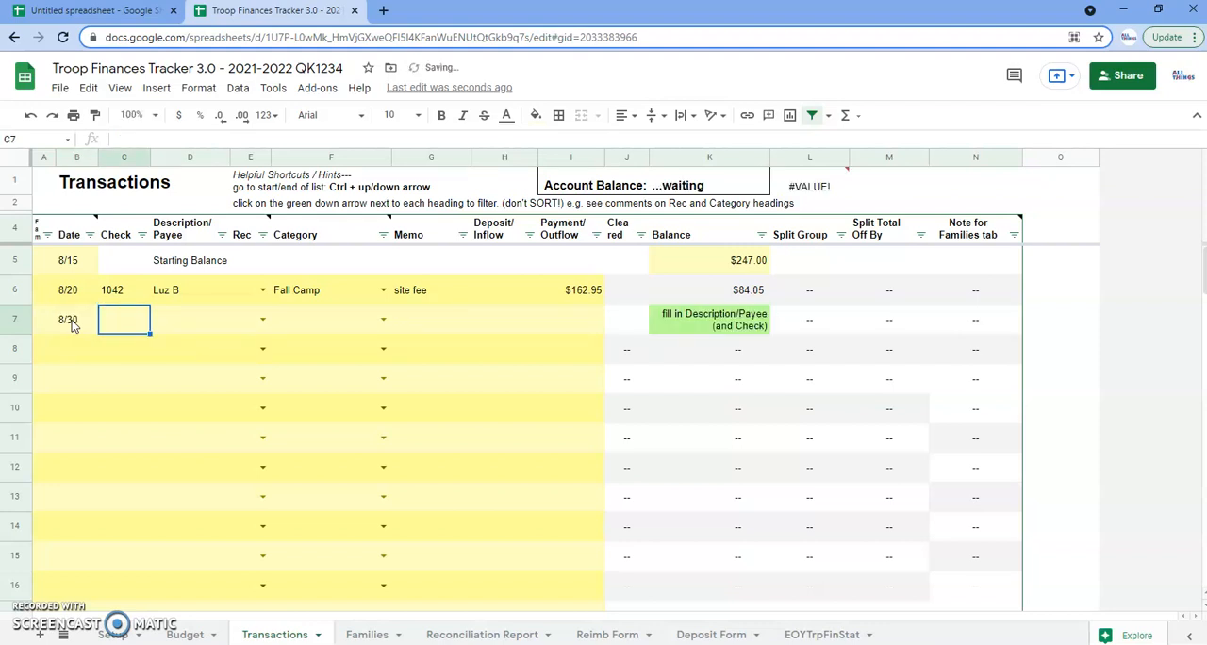
type("dep")
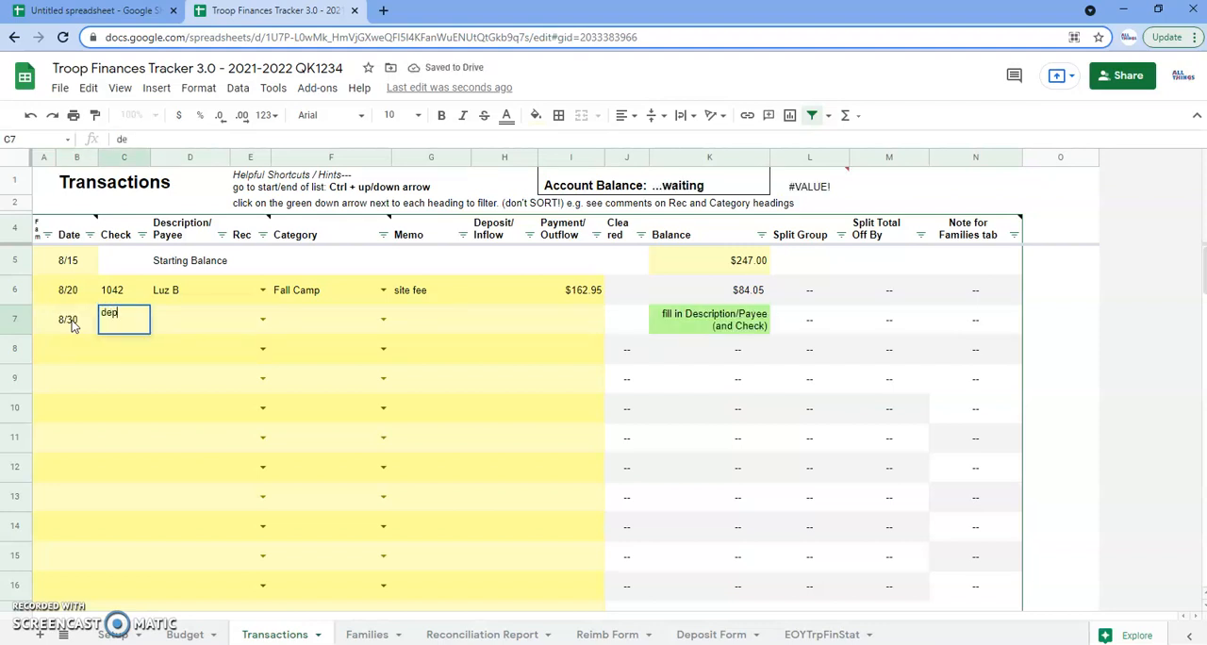
key("Tab")
type("Think Bank")
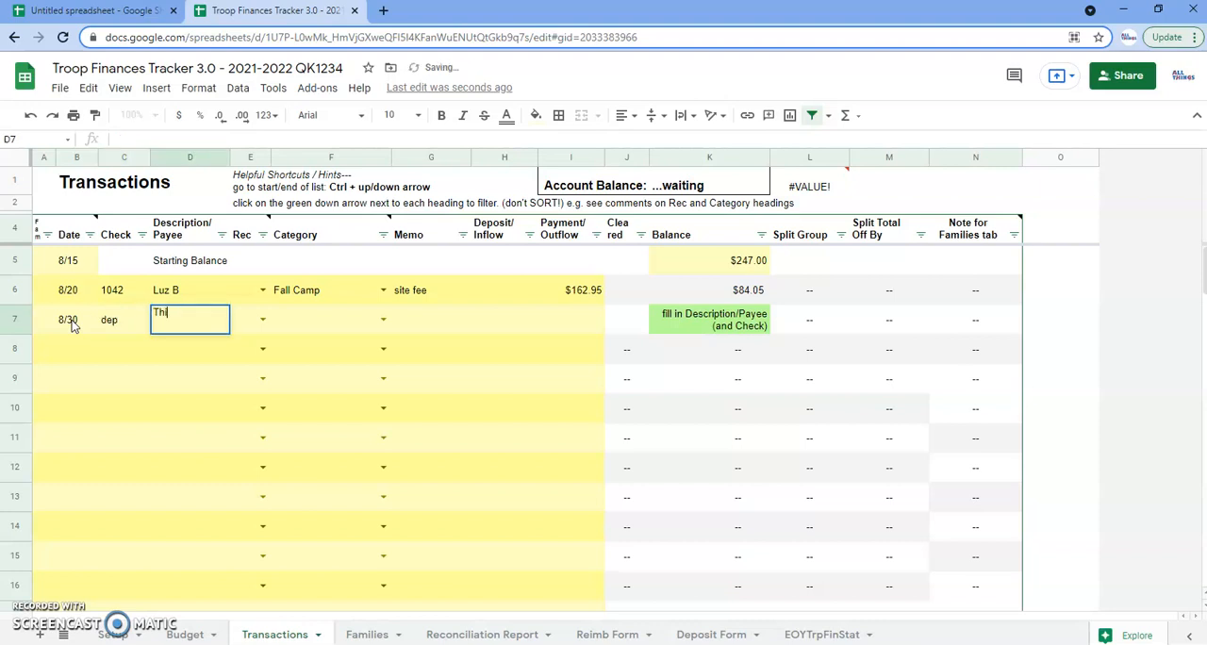
key("Tab")
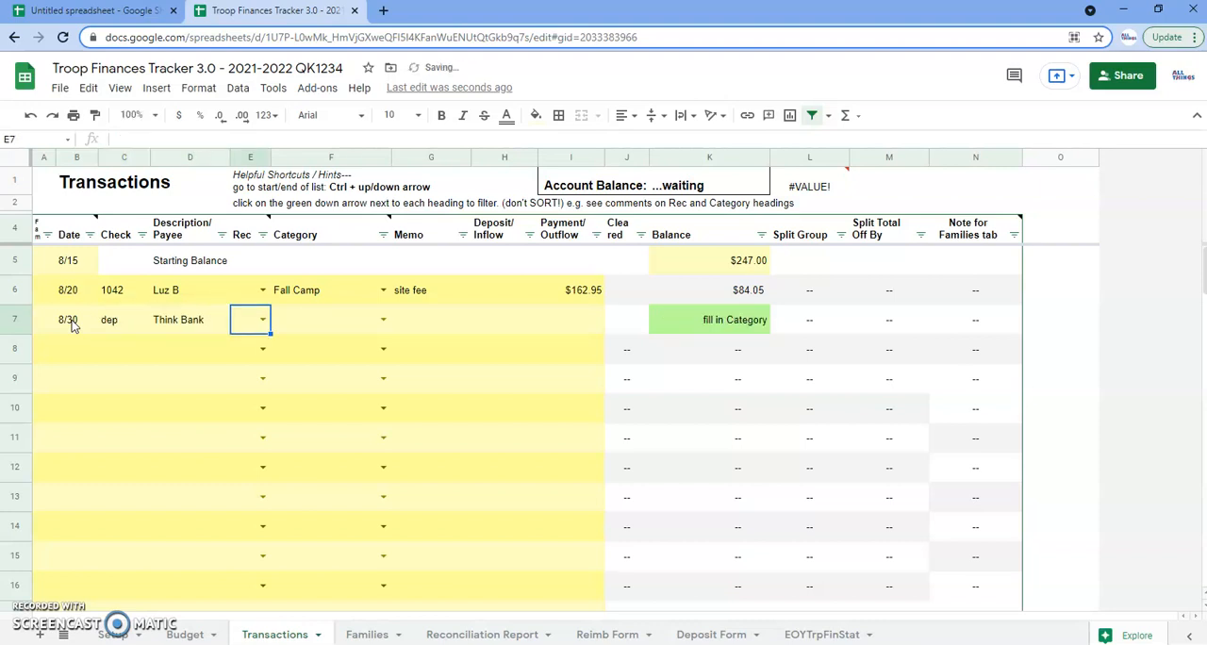
Categorize the Think Bank transaction as Split and enter a deposit of 1167
key("Tab")
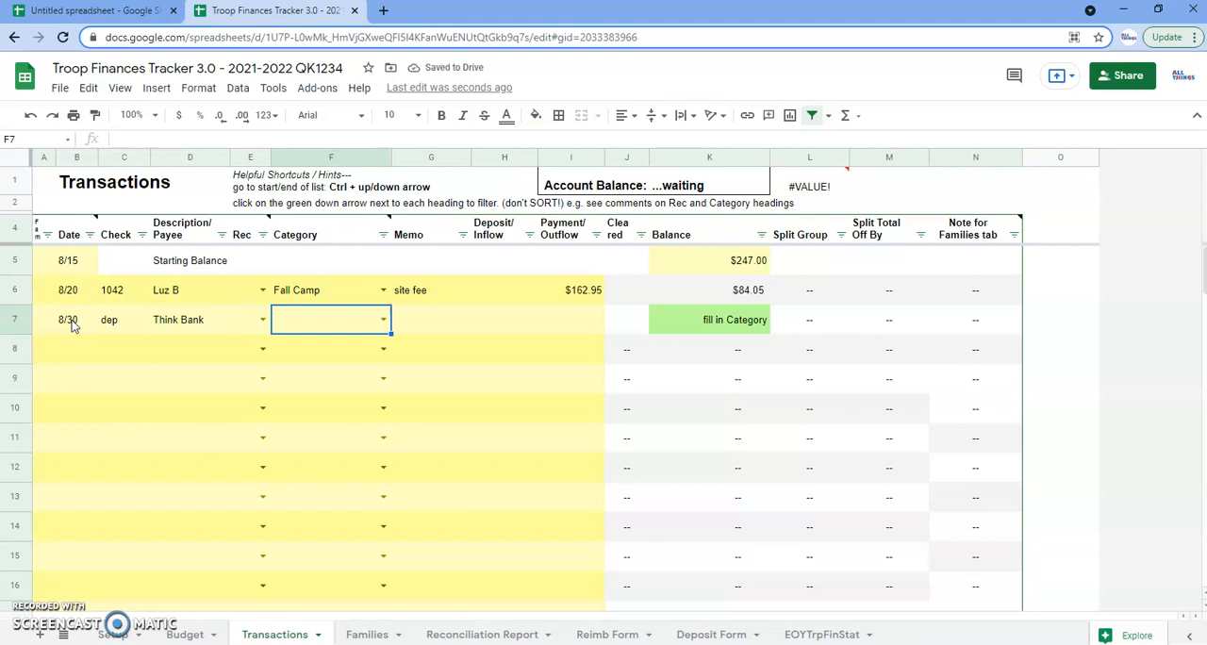
type("Split")
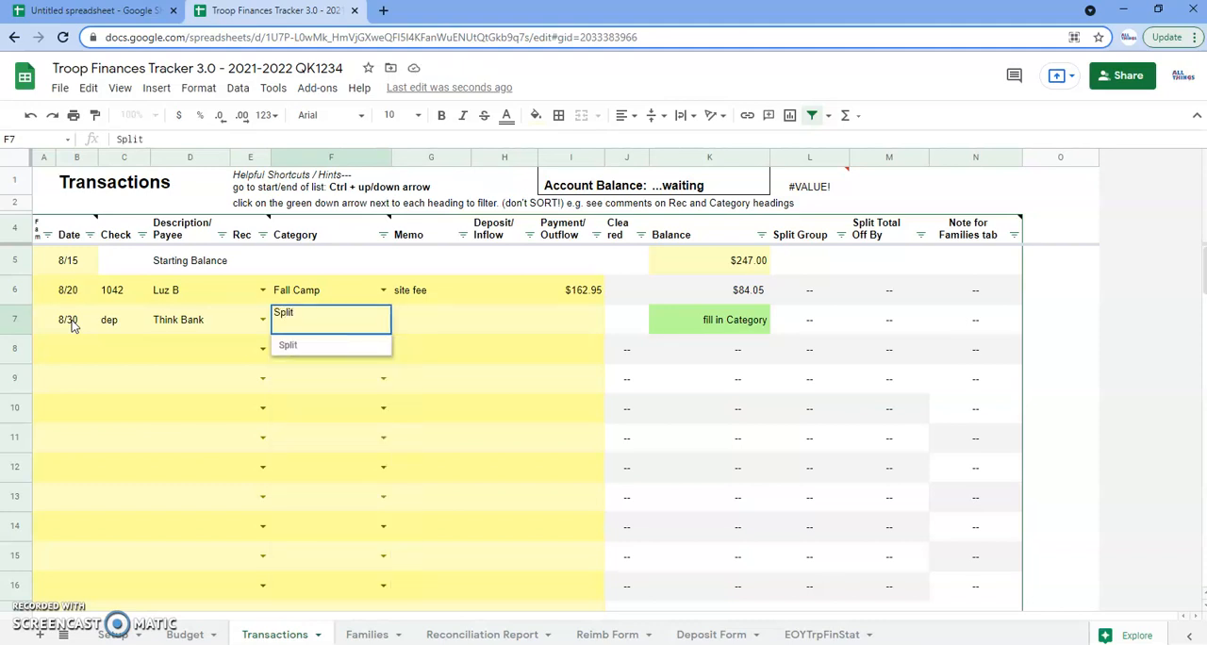
key("Tab")
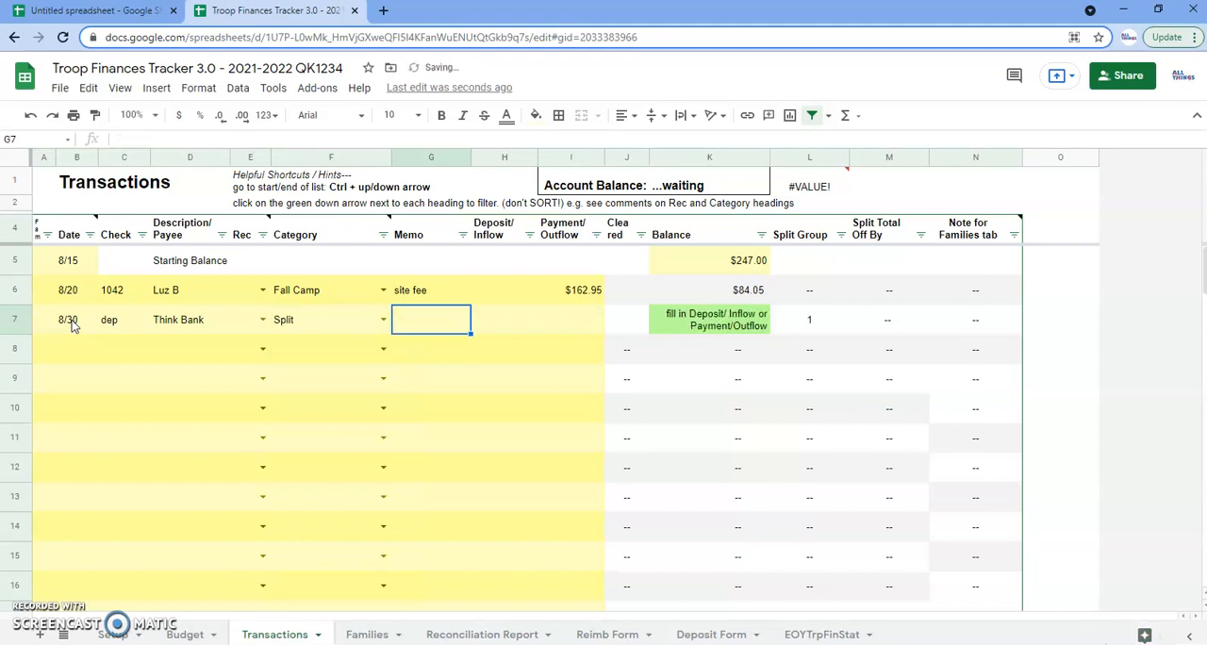
key("Tab")
type("116")
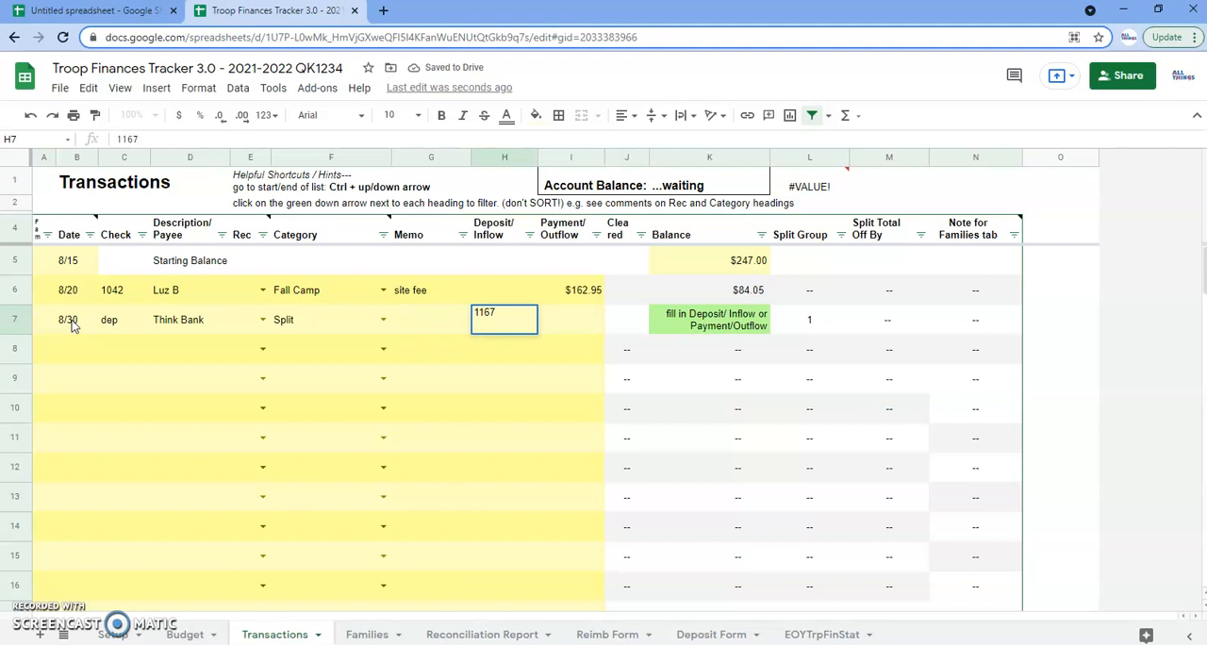
key("Return")
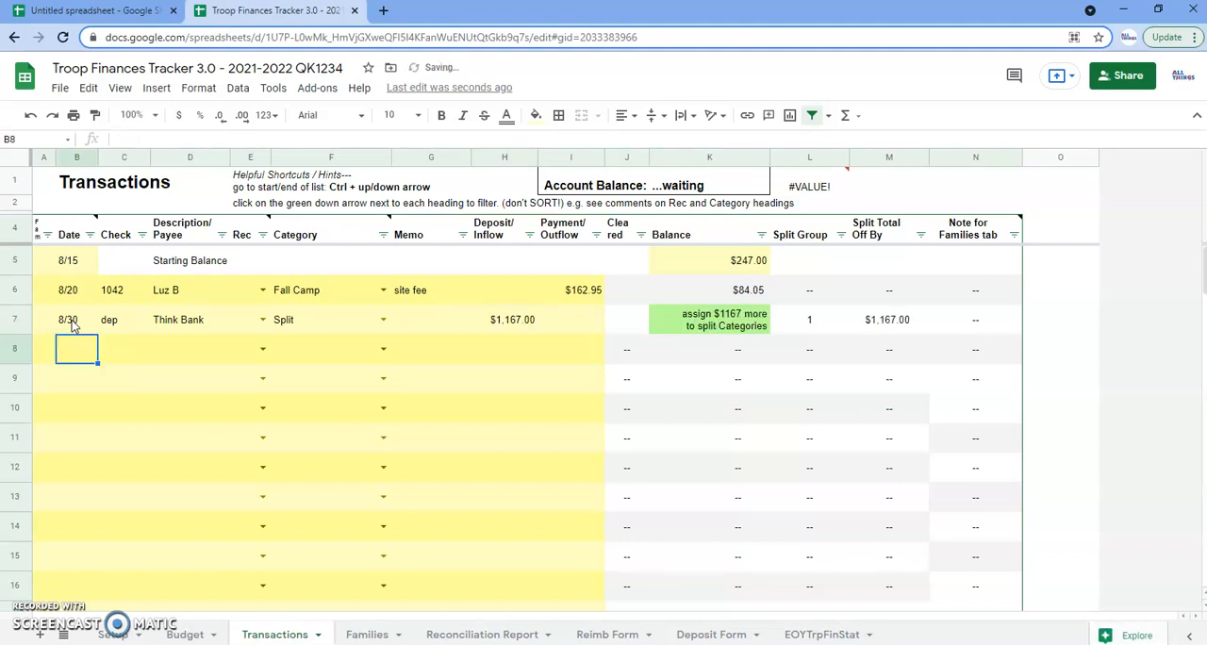
Set the category in row 8, directly below the split deposit, to Girl Registration
left_click(808, 324)
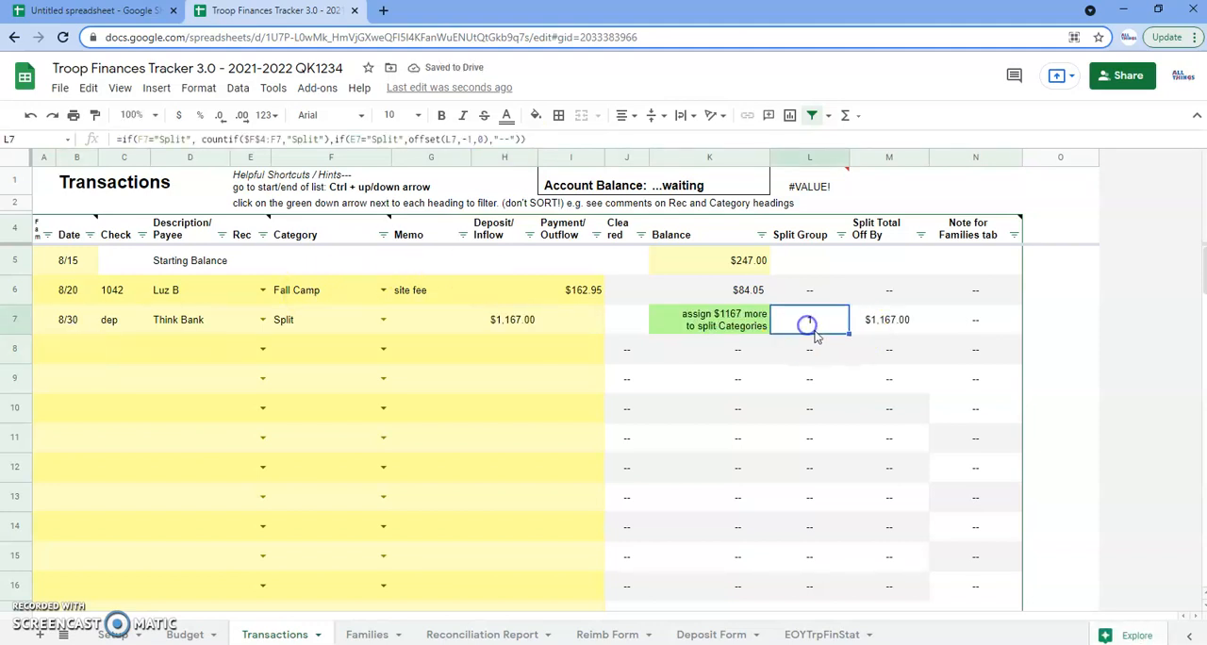
left_click(729, 330)
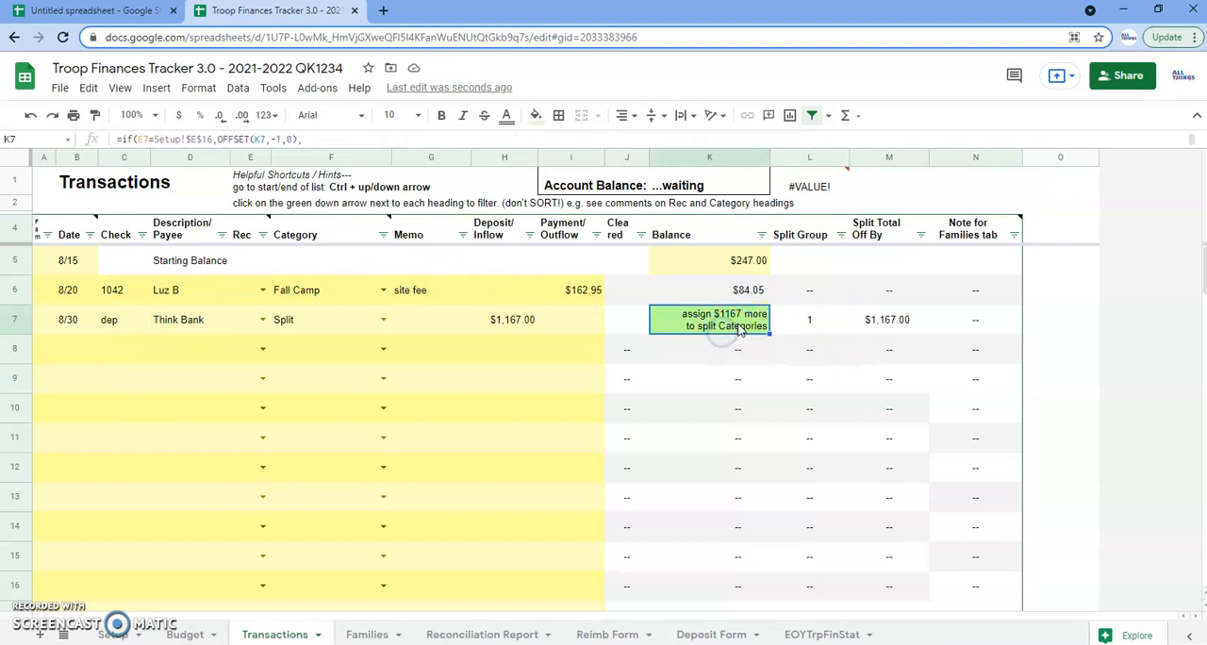
left_click(302, 350)
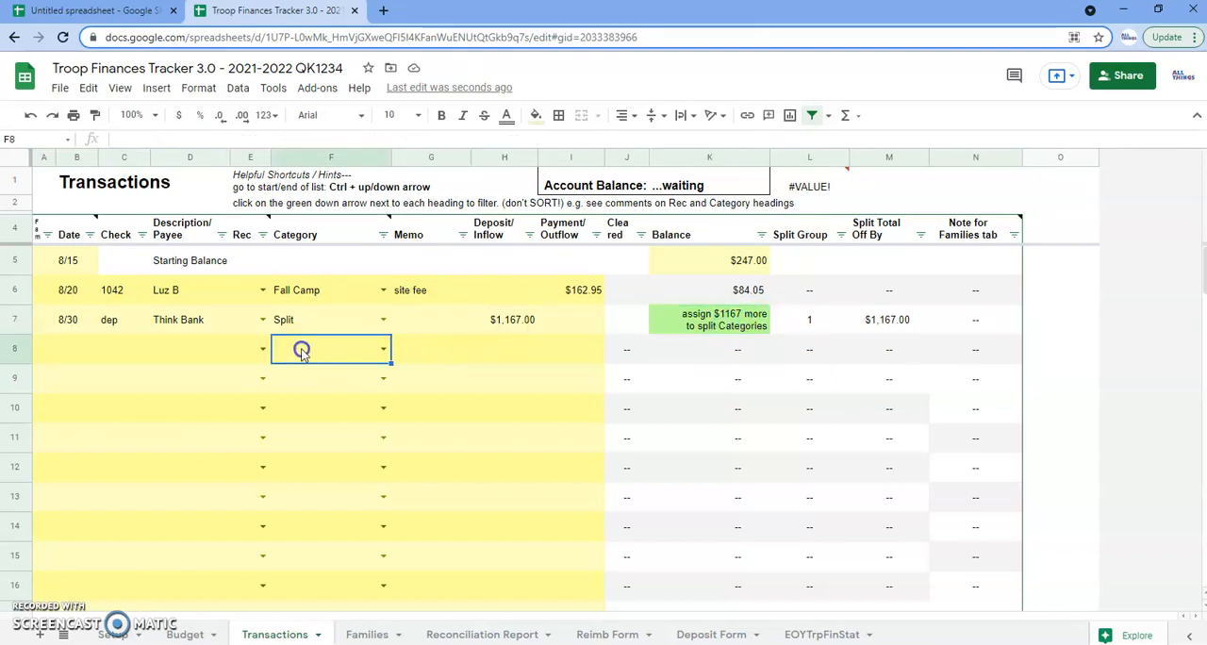
type("Gir")
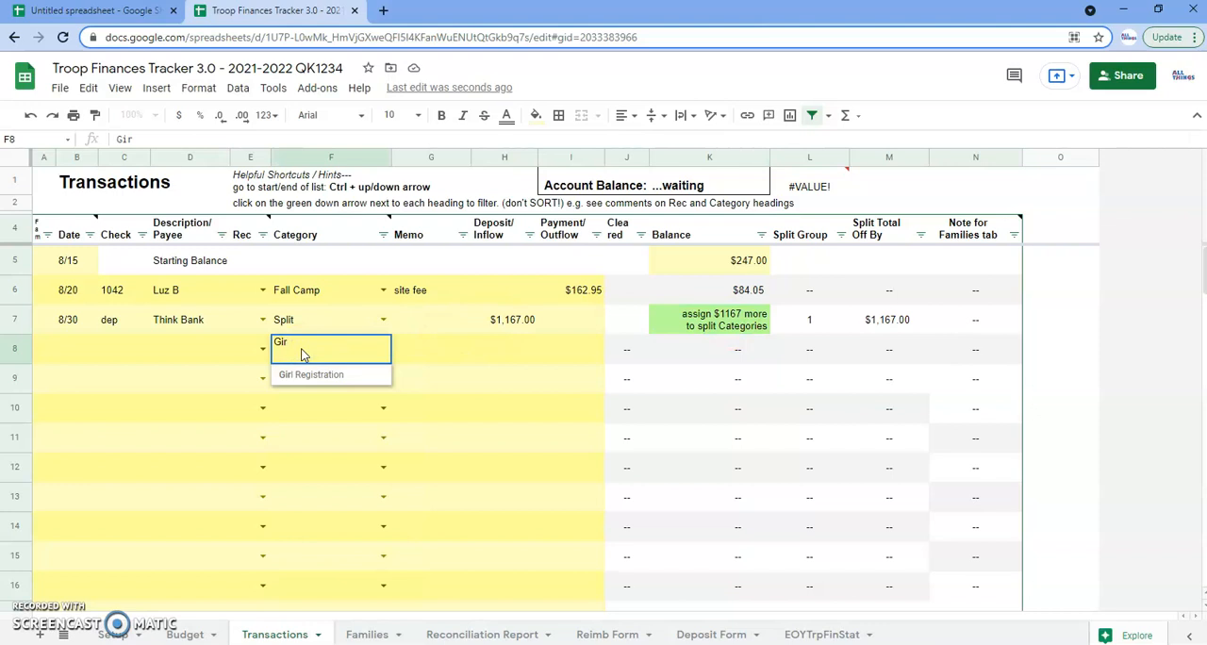
left_click(311, 376)
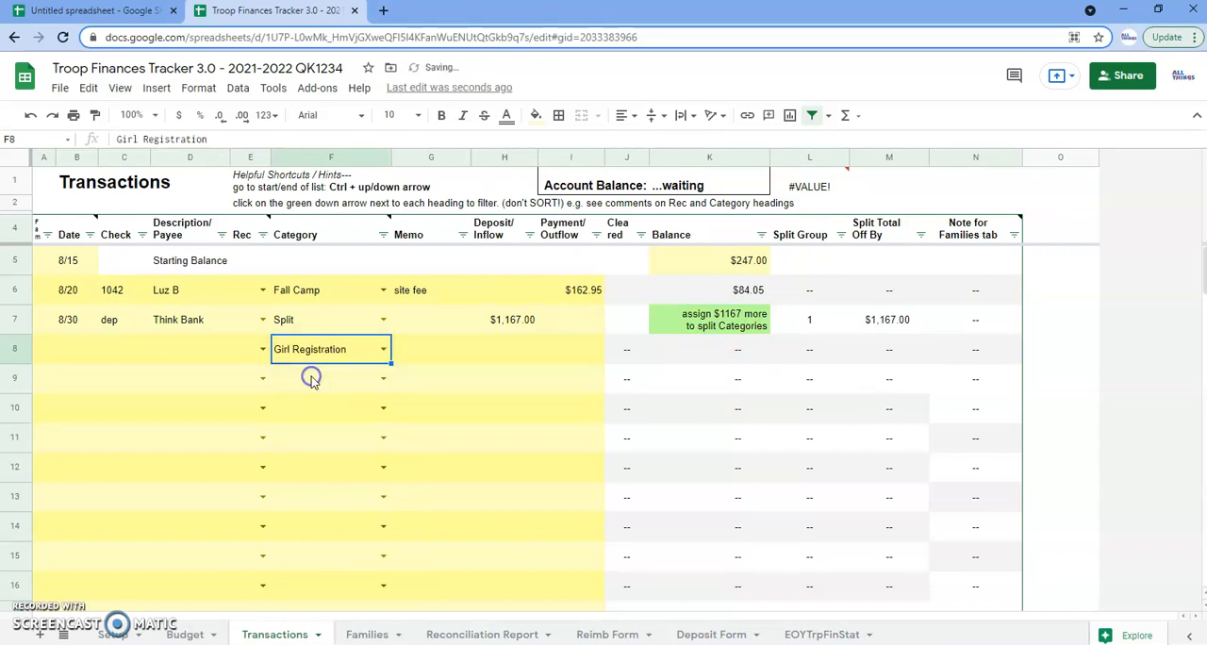
Copy the date, check entry and payee from the split deposit in row 7 into row 8
left_click_drag(67, 320, 162, 322)
key("ctrl+c")
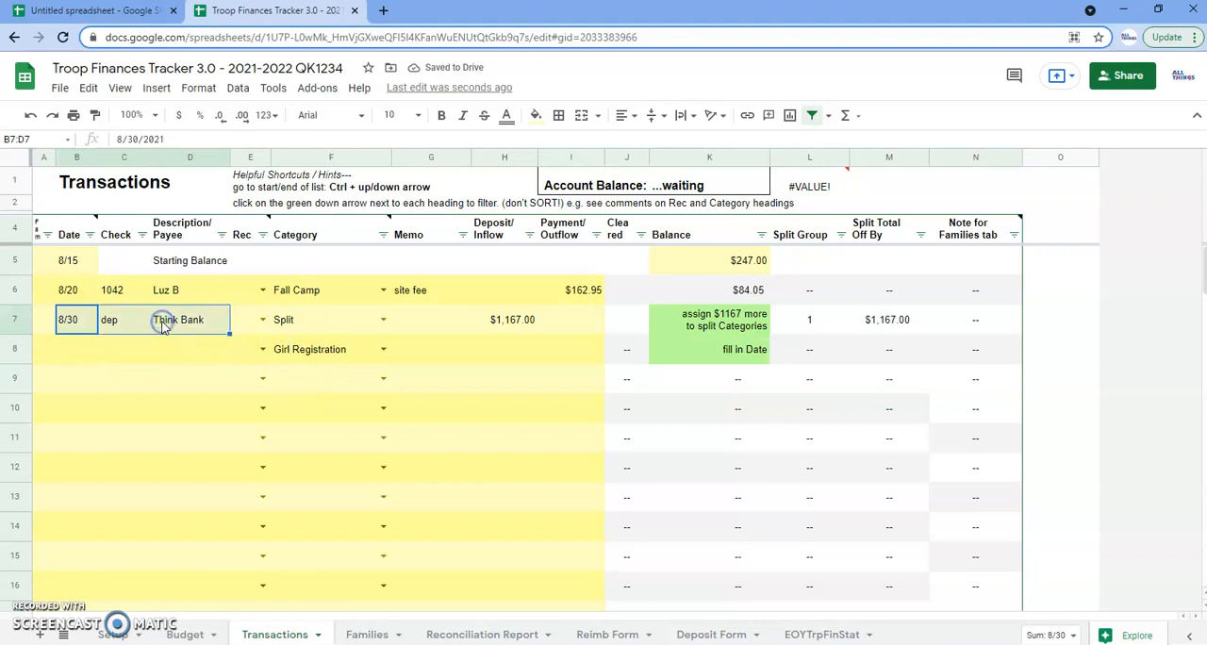
left_click(63, 350)
key("ctrl+v")
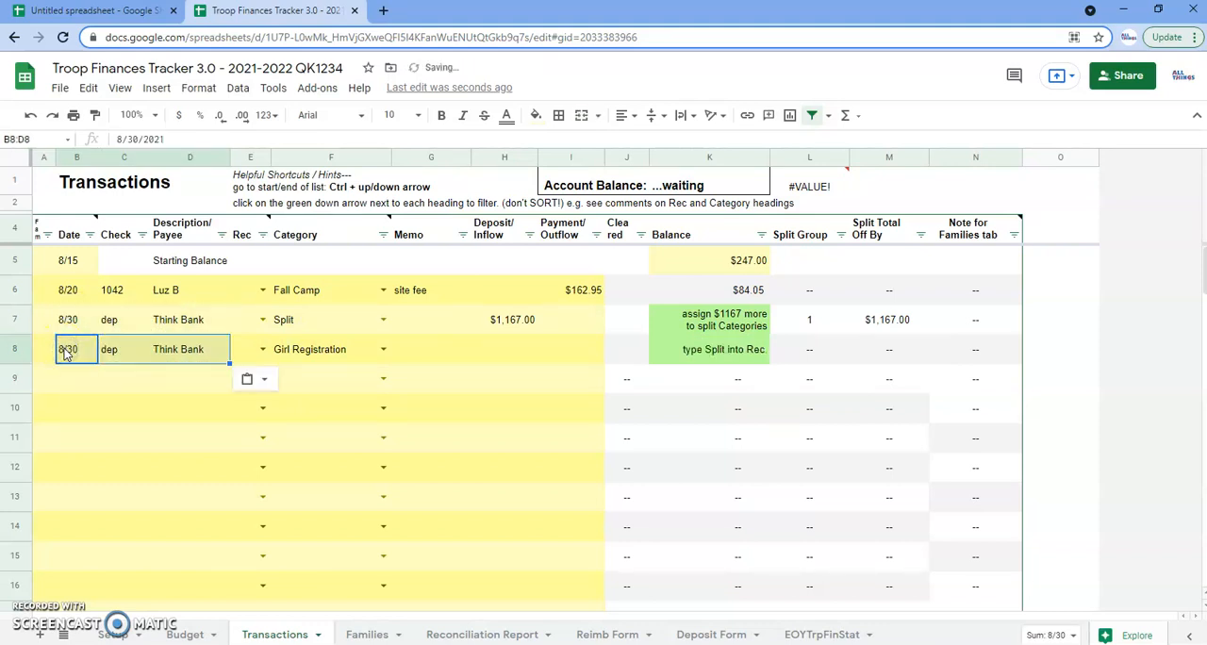
Mark the Girl Registration line in row 8 as Split in the Rec column
left_click(700, 354)
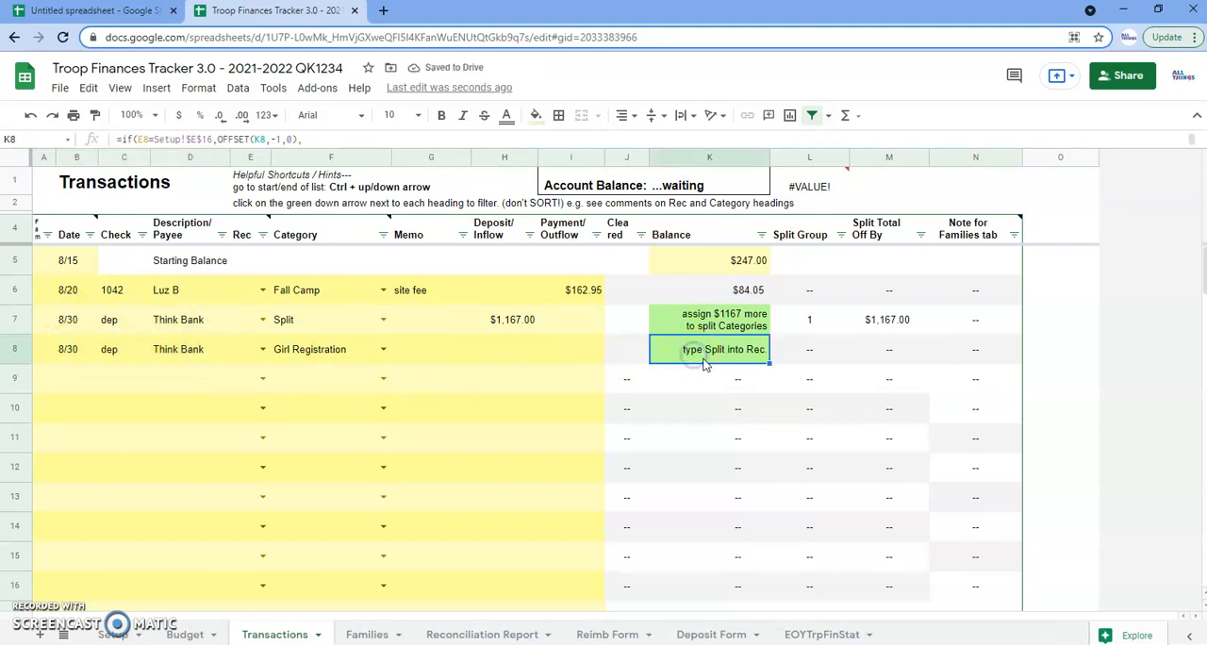
left_click(238, 353)
type("Split")
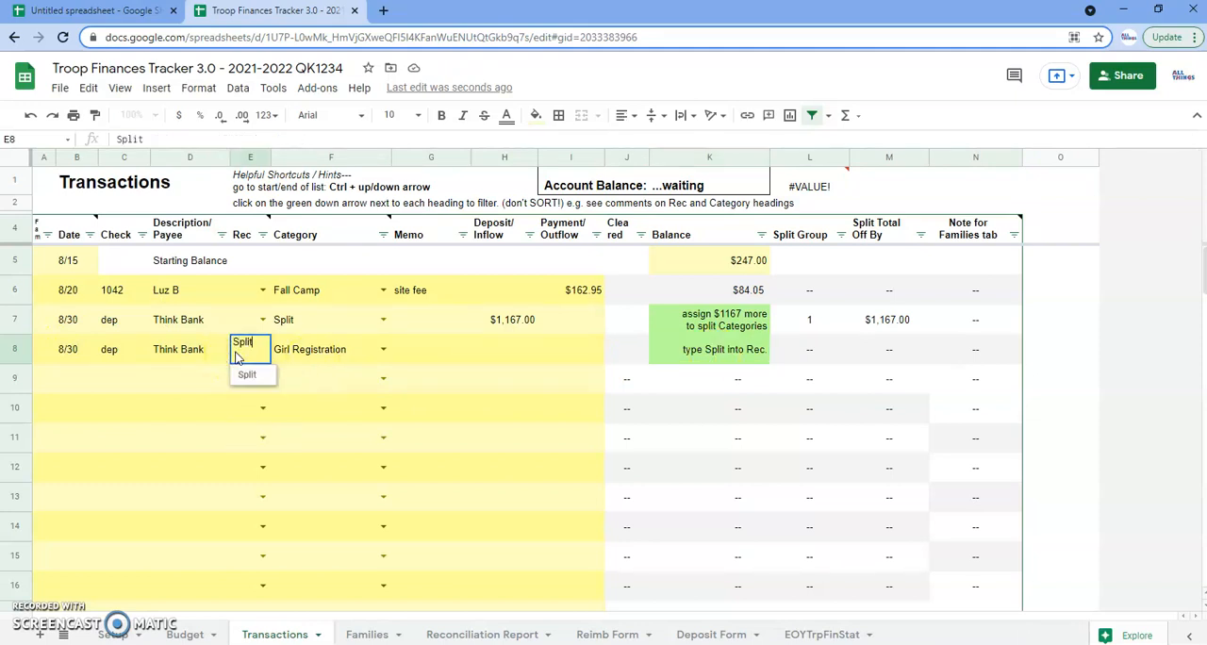
key("Return")
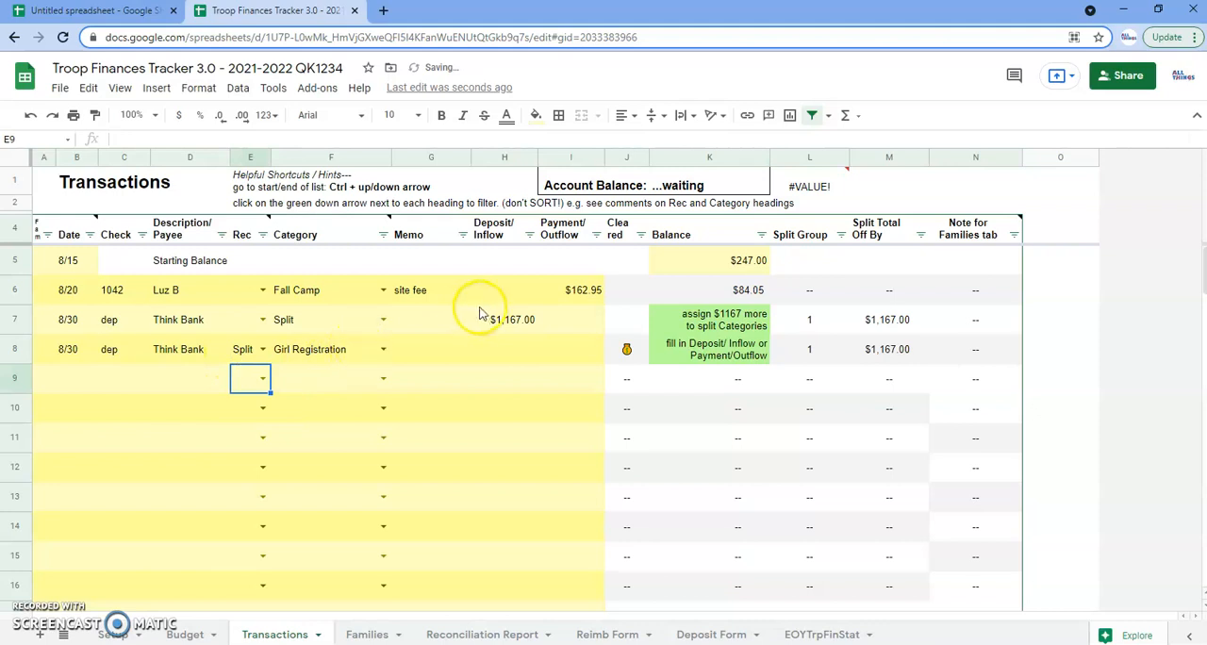
Check the split group of rows 7 and 8 and enter a deposit of 360 for Girl Registration
left_click(504, 319)
left_click(283, 321)
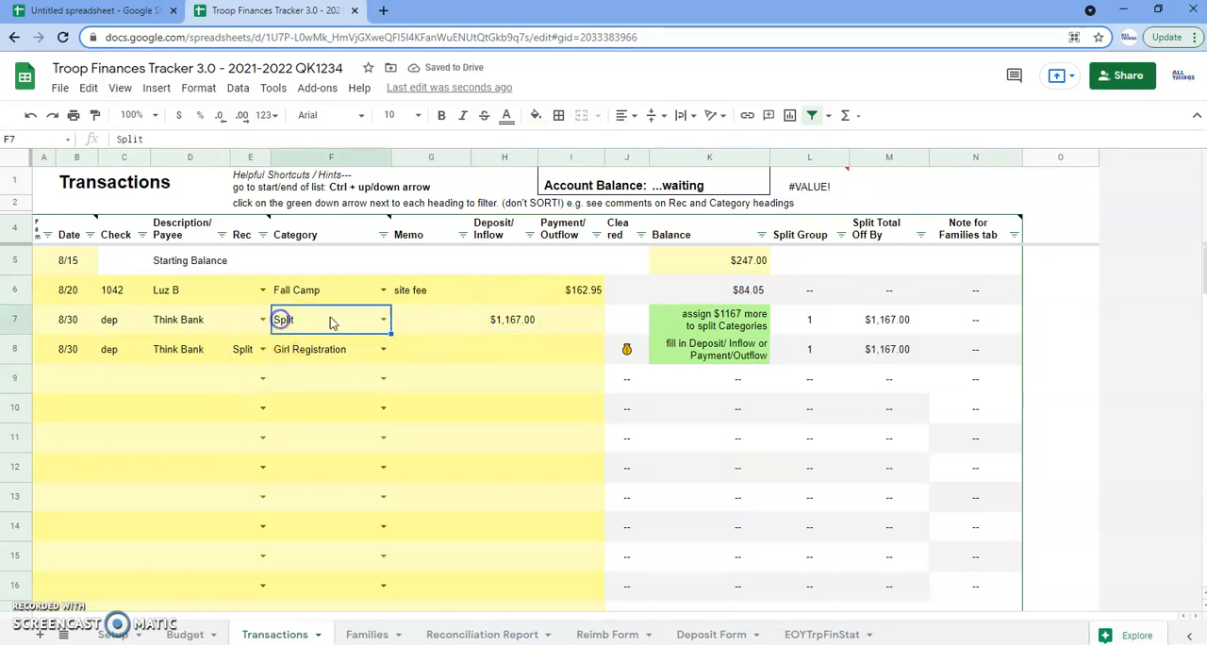
left_click(245, 349)
left_click(803, 352)
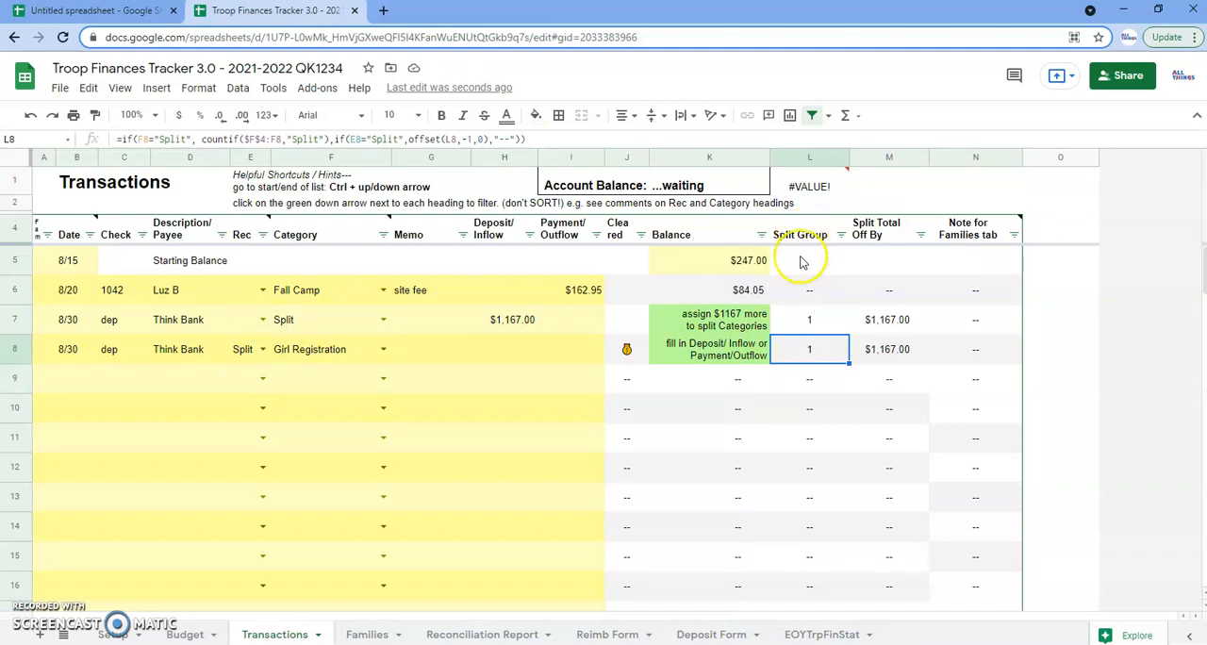
left_click(808, 318)
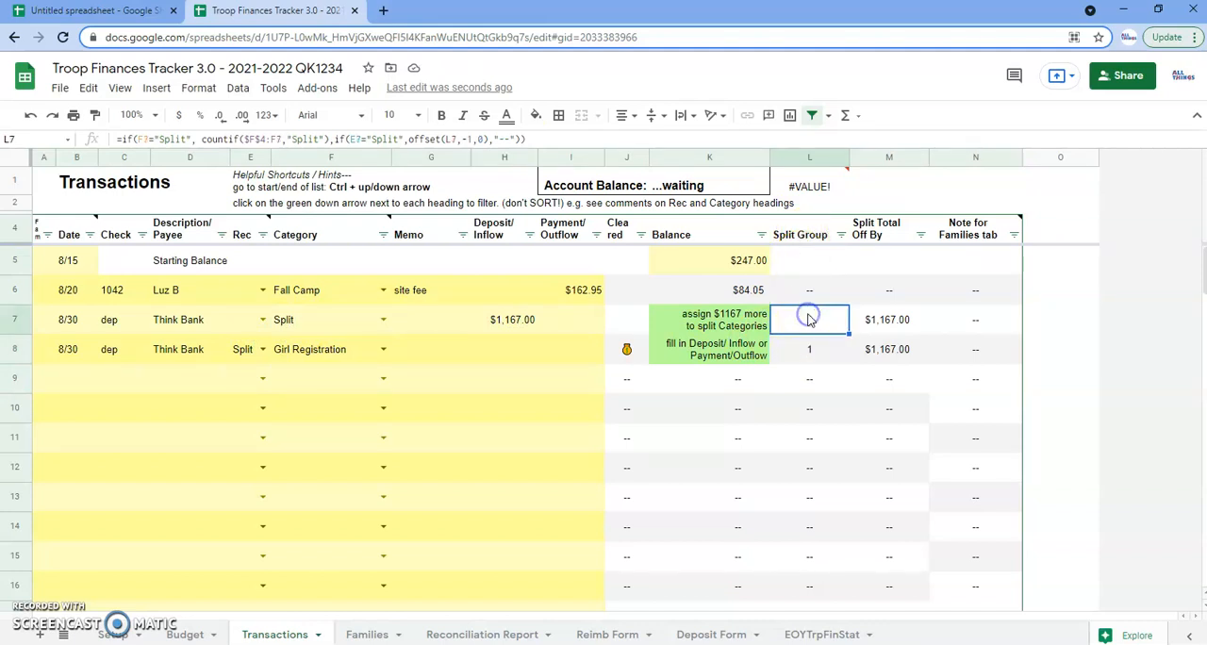
left_click(507, 355)
type("360")
key("Return")
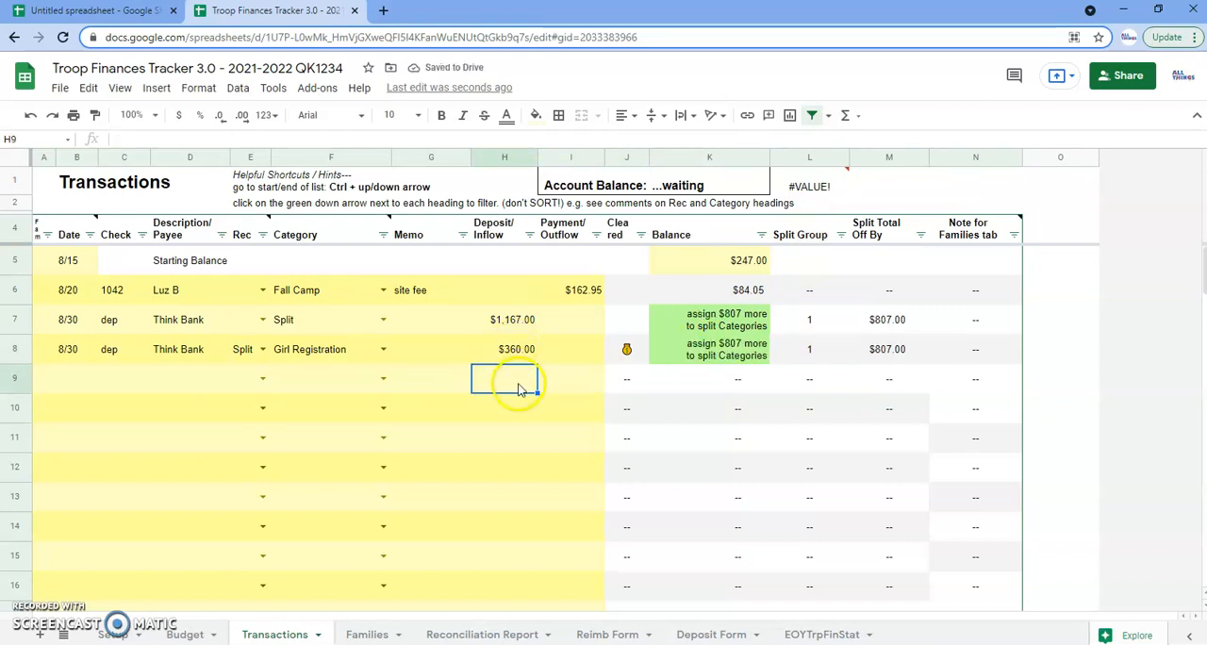
Copy the date, check entry, payee and Split marker from row 8 into rows 9 through 12
left_click_drag(68, 351, 241, 354)
key("ctrl+c")
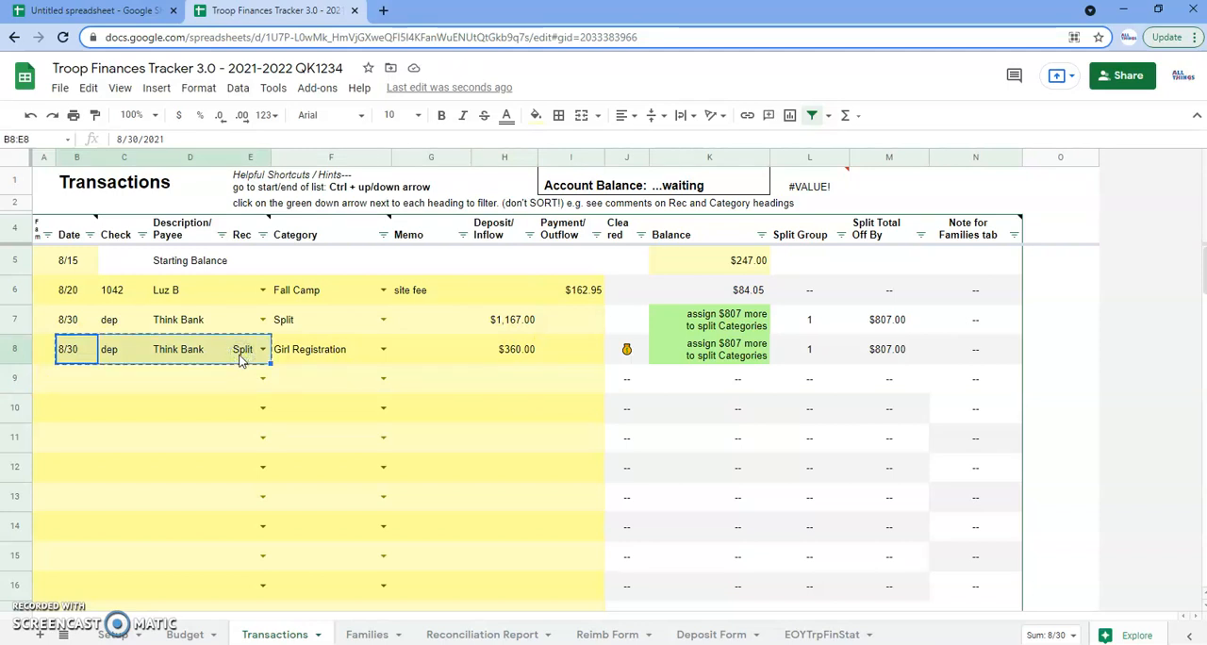
left_click(73, 382)
key("ctrl+v")
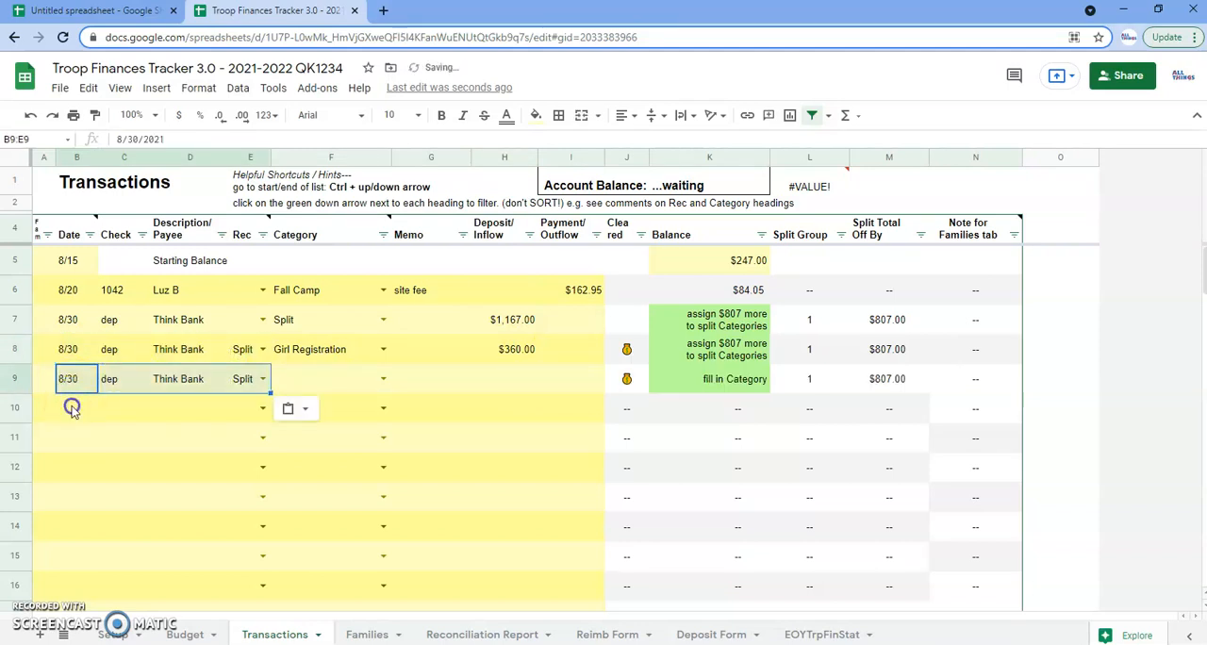
left_click(72, 408)
key("ctrl+v")
left_click(71, 439)
key("ctrl+v")
left_click(68, 466)
key("ctrl+v")
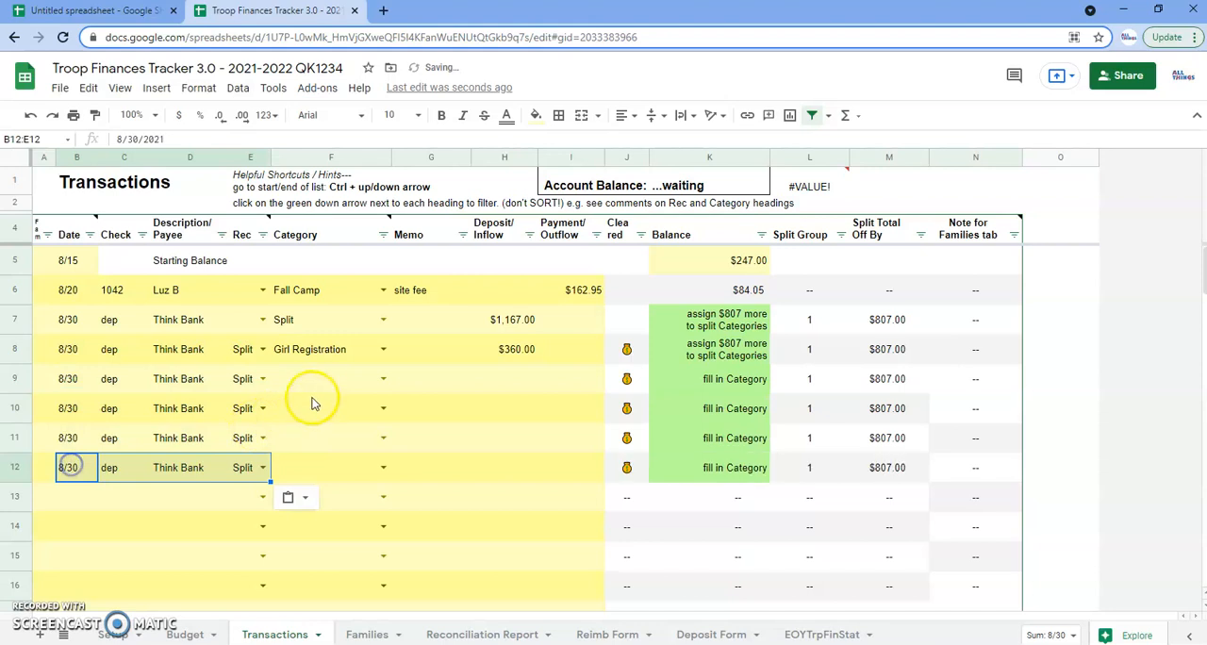
Categorize row 9 as Program Support Fee and enter a deposit of 240
left_click(318, 379)
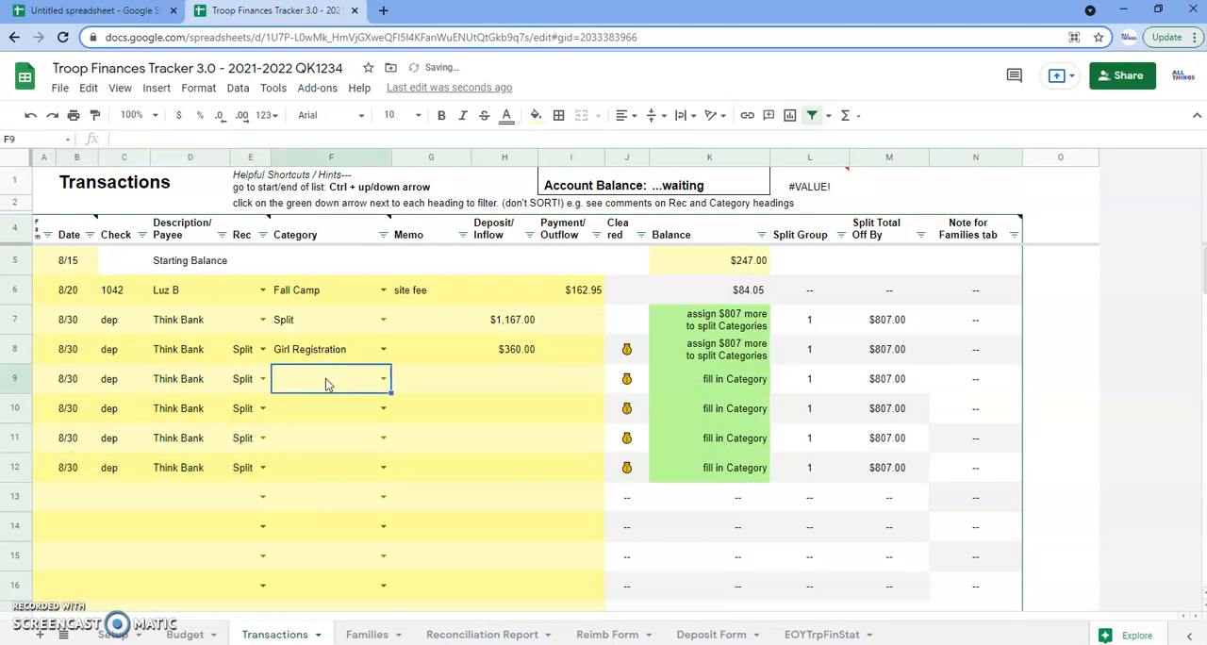
type("Progr")
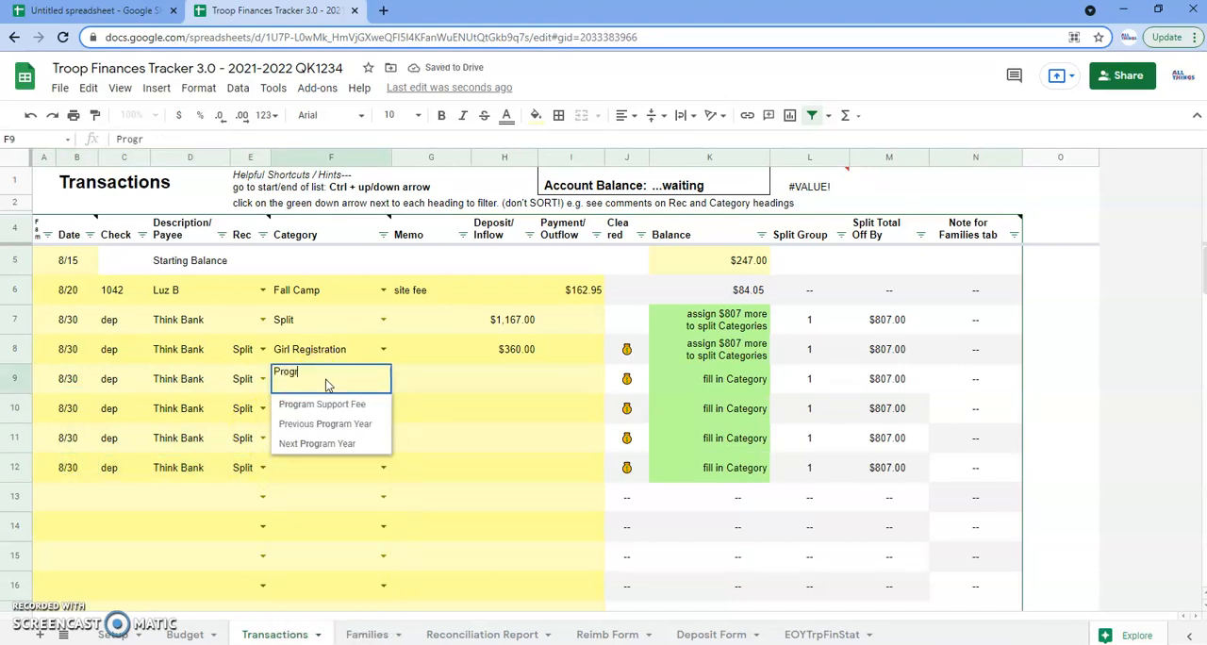
type("a")
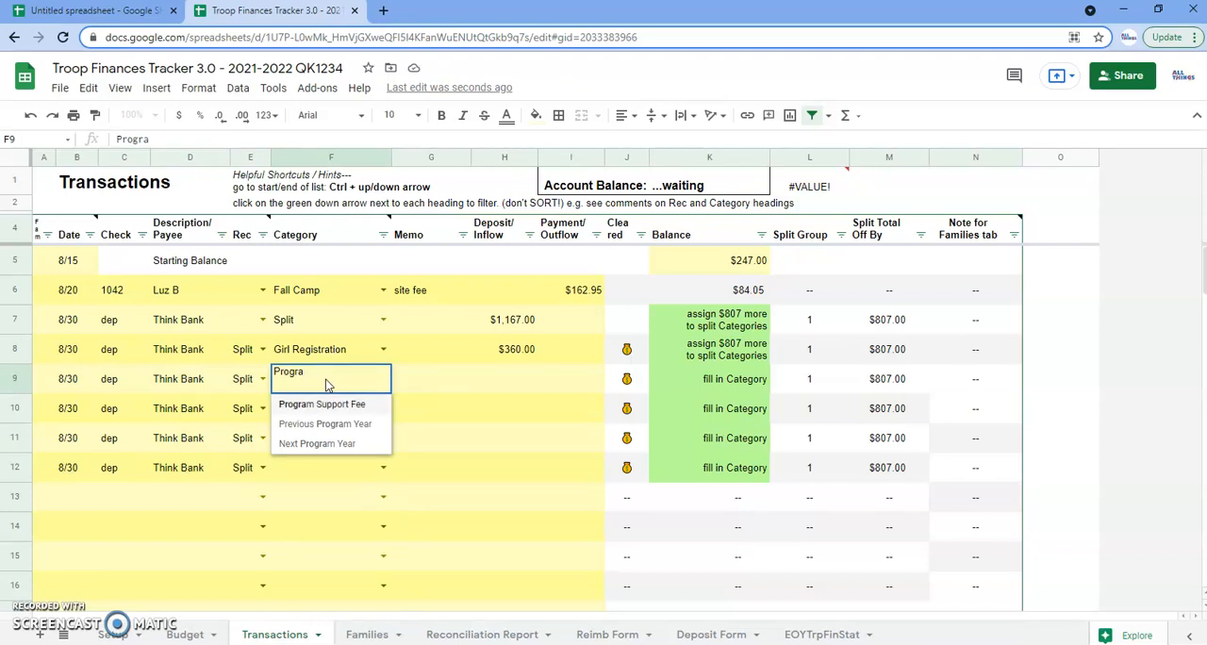
key("Tab")
key("Tab")
type("240")
key("Return")
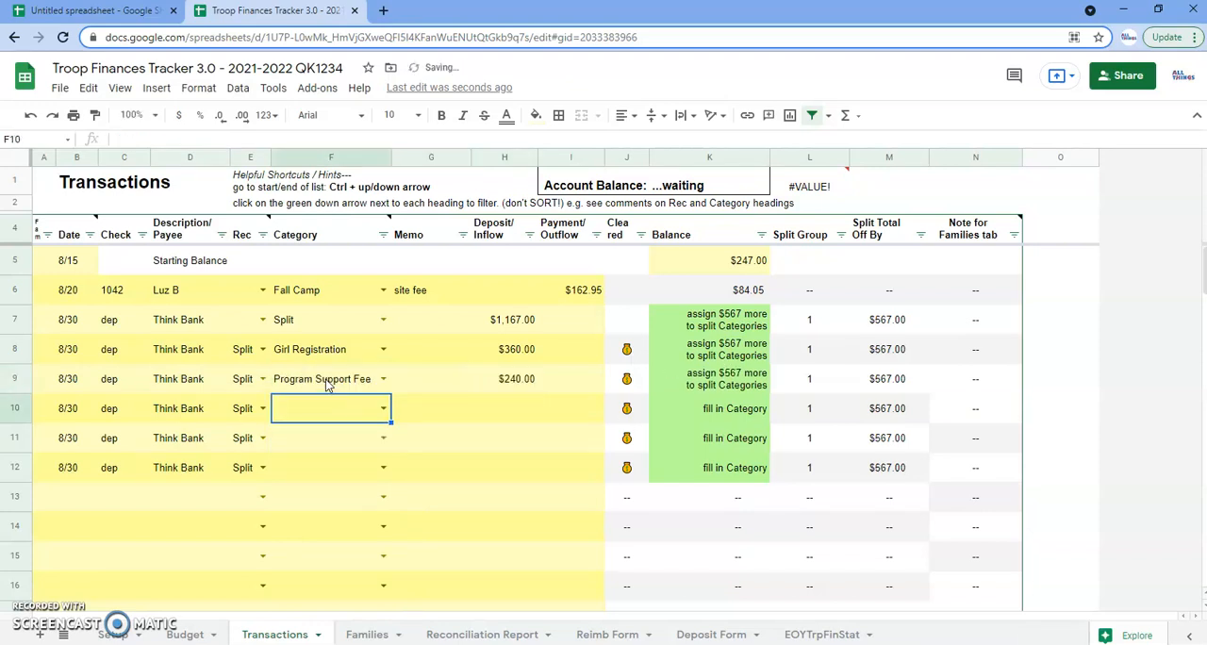
Categorize row 10 as Uniforms and enter a deposit of 285
type("Unifo")
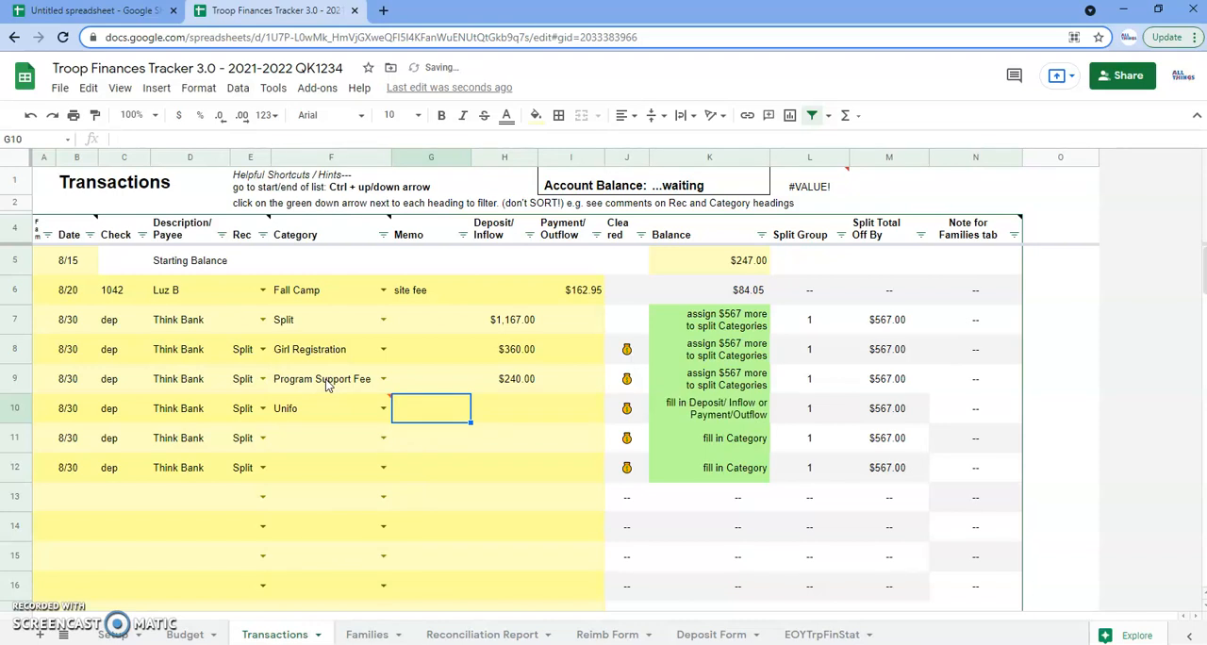
left_click(333, 409)
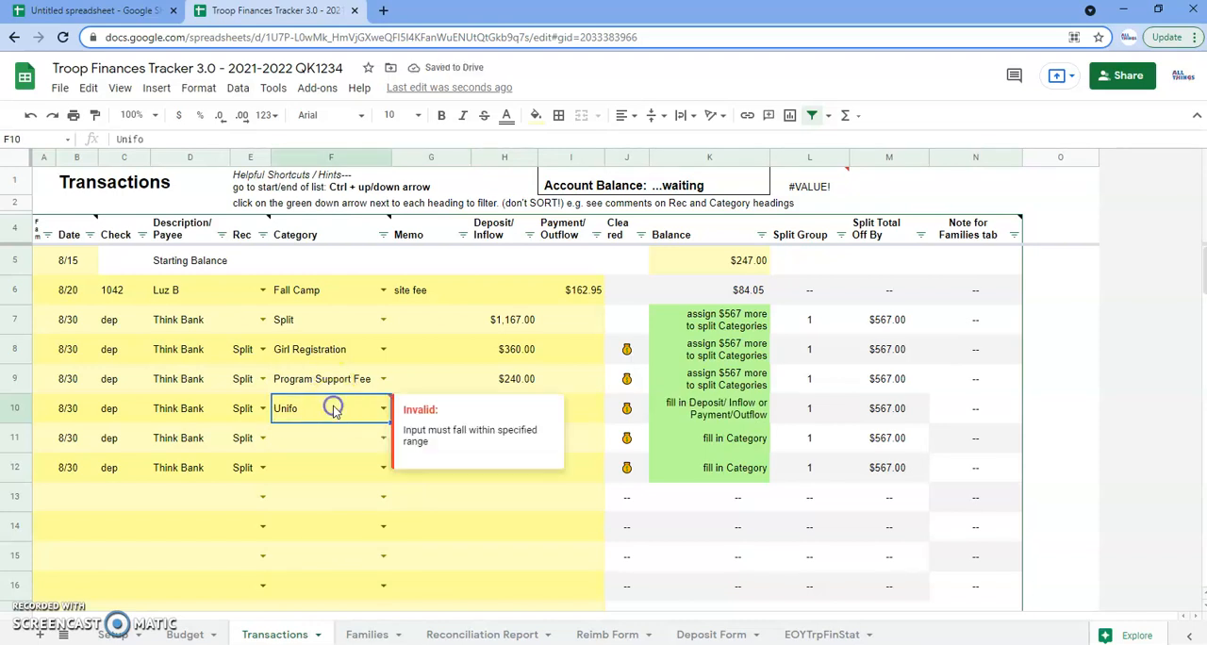
type("Unifo")
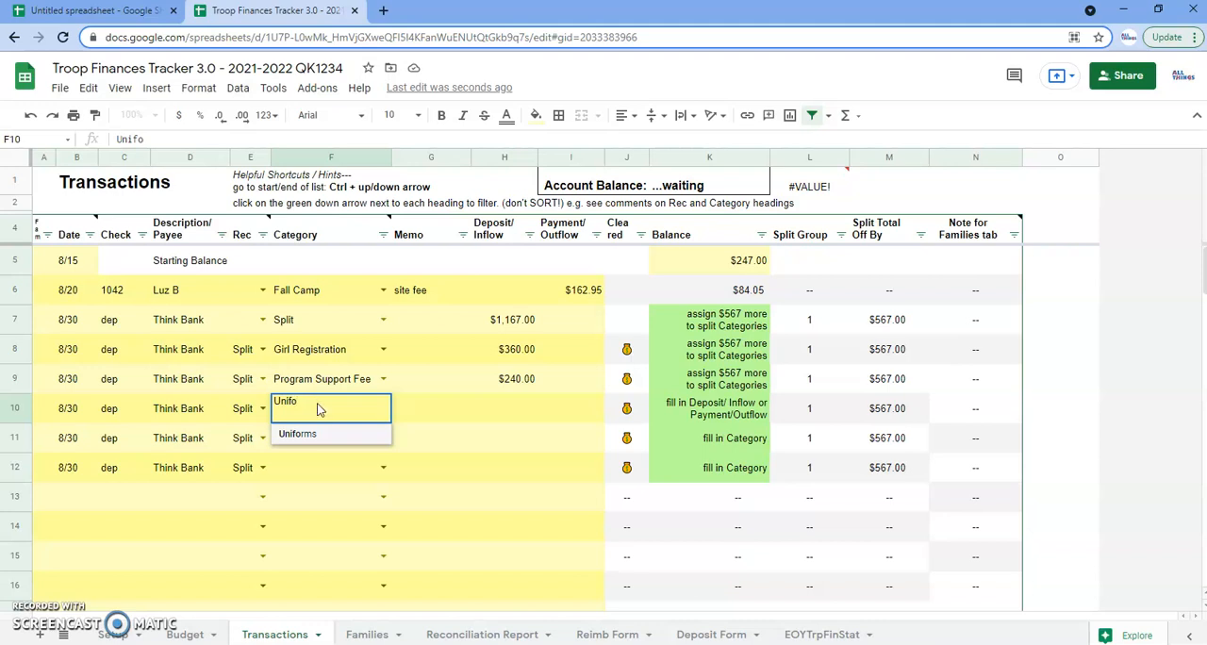
key("Tab")
key("Tab")
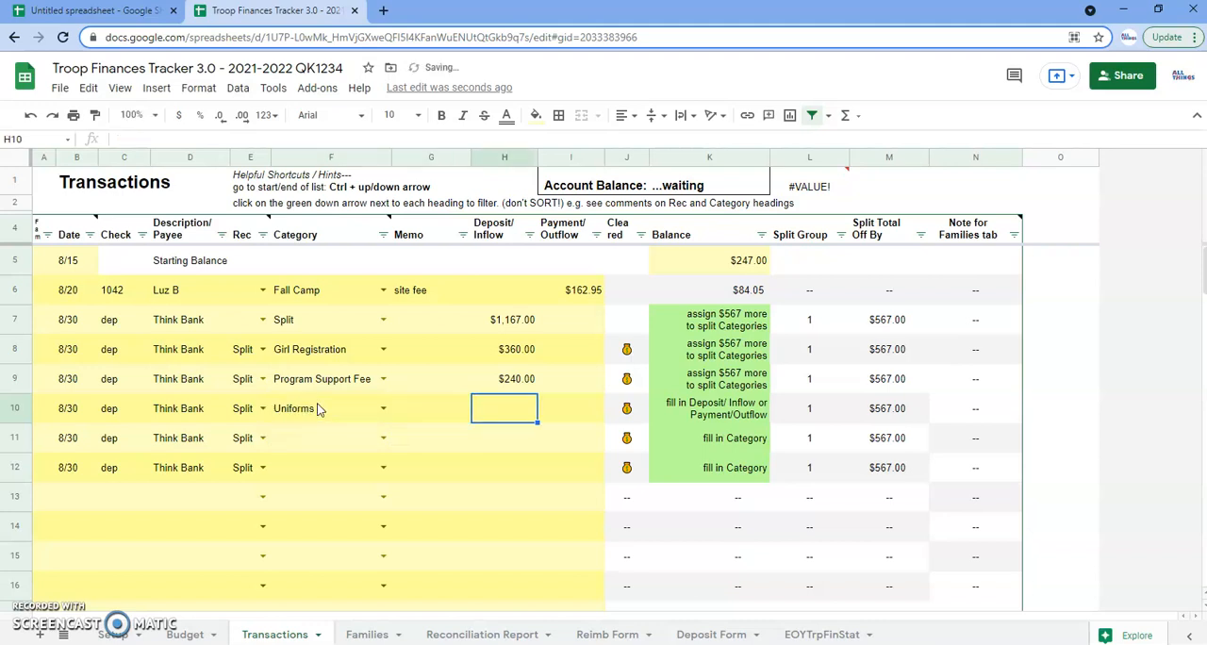
type("285")
key("Return")
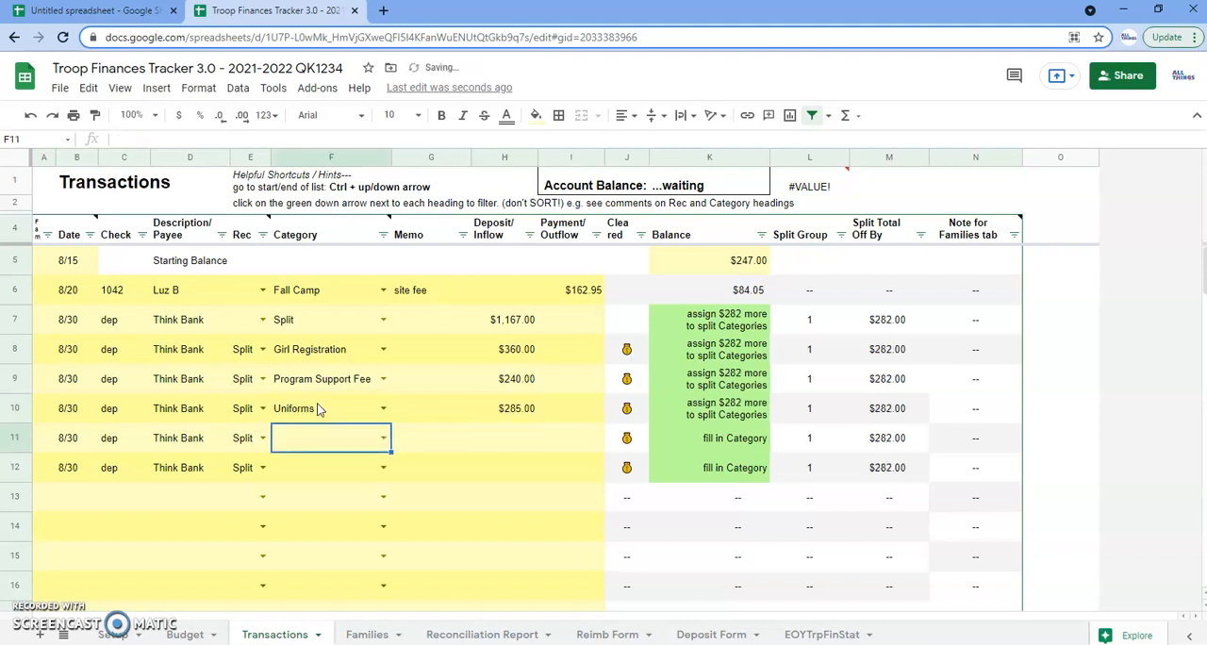
Categorize row 11 as Handbooks and enter a deposit of 110
type("Han")
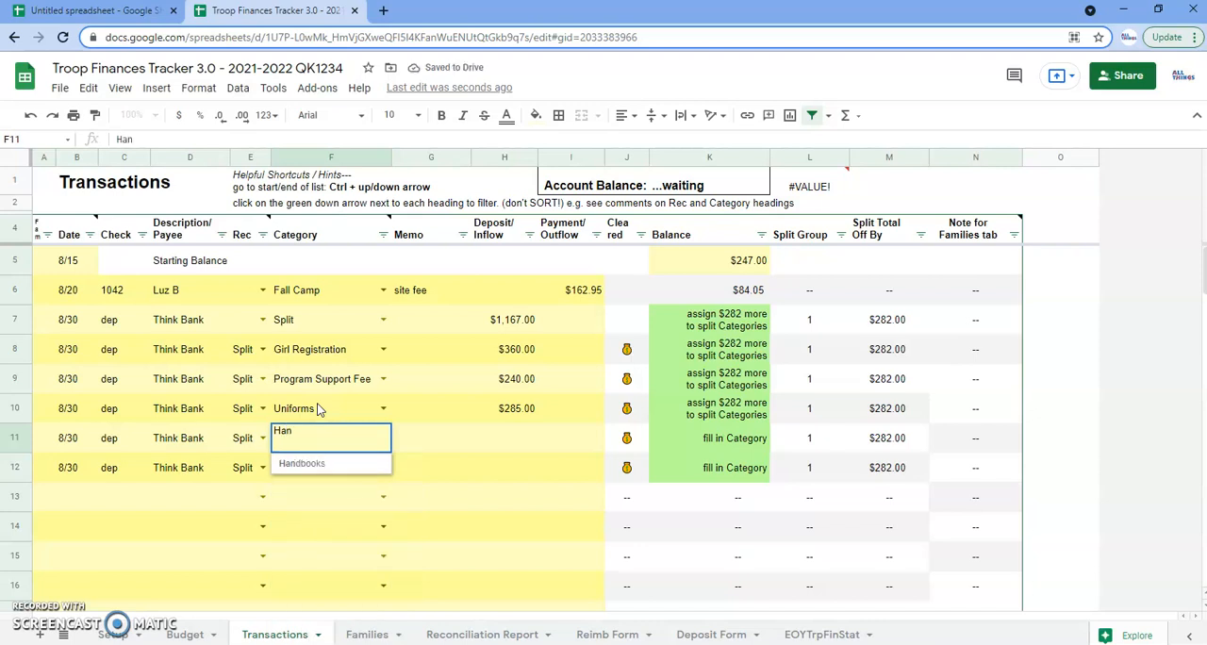
key("Tab")
Categorize row 12 as Fall Camp and enter a deposit of 150
key("Tab")
type("110")
key("Return")
type("Fall")
key("Tab")
key("Tab")
type("150")
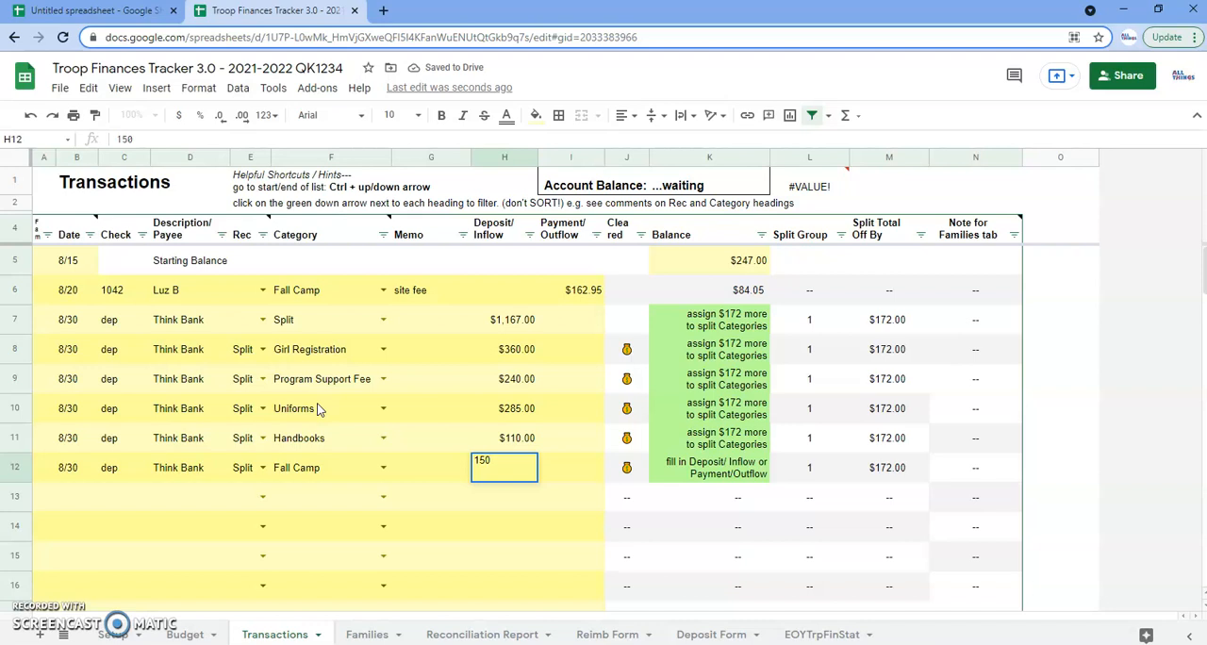
key("Return")
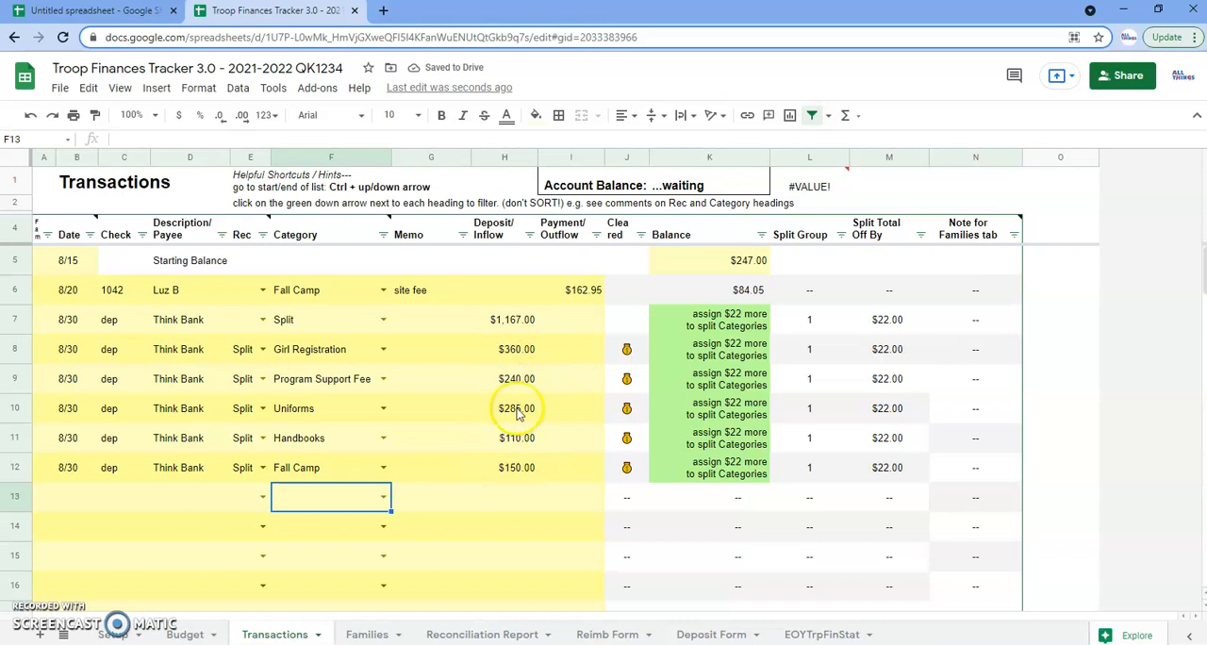
Change the Handbooks deposit in row 11 to 132
left_click(516, 440)
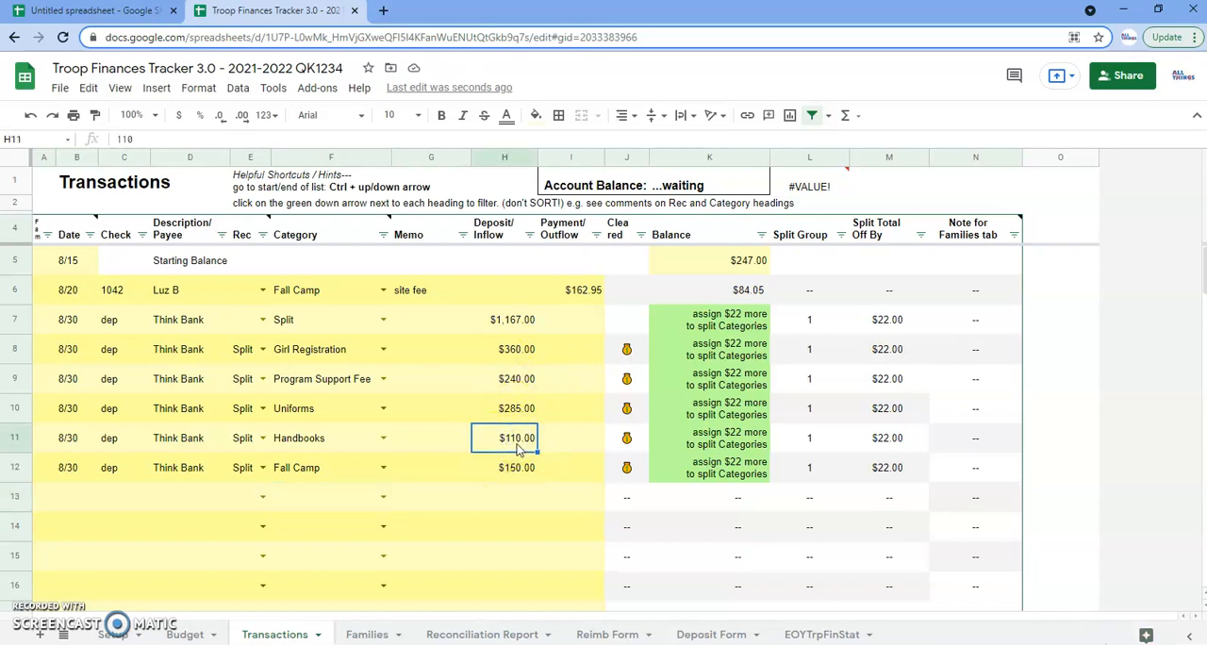
double_click(515, 443)
double_click(534, 431)
type("132")
key("Return")
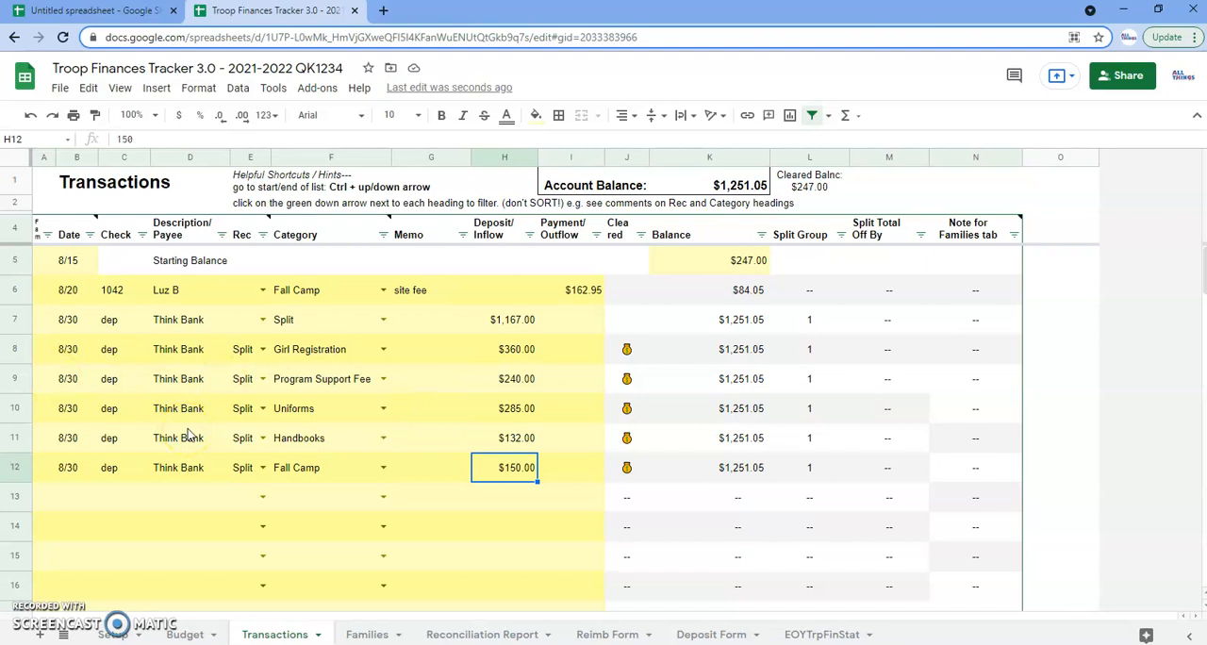
left_click(66, 500)
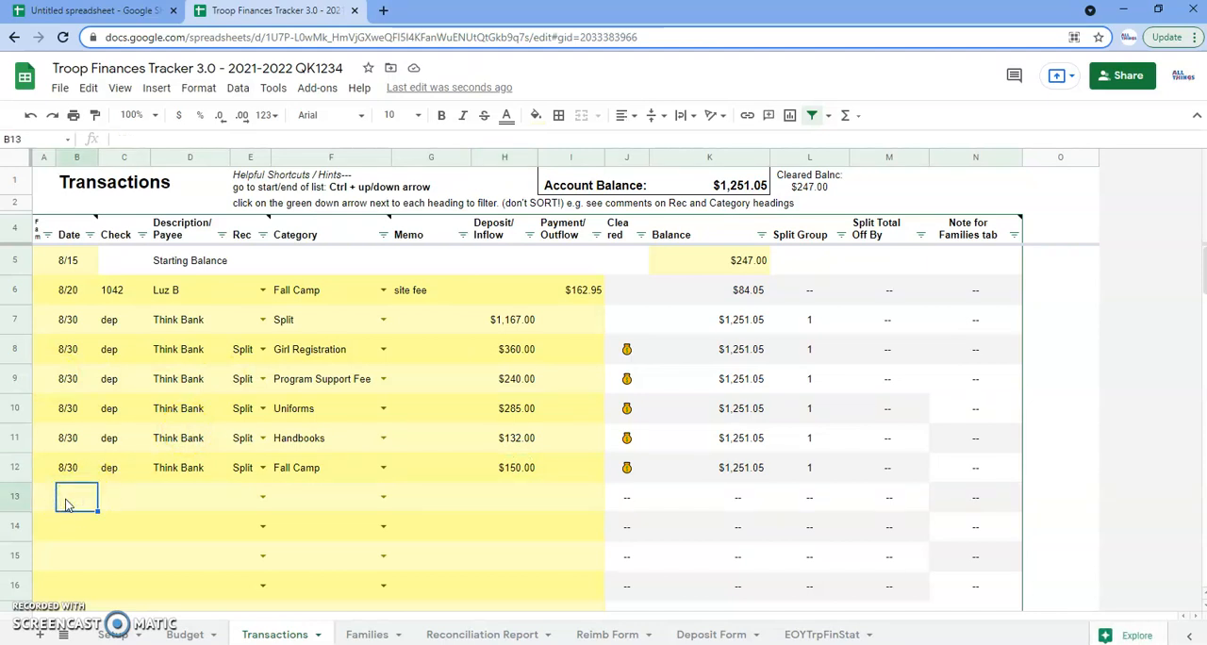
type("8/")
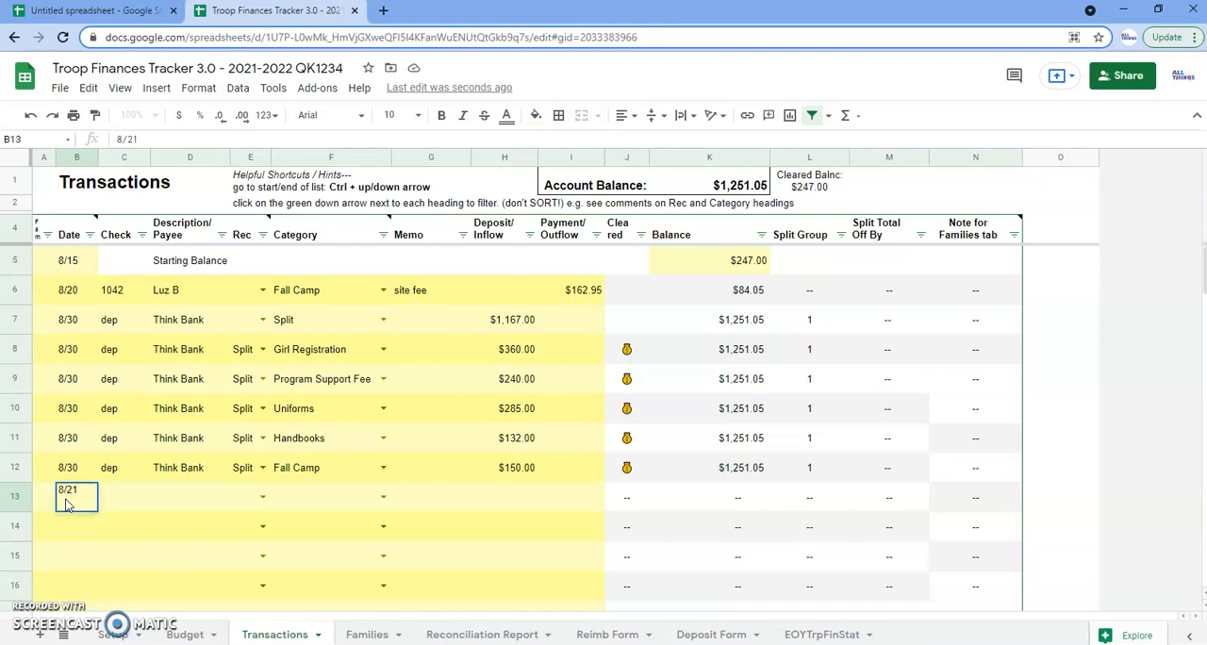
type("21")
key("Return")
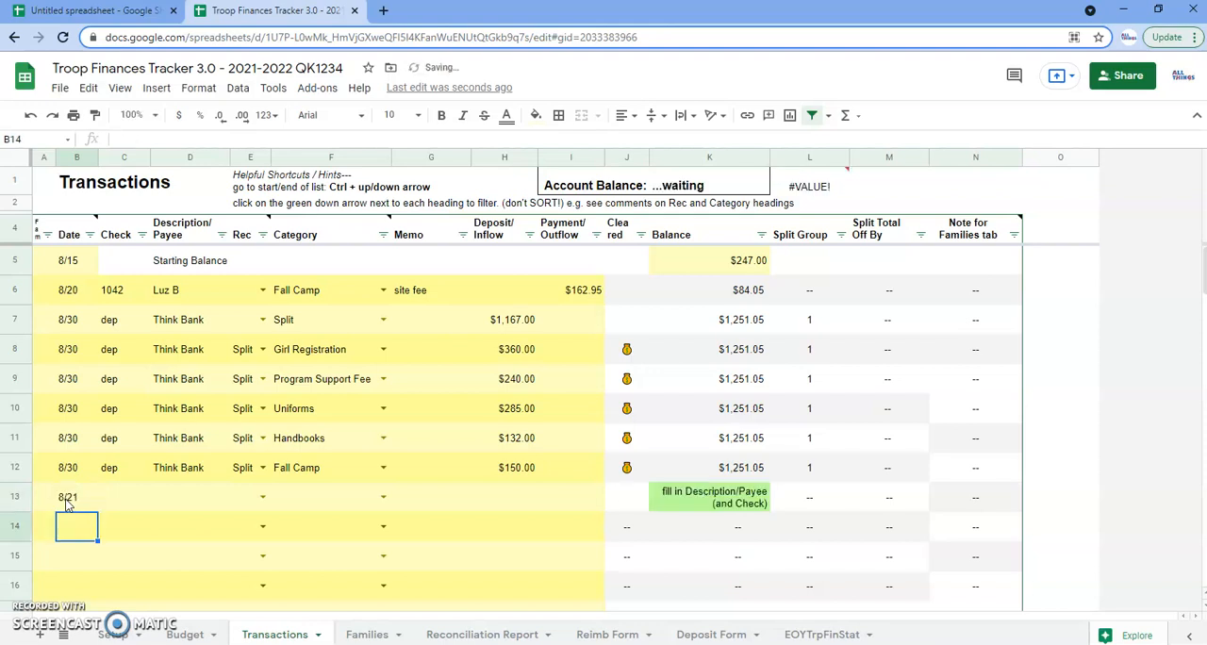
left_click(91, 236)
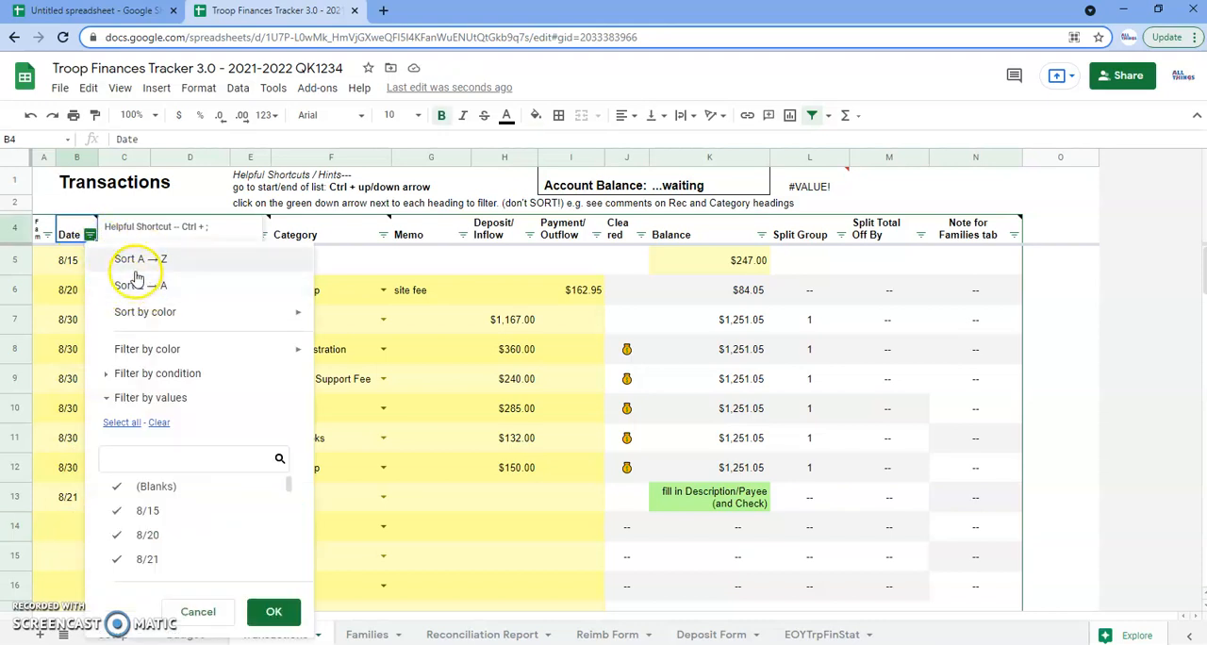
left_click(75, 498)
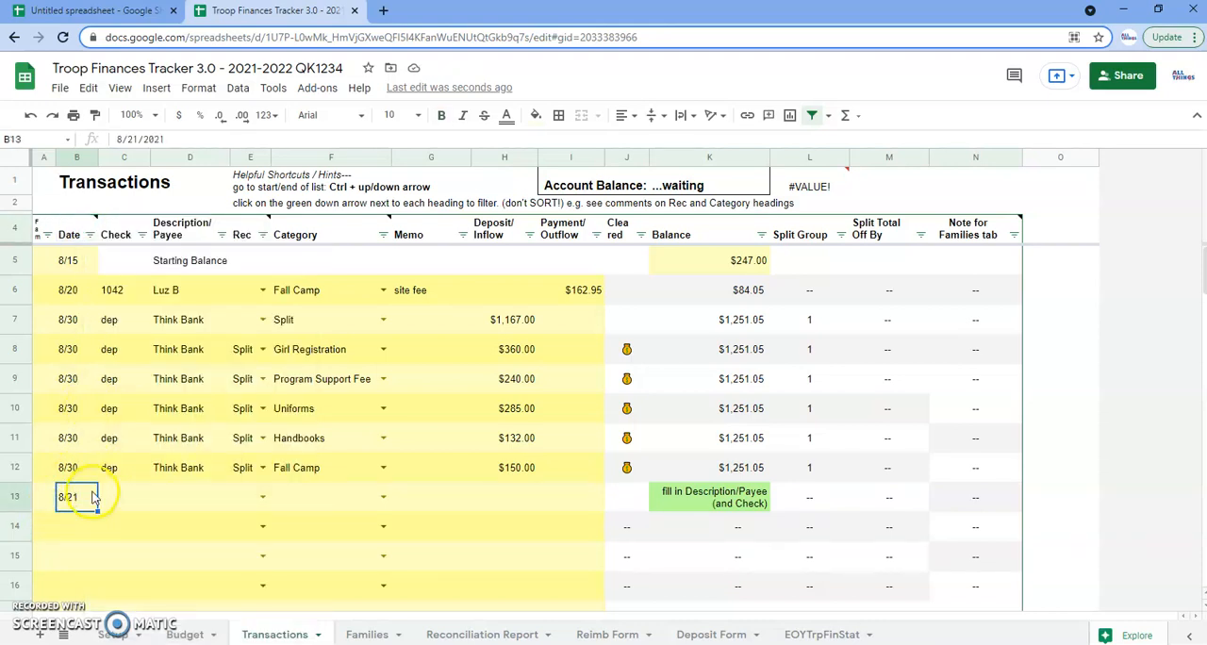
key("Delete")
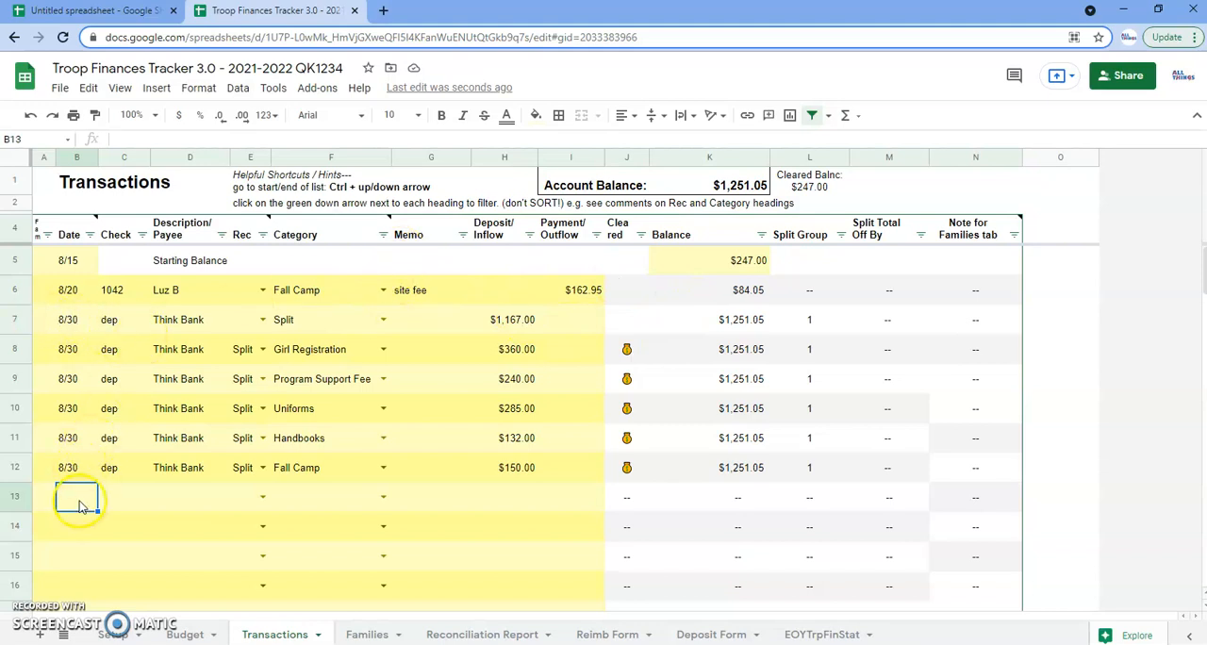
Insert a blank row above the 8/30 Split deposit in row 7
left_click(13, 321)
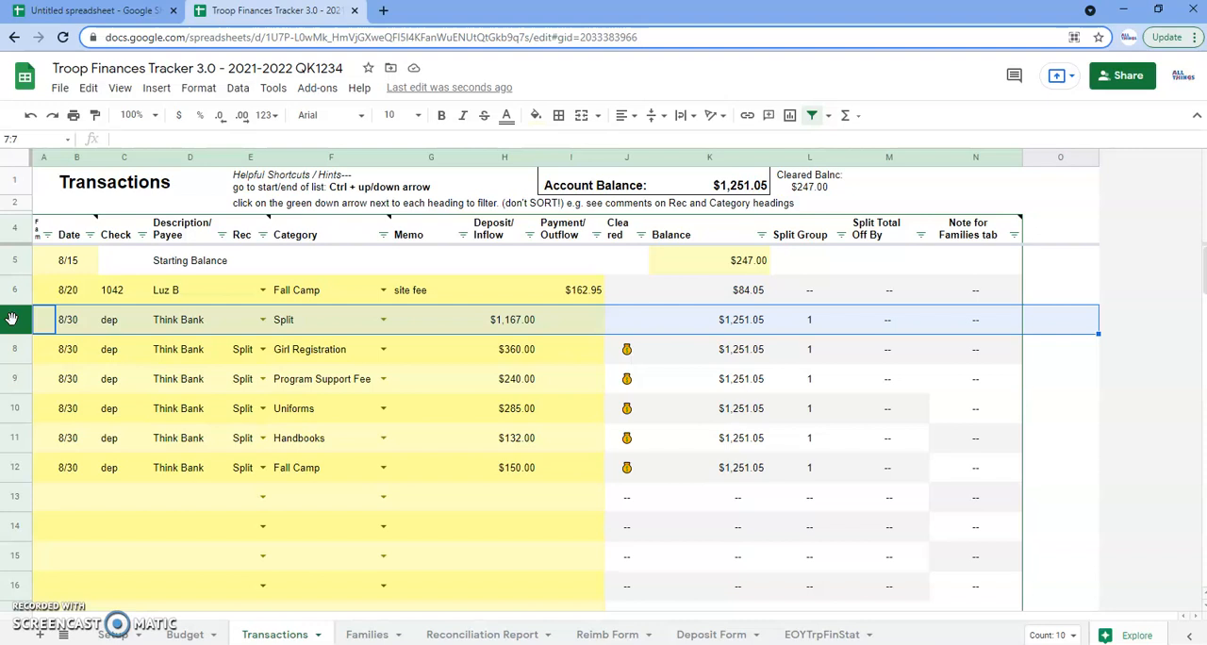
left_click_drag(11, 408, 11, 324)
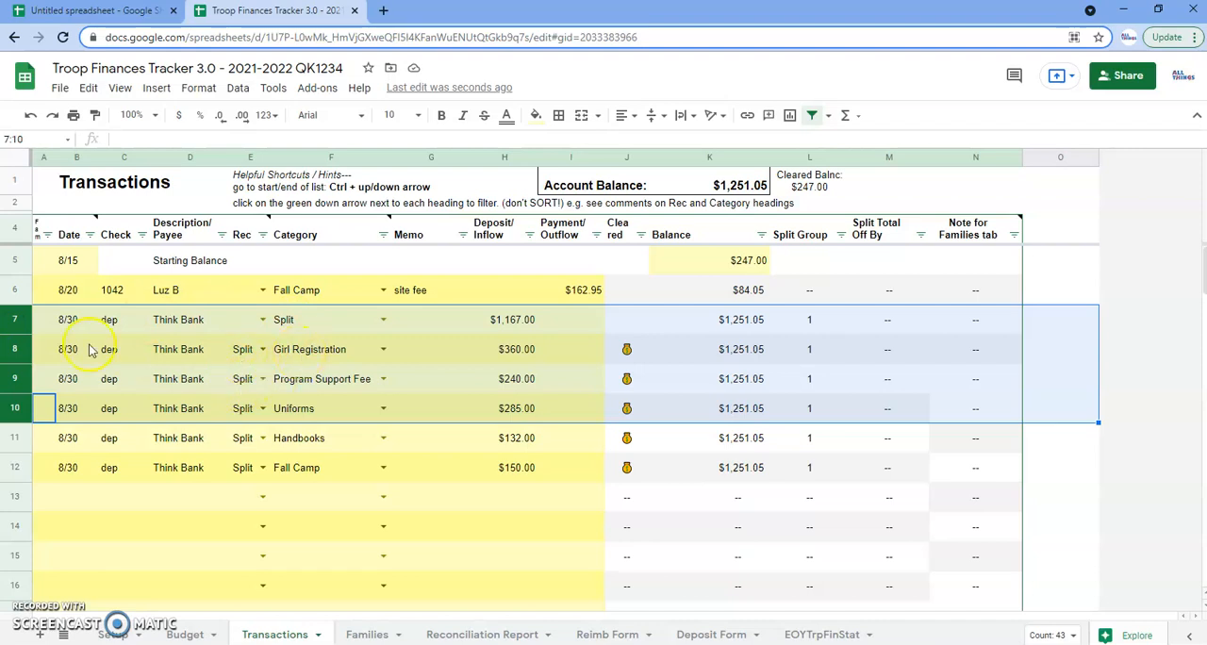
left_click(14, 319)
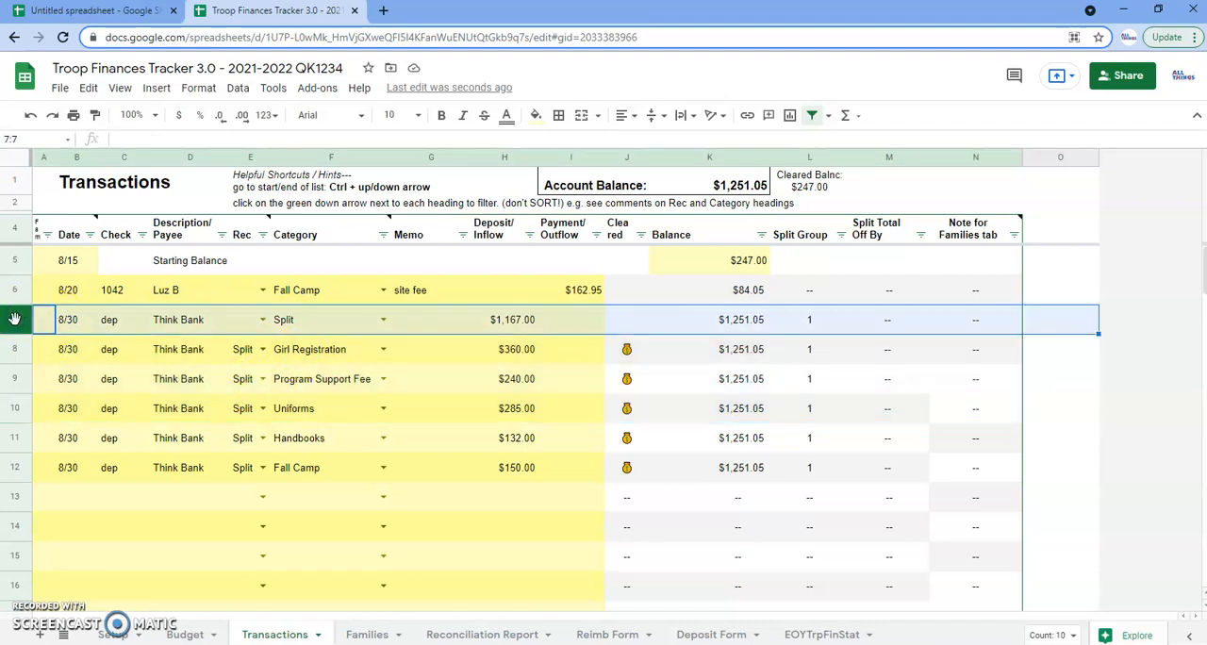
right_click(15, 320)
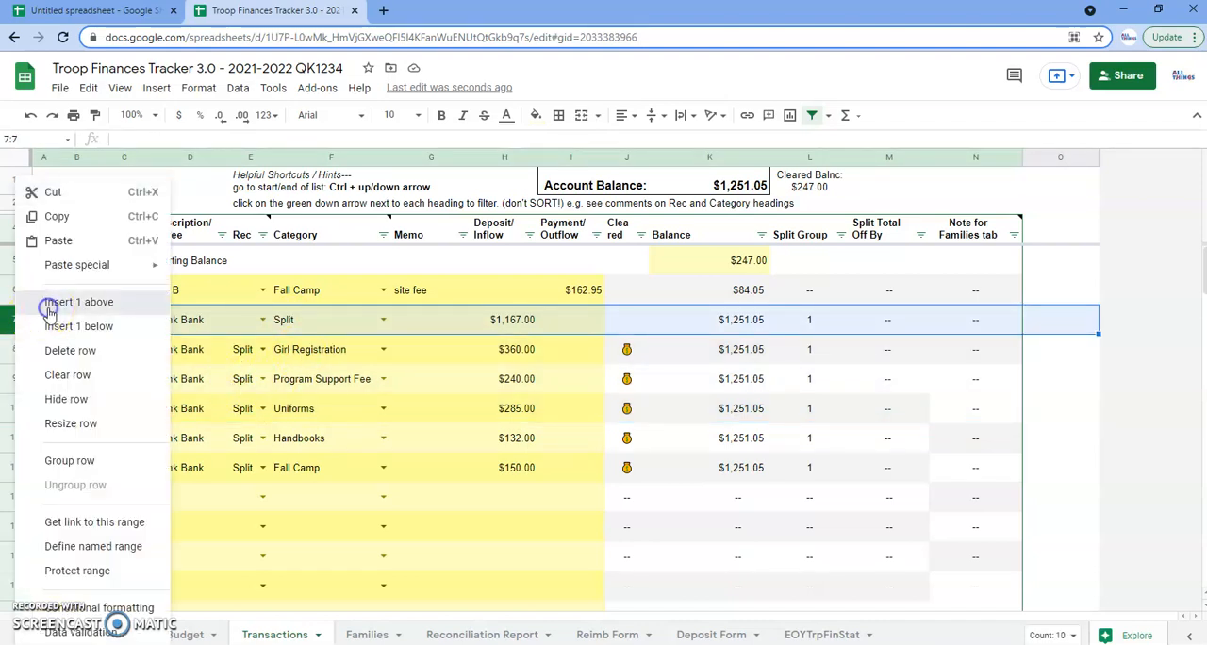
left_click(49, 303)
Enter the date 8/21 and the description Scrip in the blank row 7, leaving its check number empty
left_click(68, 323)
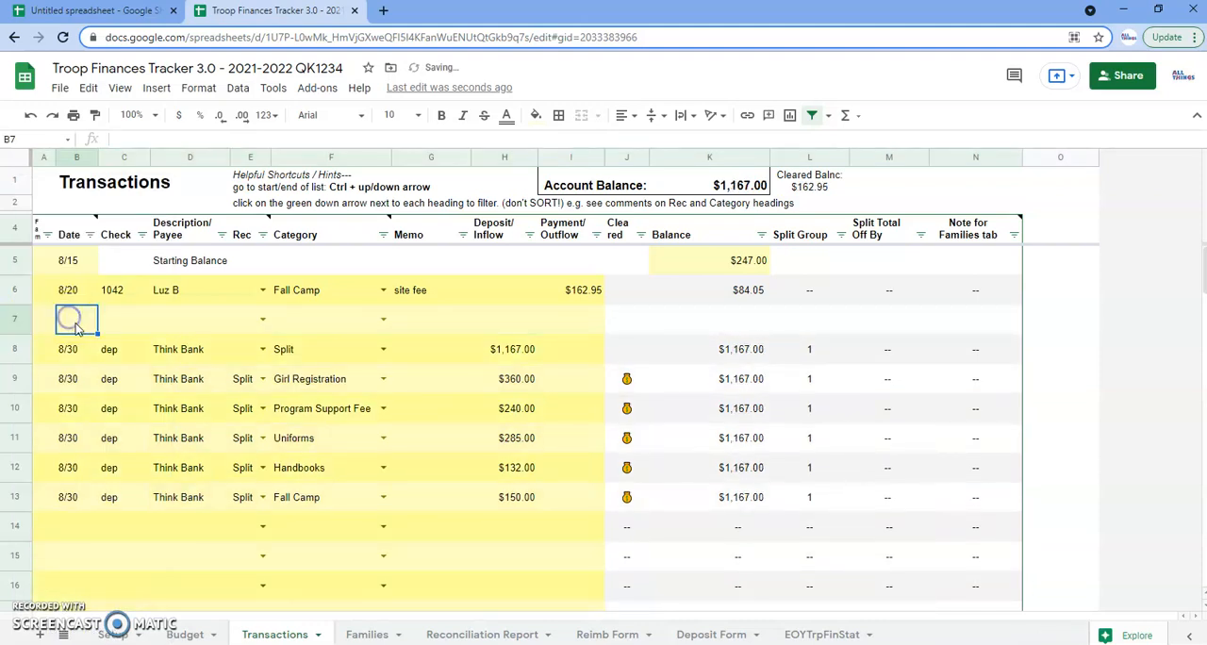
type("8/21")
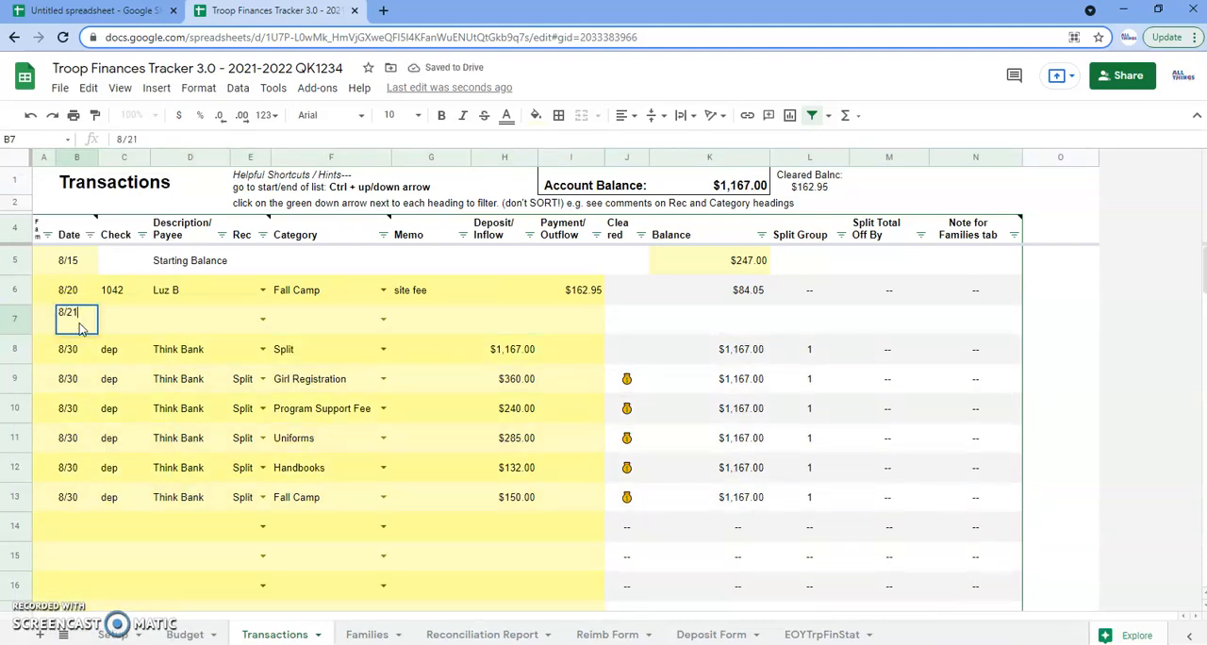
key("Tab")
key("Tab")
type("Scrip")
key("Tab")
key("Tab")
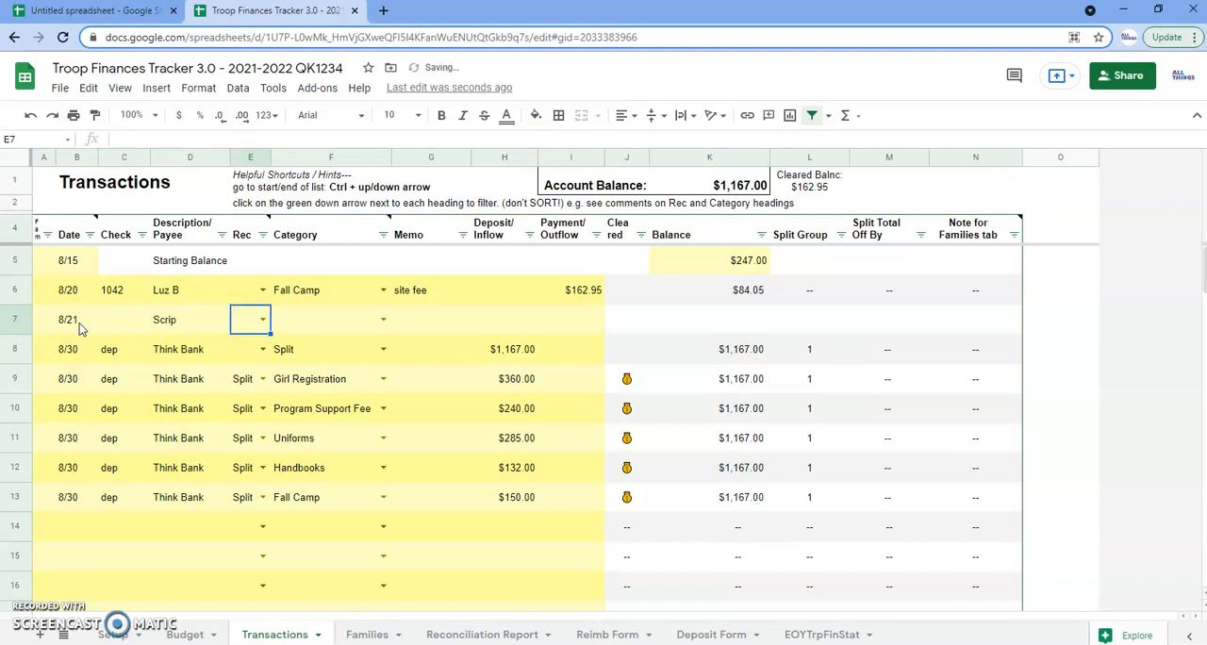
Categorize the Scrip entry in row 7 as Fundraiser #2 and enter a deposit of 37.50
type("Fund")
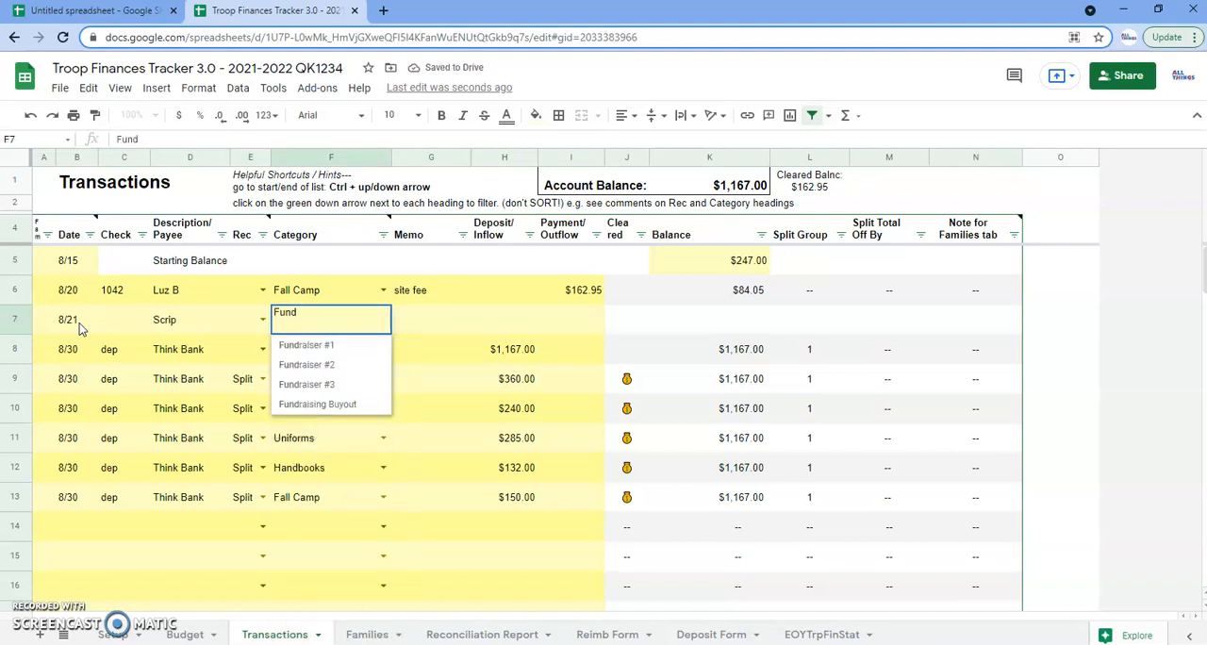
left_click(319, 364)
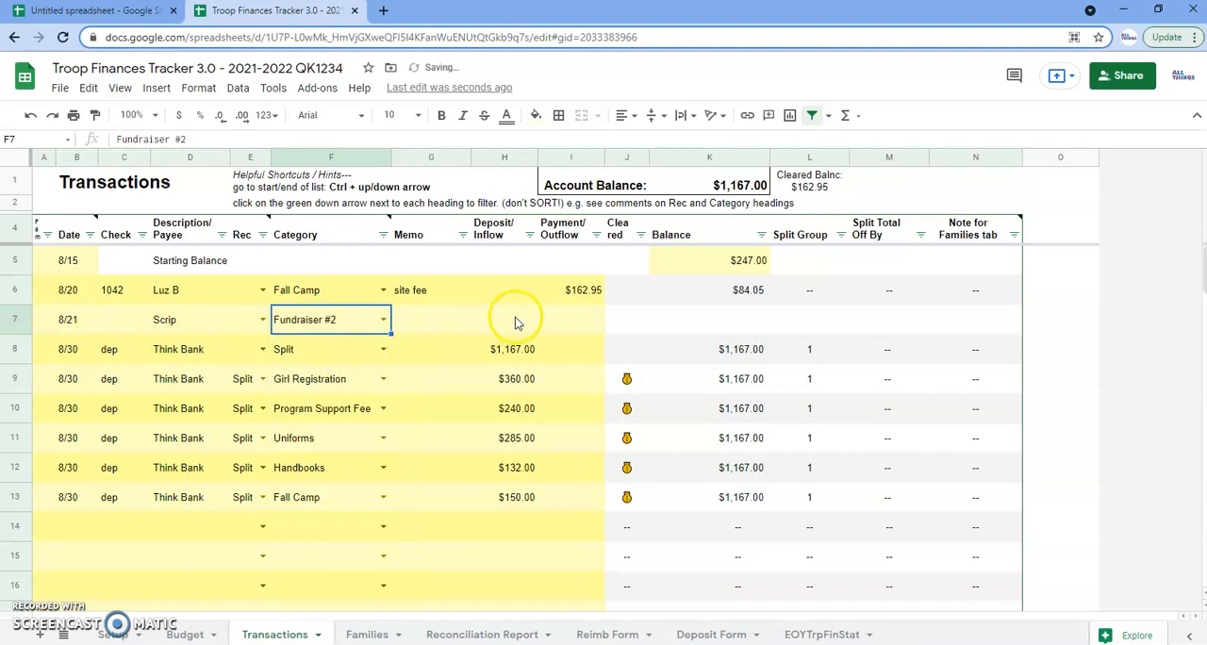
left_click(516, 323)
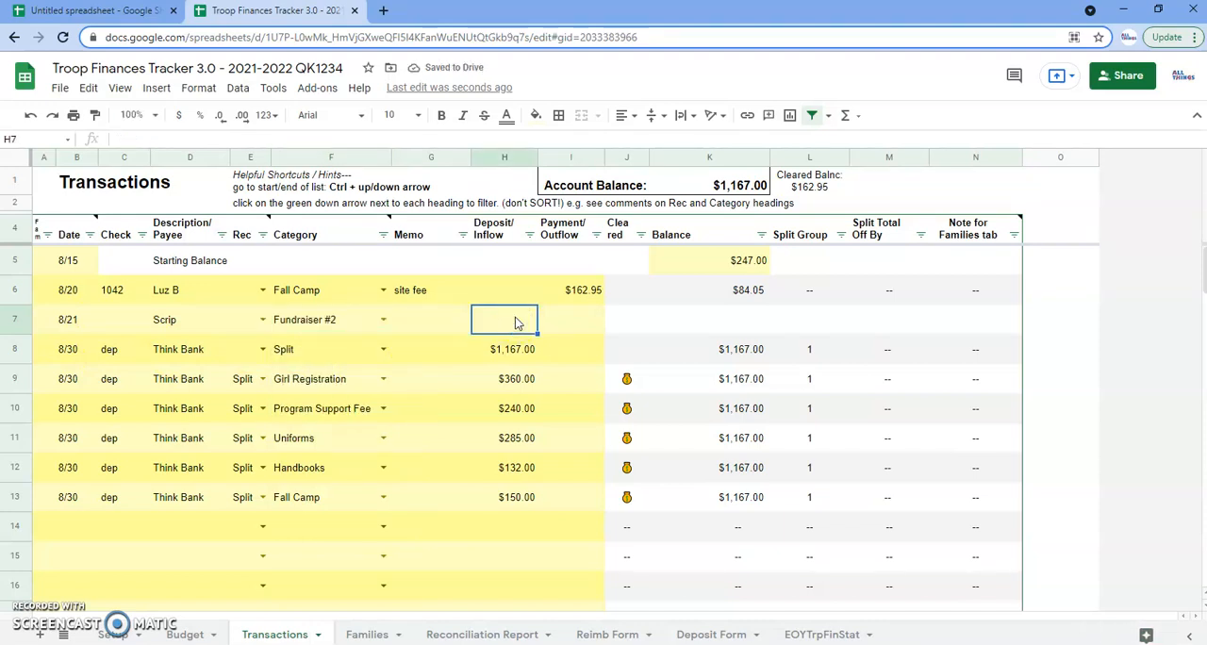
type("37")
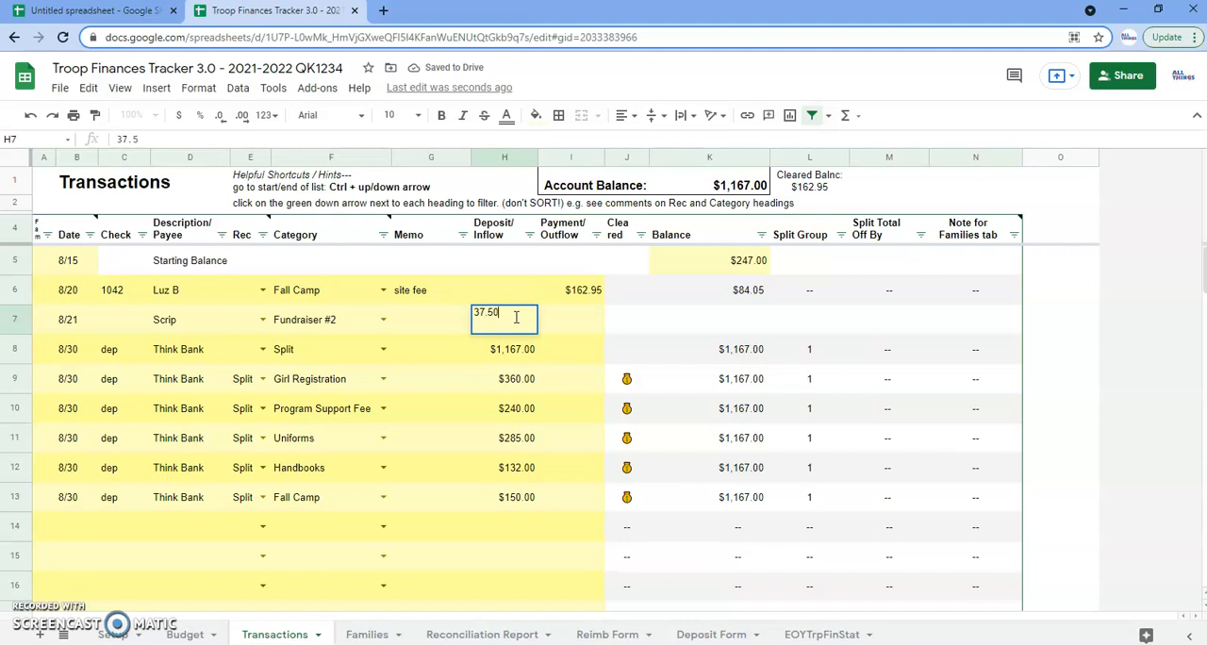
type(".50")
key("Return")
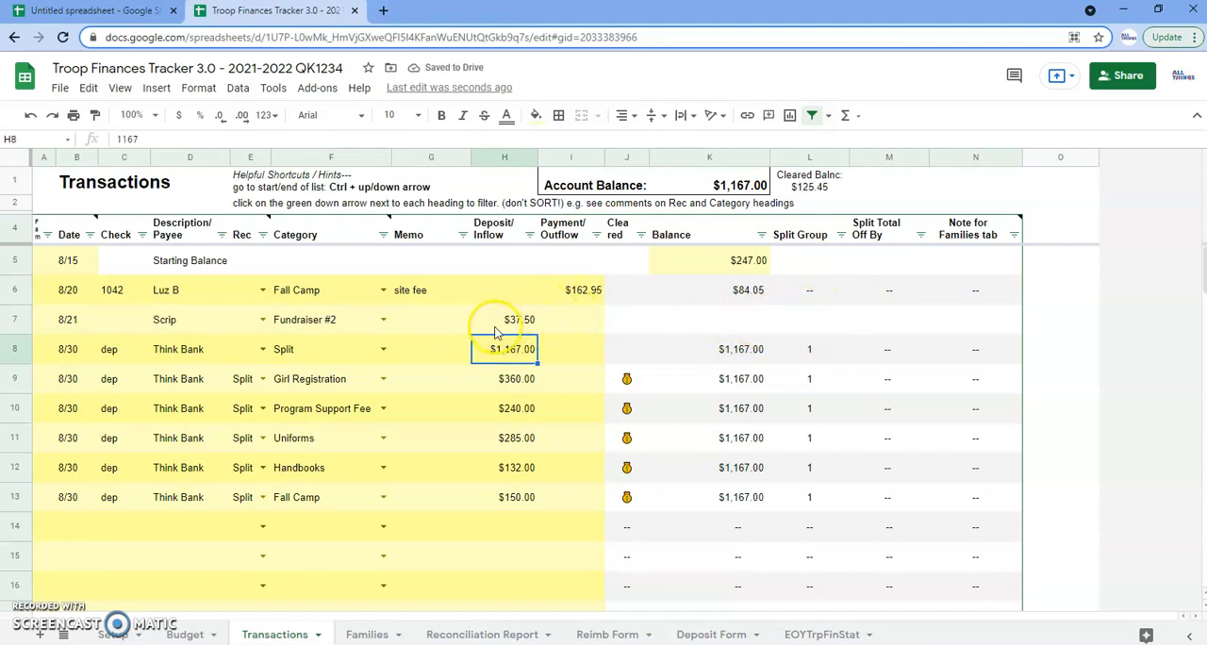
Copy the formulas from J8:N8 into the Cleared through Note for Families tab columns of row 7
left_click(90, 320)
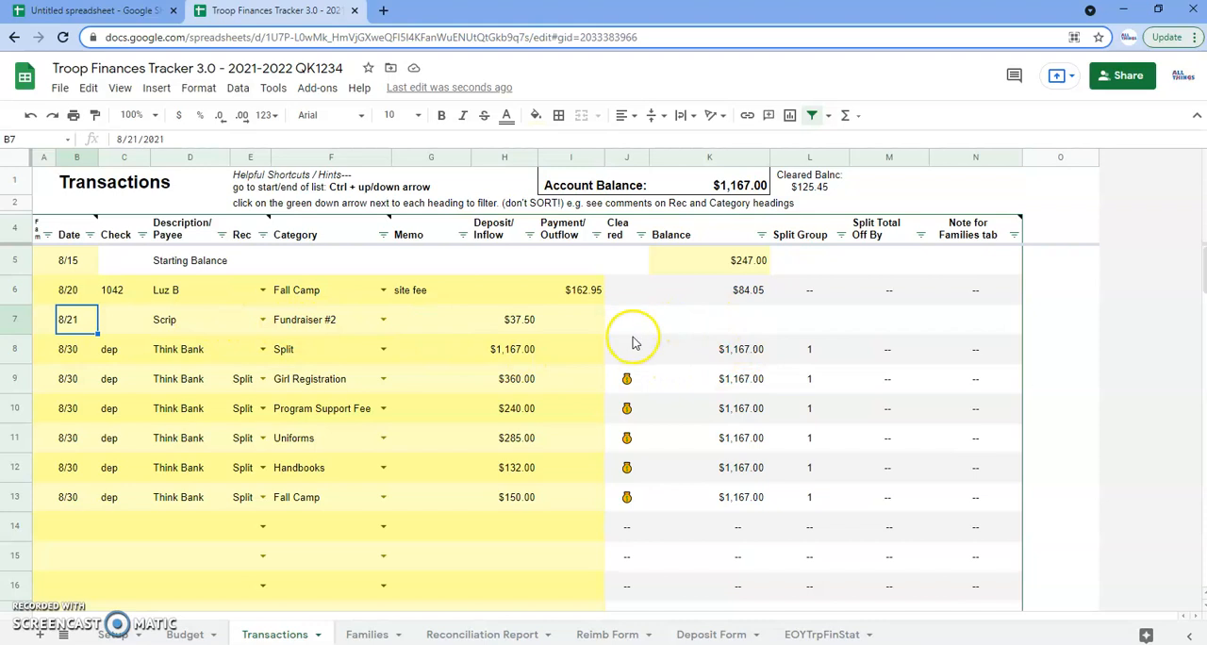
left_click_drag(620, 350, 978, 348)
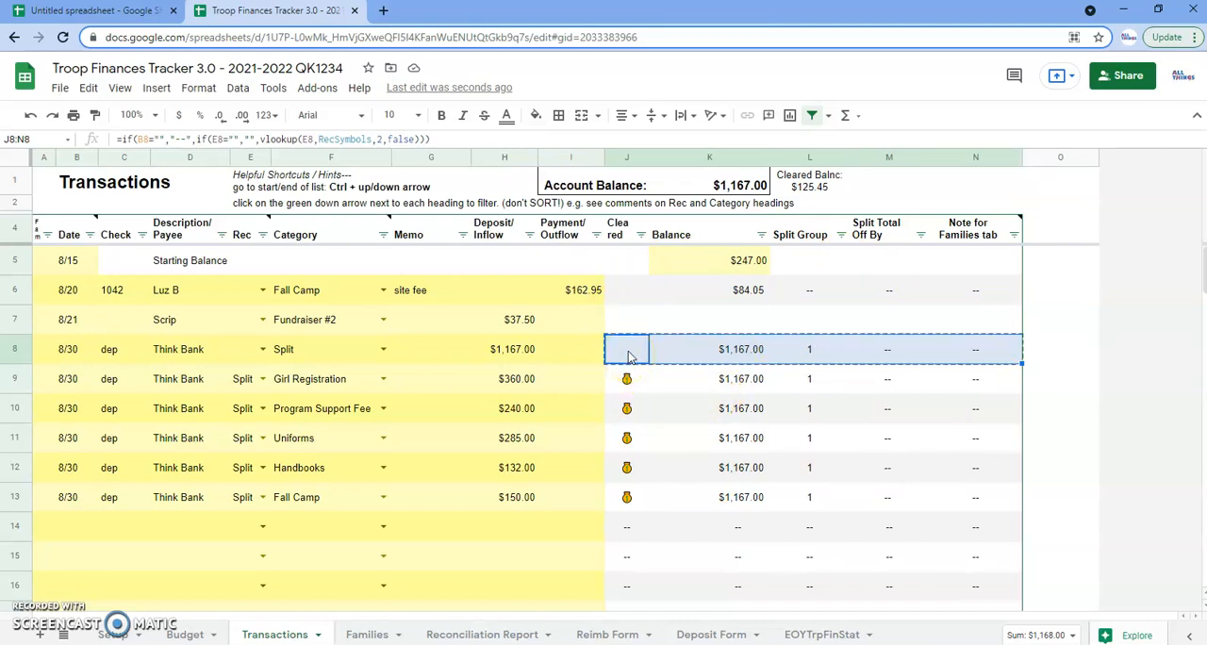
left_click(627, 320)
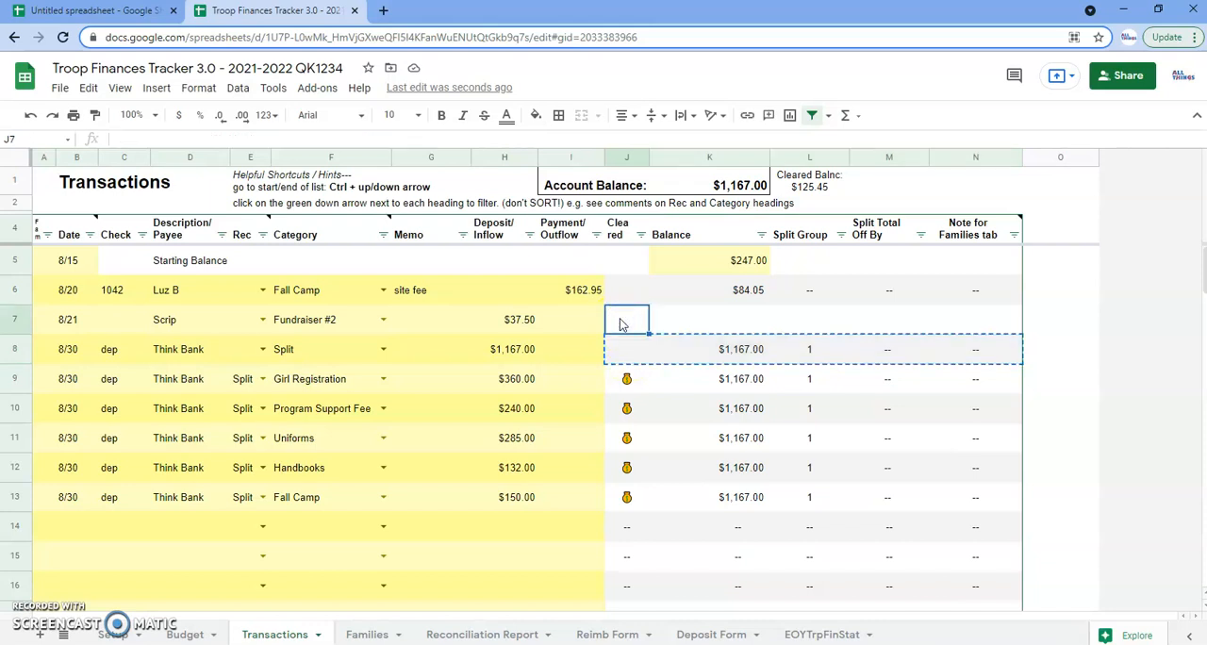
key("ctrl+v")
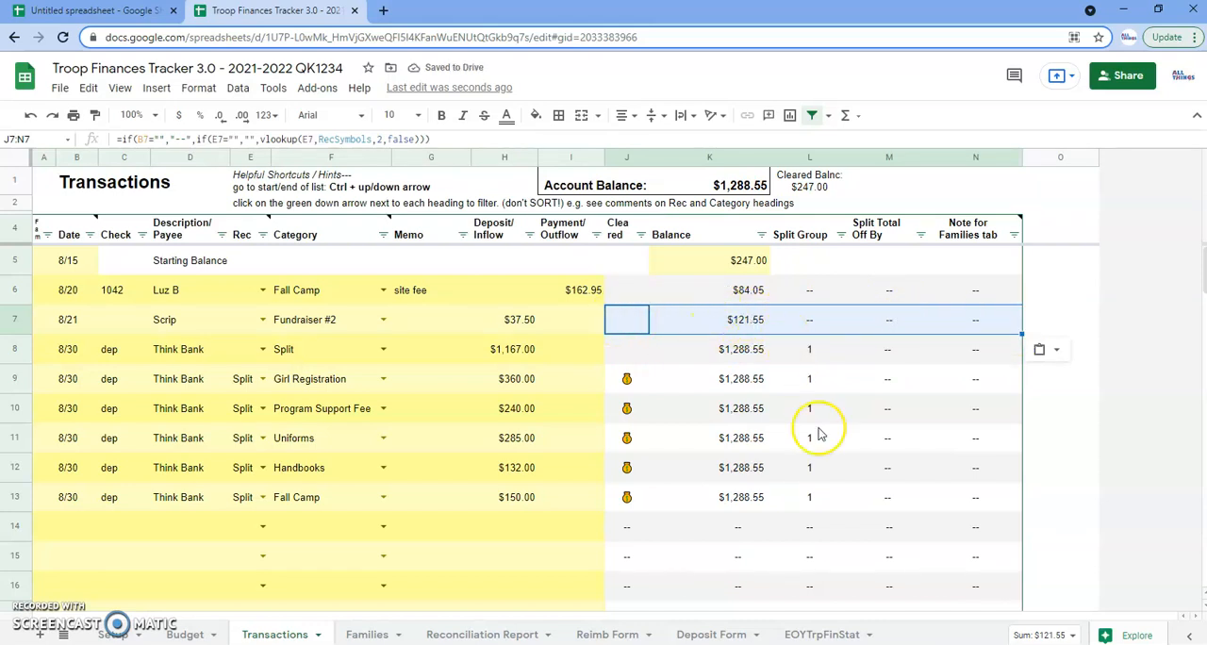
left_click(944, 472)
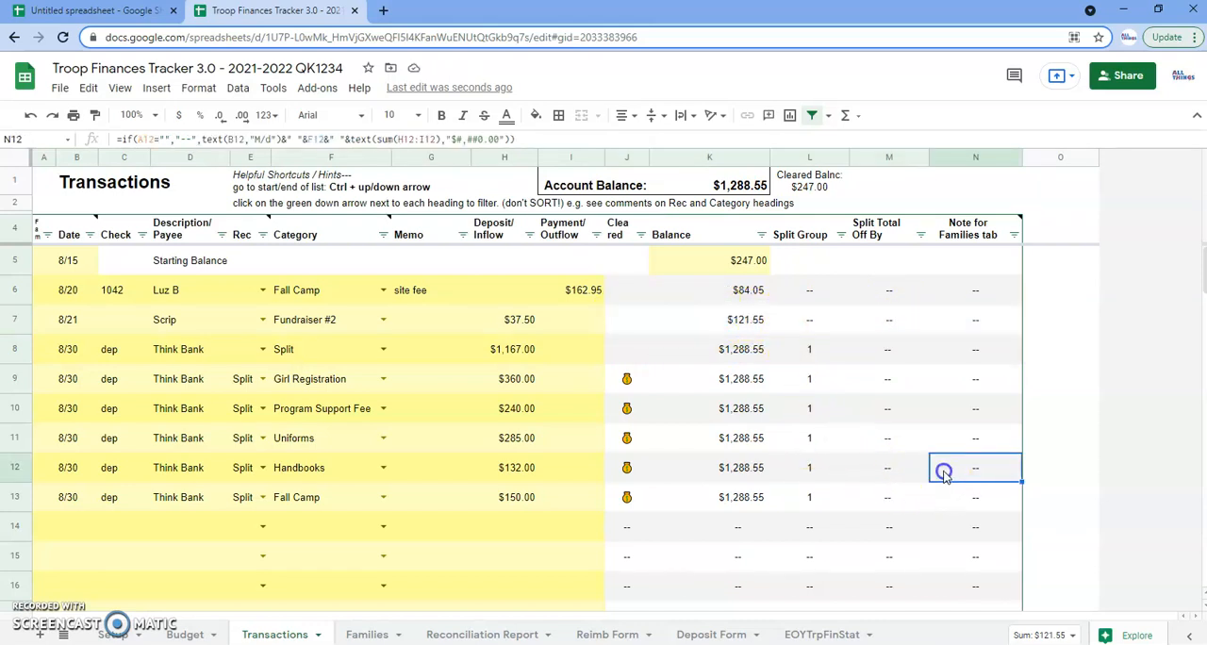
left_click(904, 433)
left_click(975, 408)
left_click(978, 468)
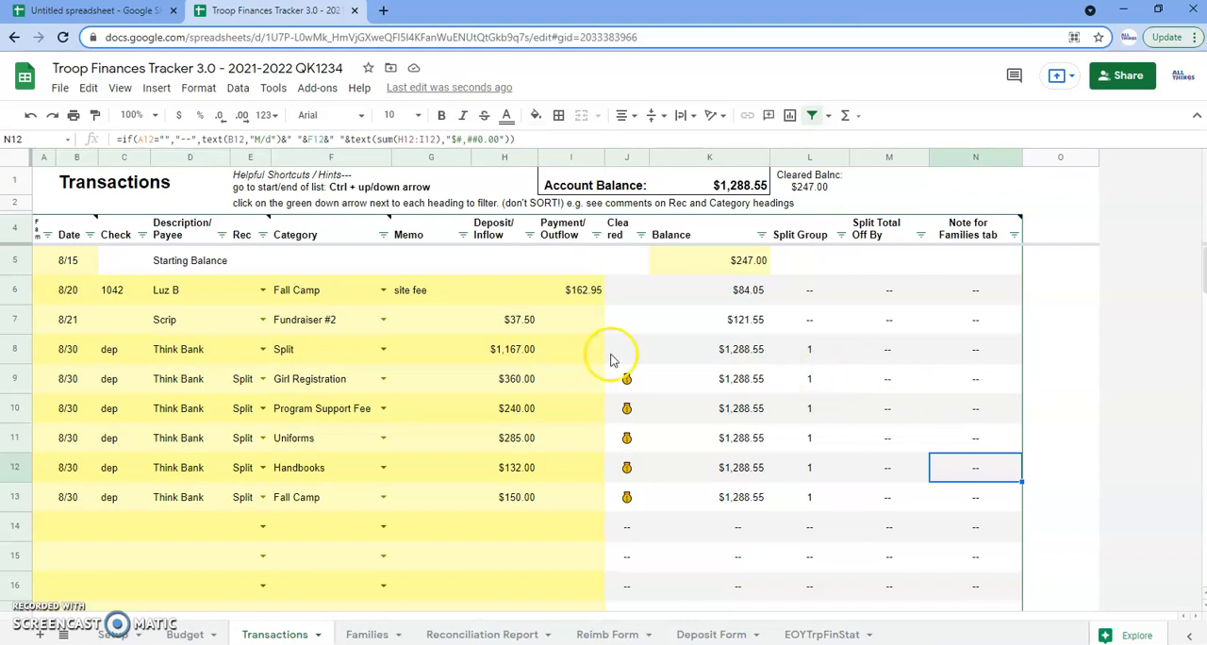
left_click(817, 193)
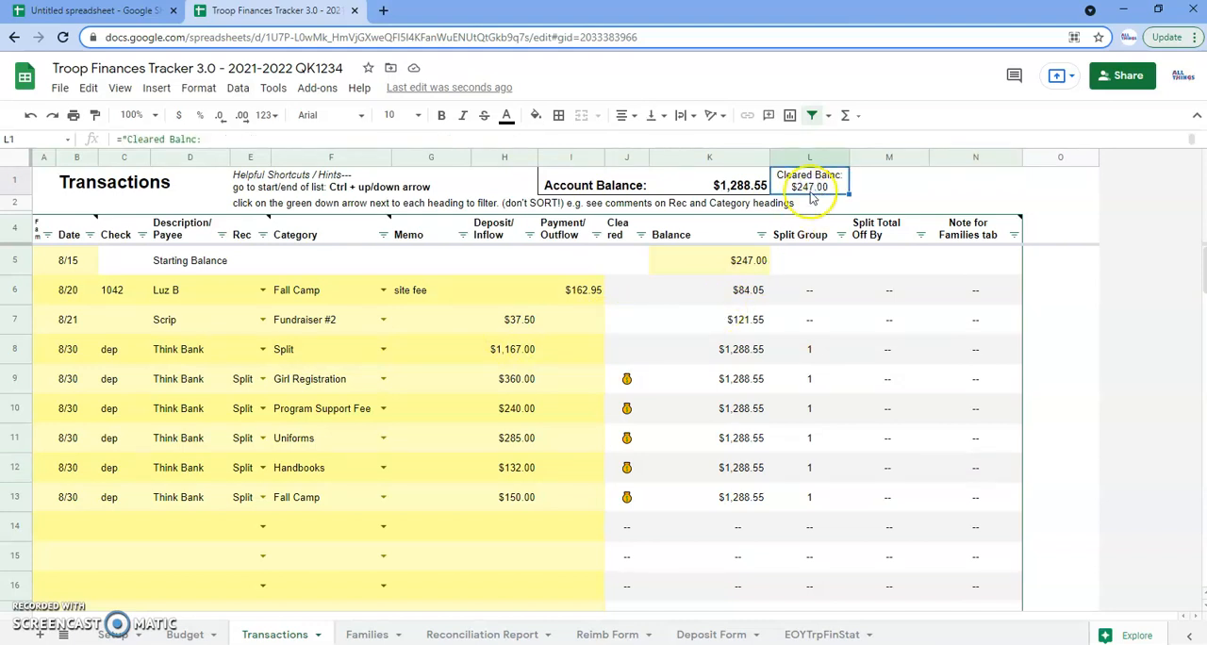
Mark the Scrip transaction in row 7 as cleared by setting its Rec code to C
left_click(164, 321)
left_click(245, 322)
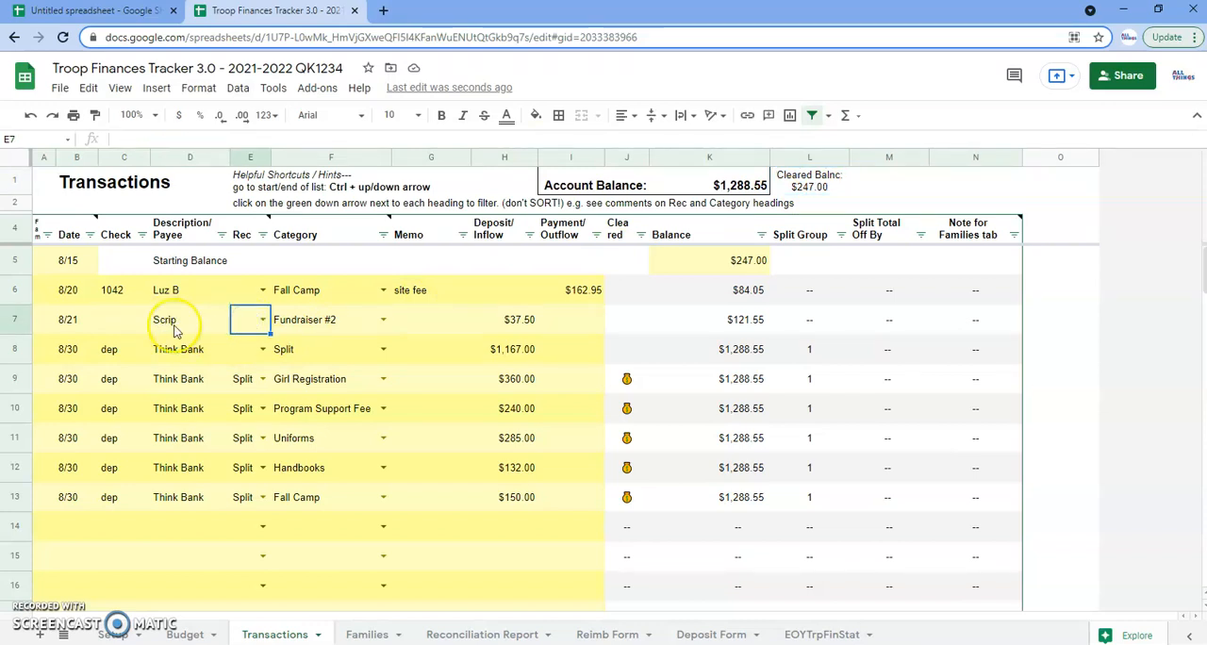
double_click(264, 318)
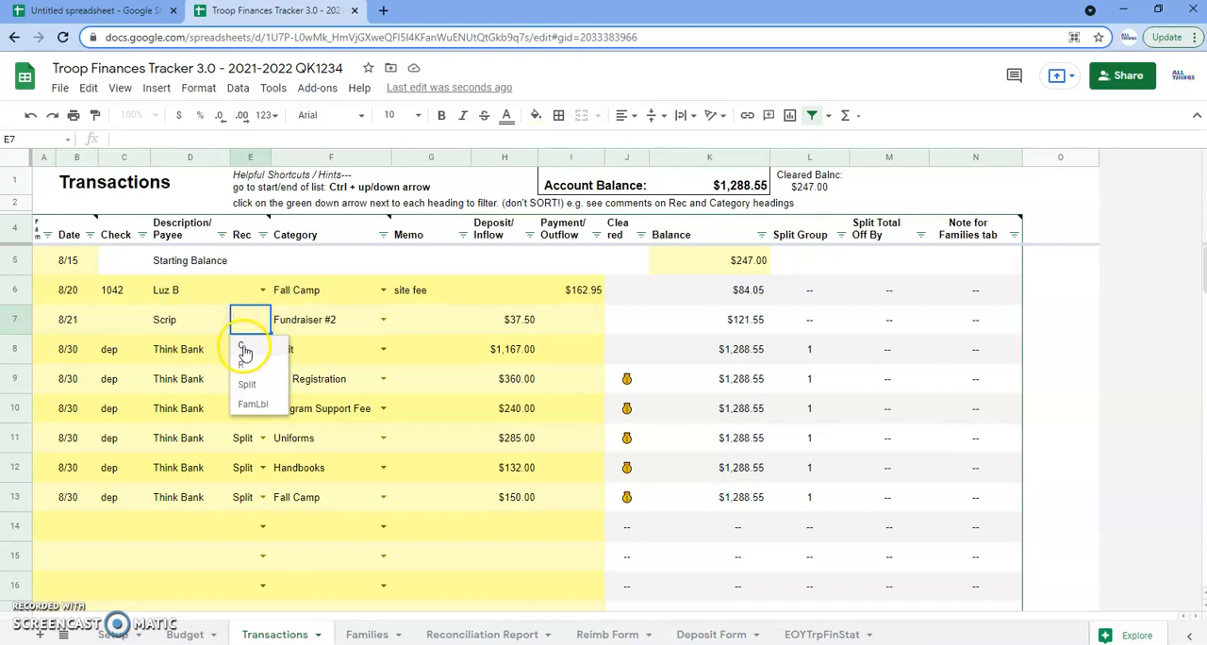
left_click(245, 351)
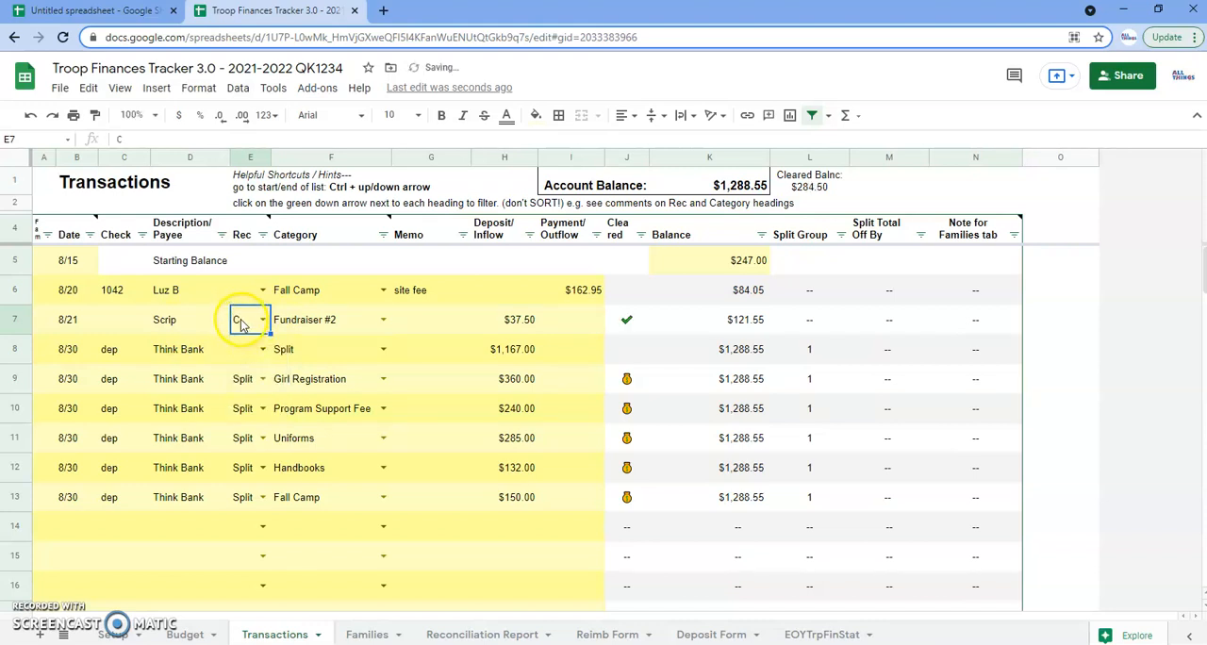
left_click(627, 320)
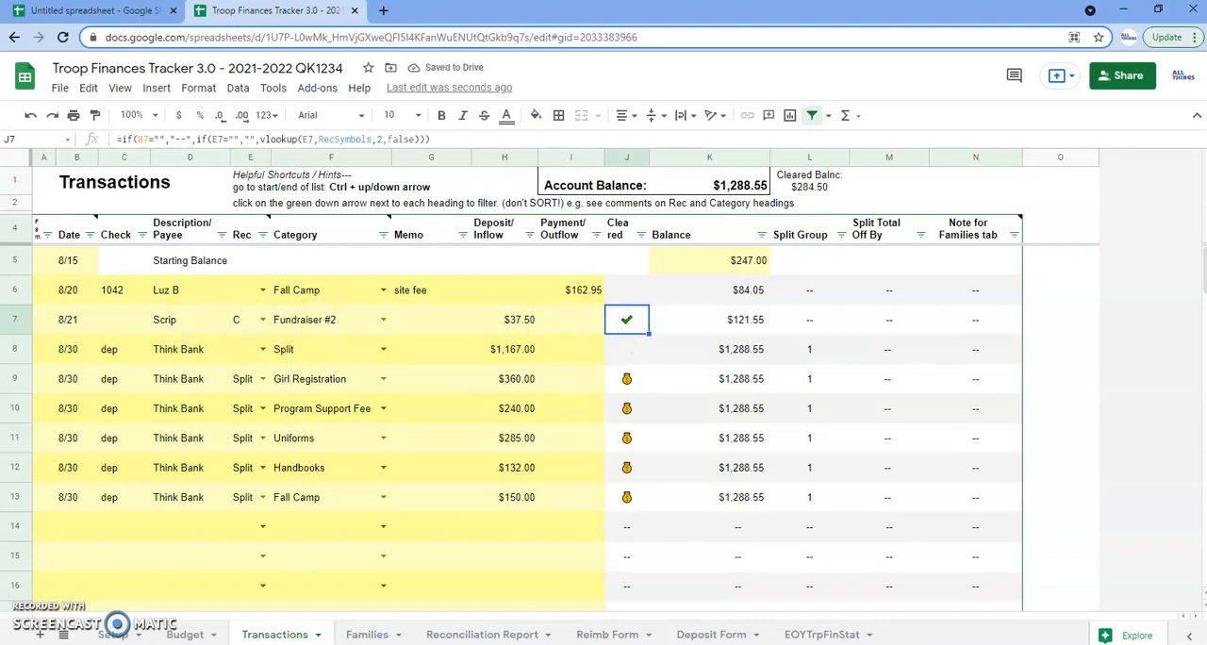
Look up the Reconciled and Cleared symbol legend on the Setup sheet, then check the cleared balance on the Transactions sheet
left_click(112, 634)
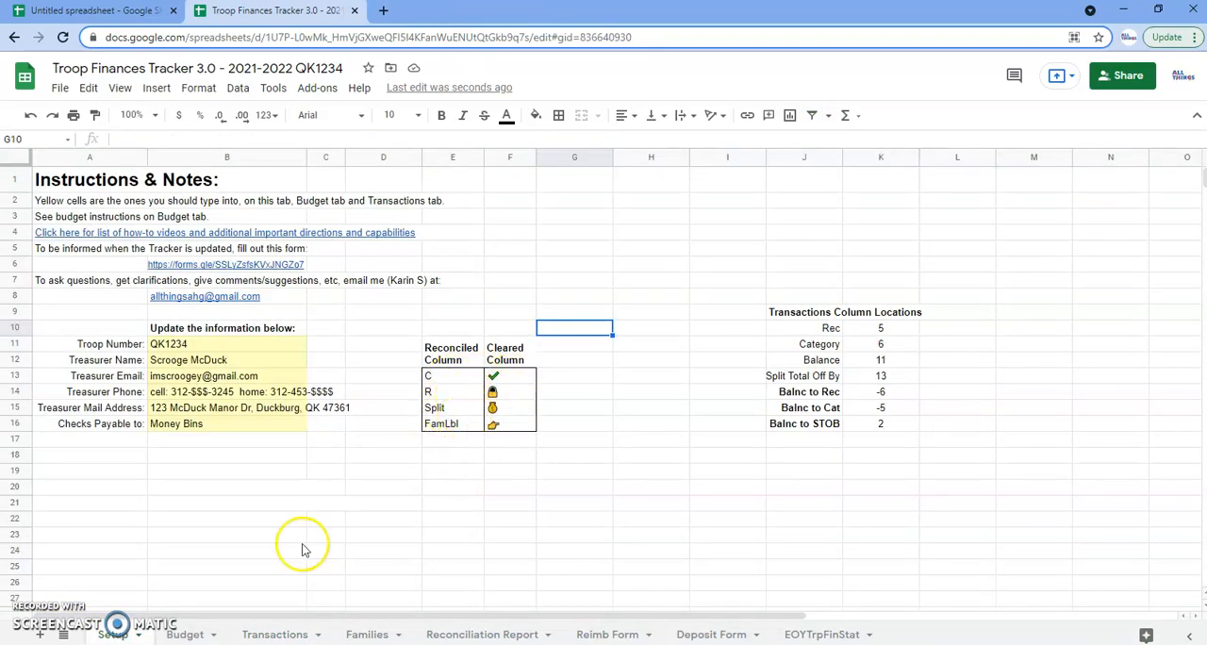
left_click(186, 636)
left_click(271, 635)
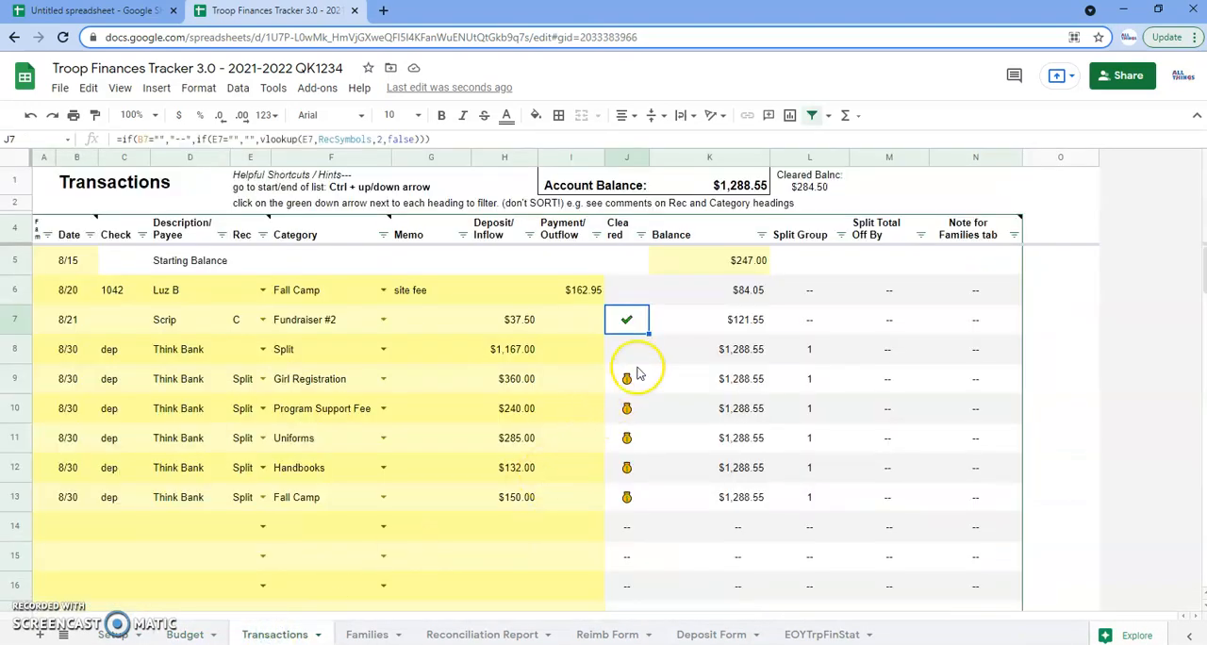
left_click(792, 189)
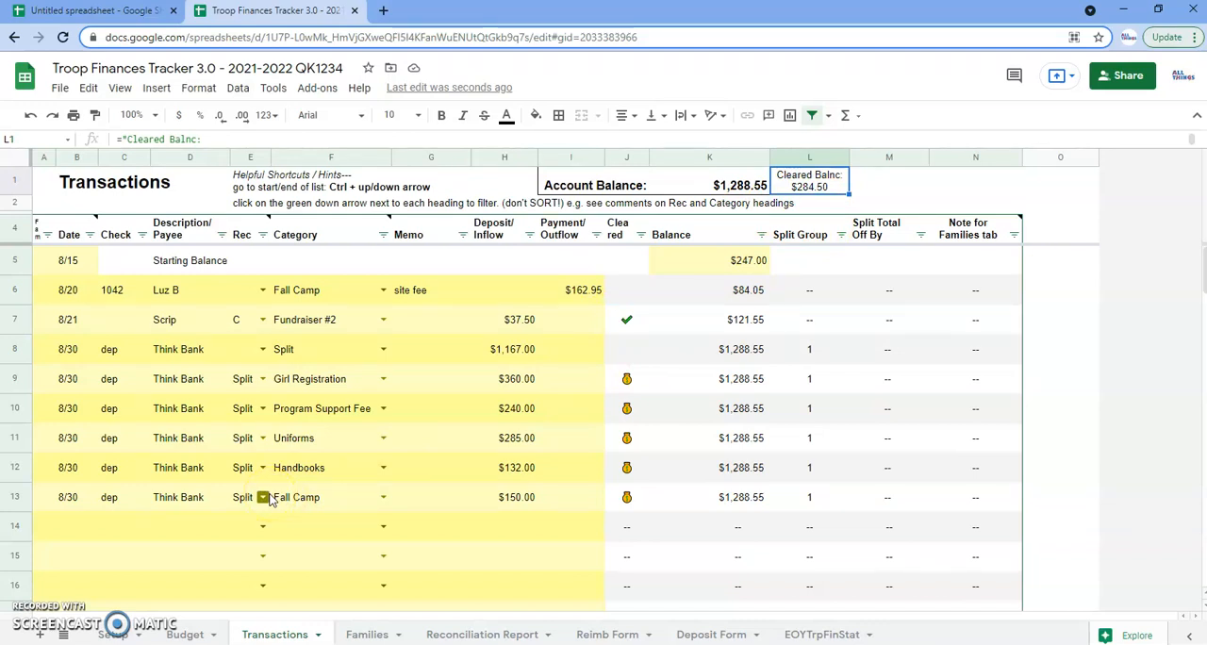
Jump between the start and end of the transaction list in the Date column and down the Check column
left_click(177, 444)
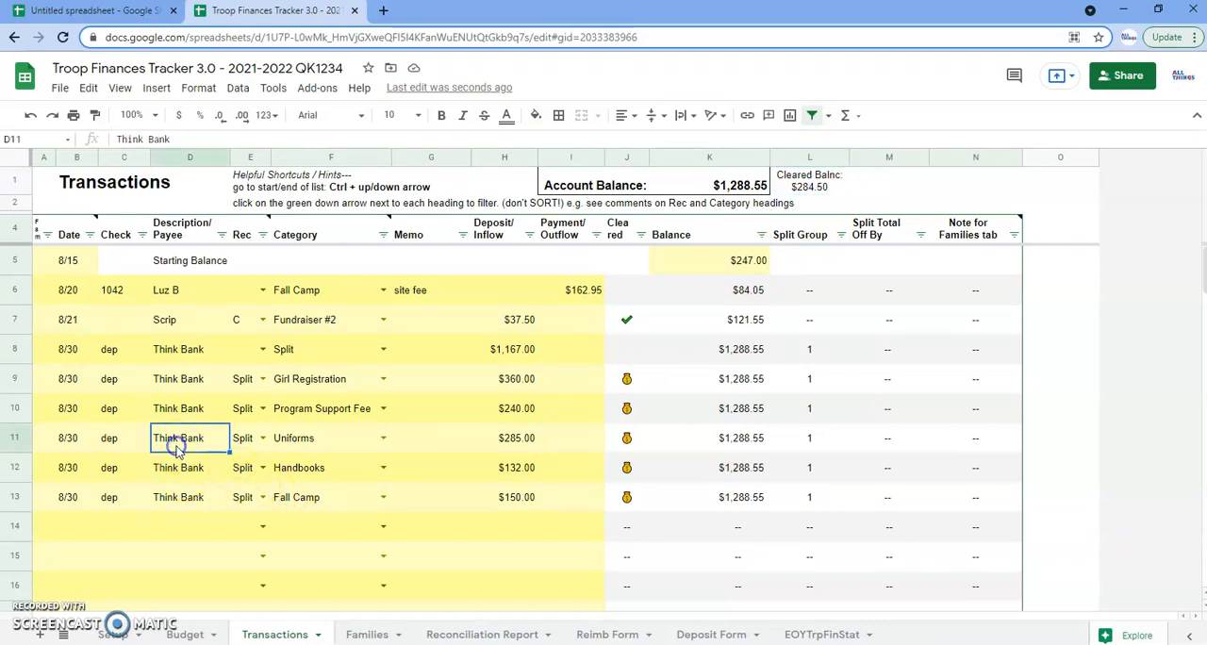
left_click(103, 371)
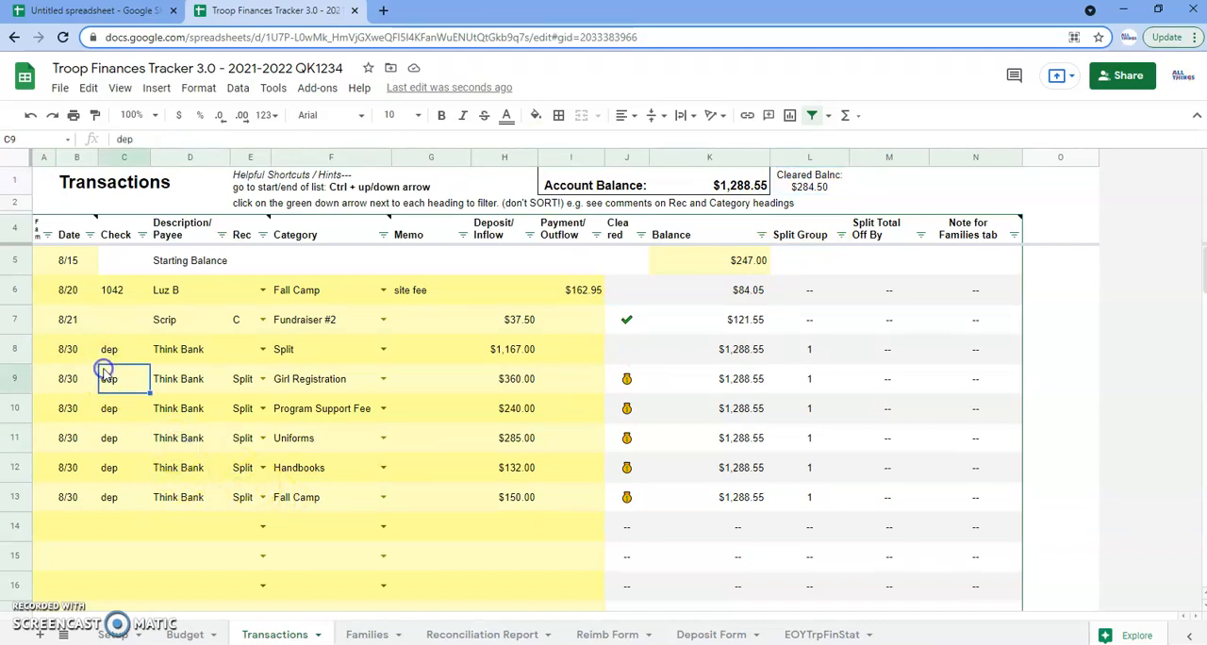
left_click(68, 326)
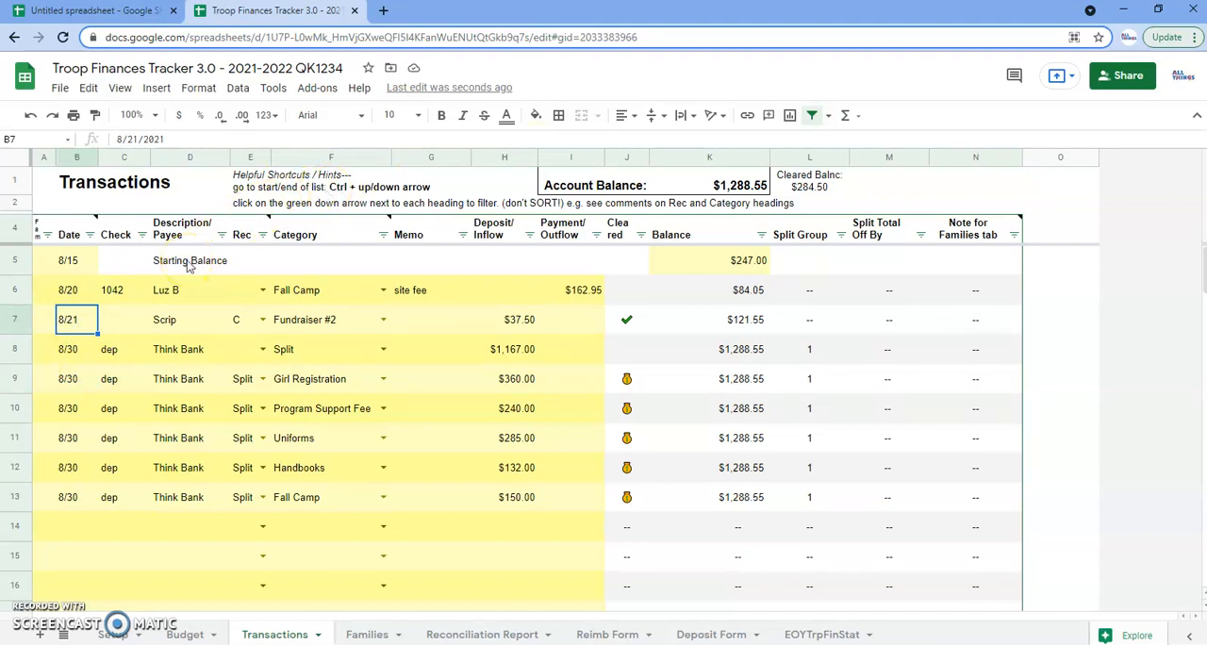
key("ctrl+Down")
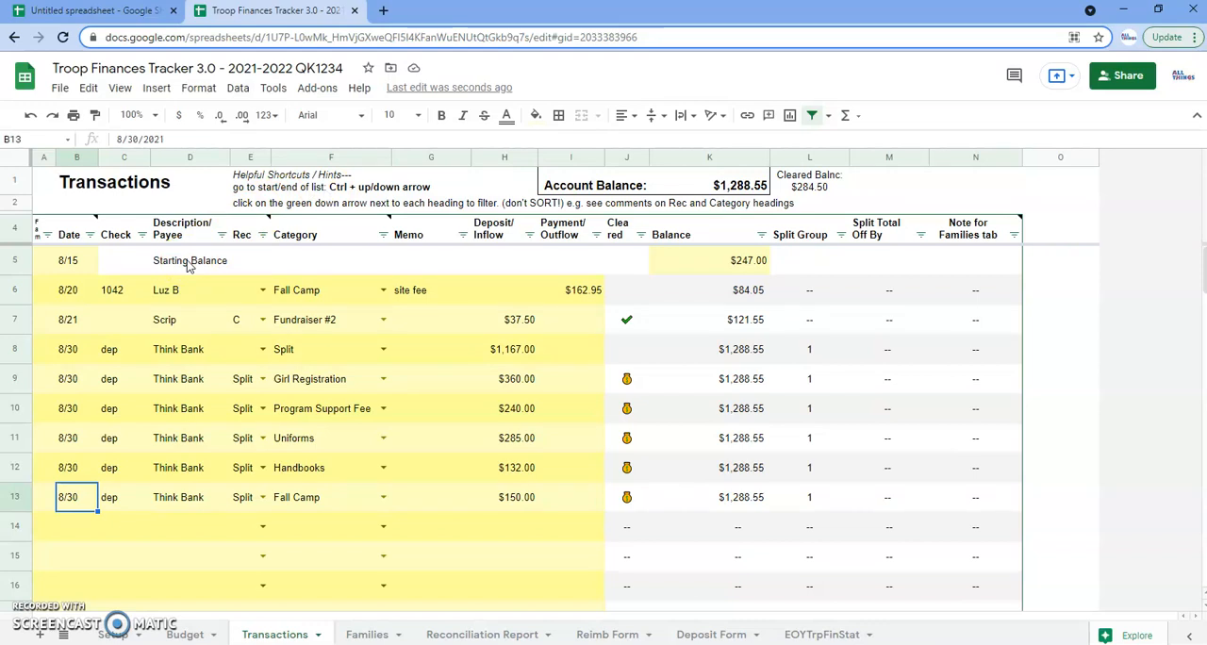
key("ctrl+Up")
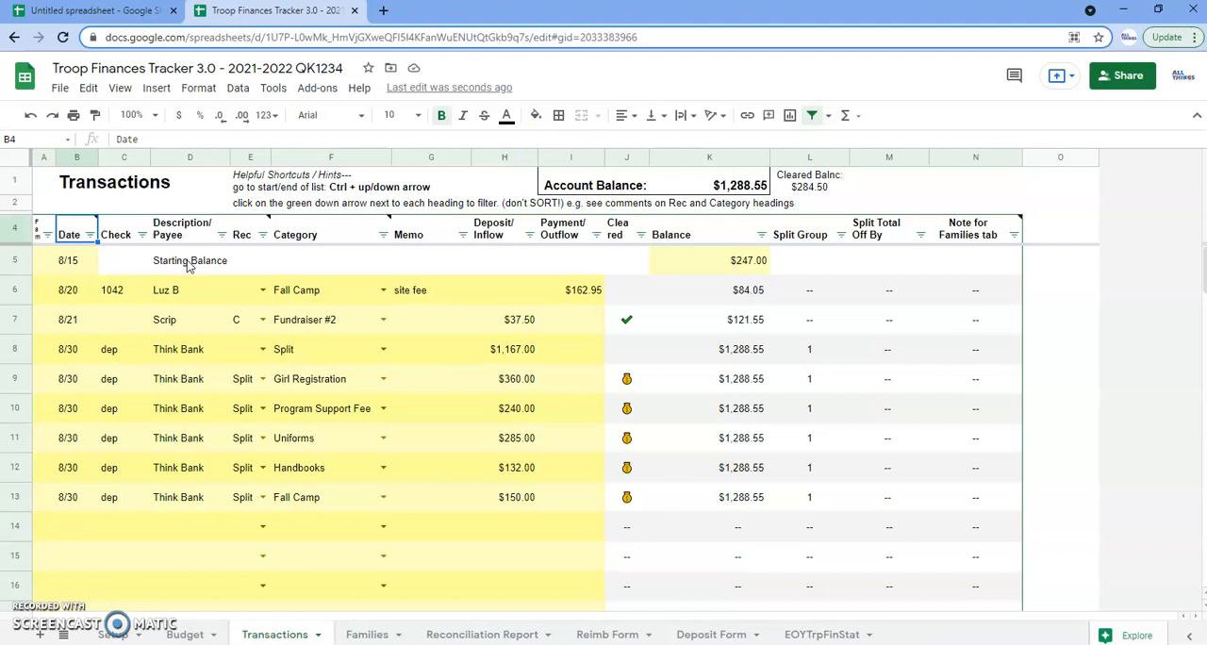
key("Right")
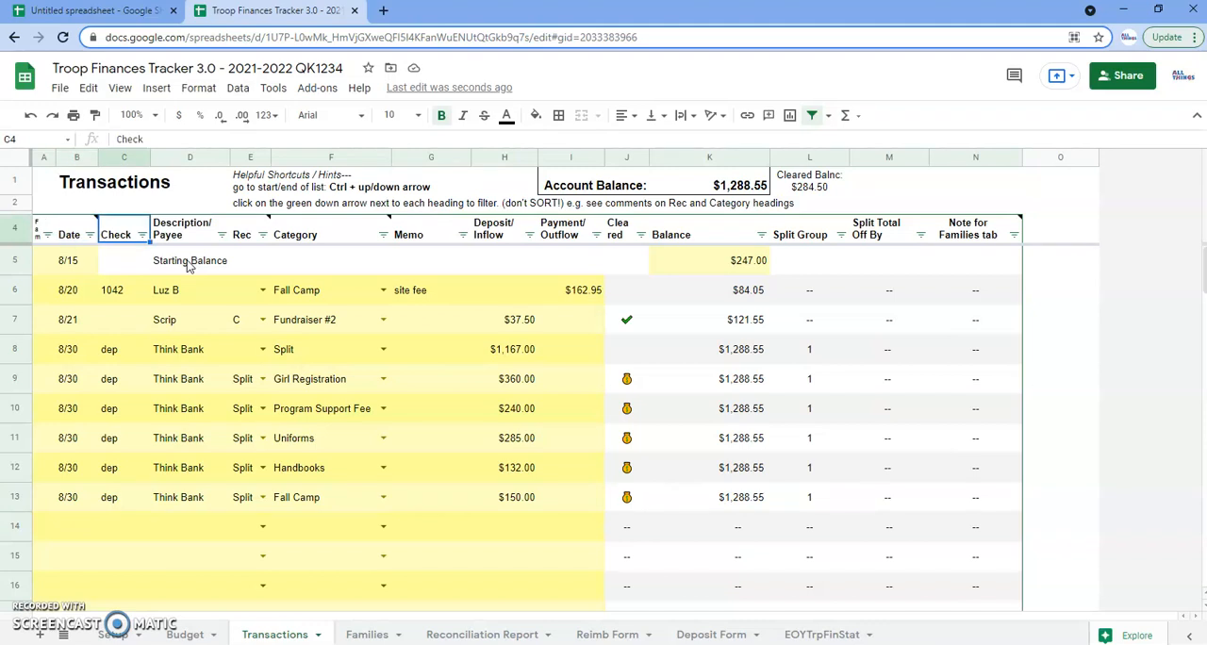
key("ctrl+Down")
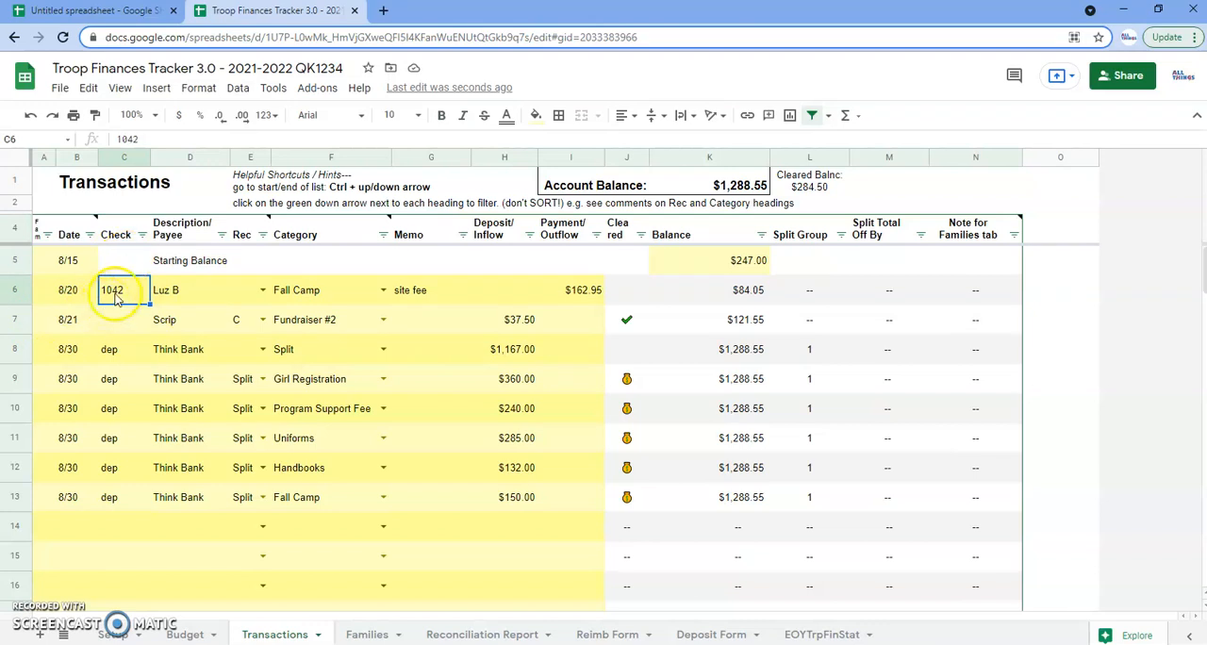
key("ctrl+Down")
key("ctrl+Down")
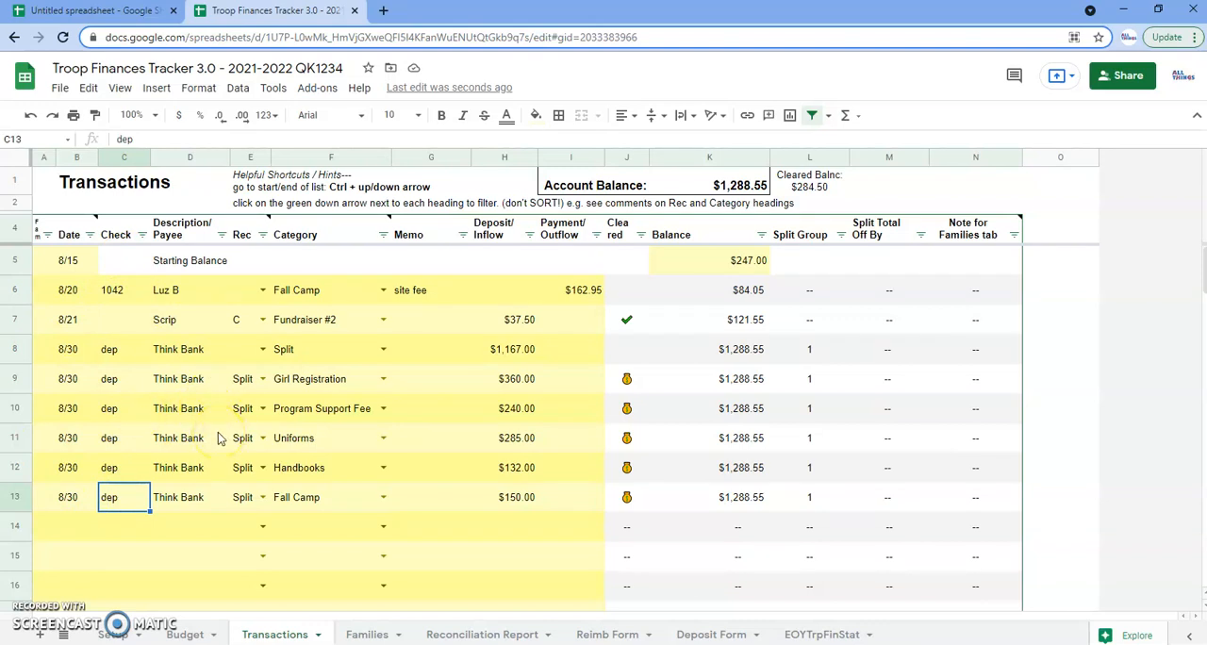
key("Left")
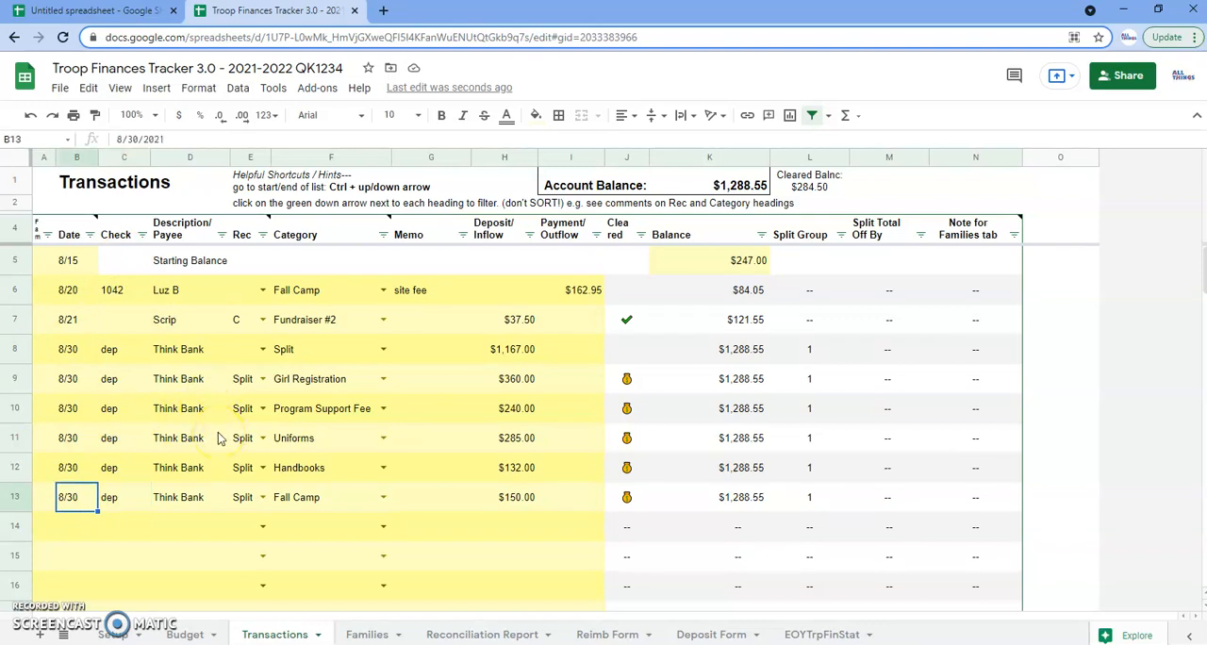
Start a new transaction in row 14 with today's date (9/3), check number 1043 and the payee's name
key("Down")
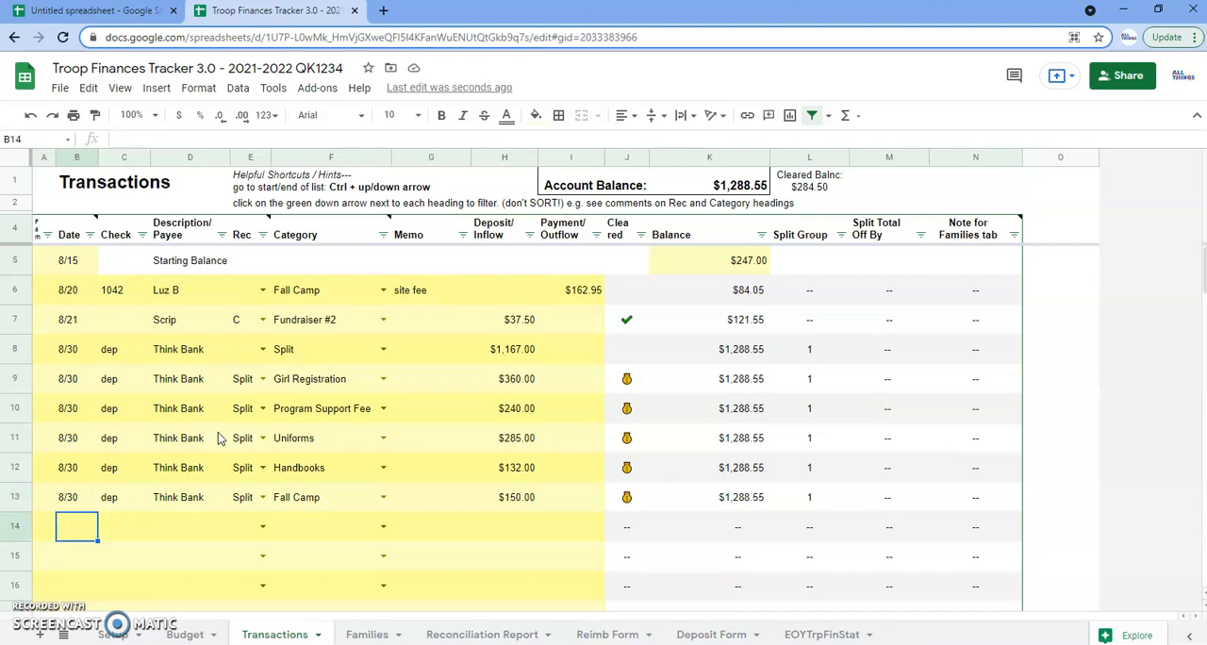
mouse_move(79, 230)
key("ctrl+semicolon")
key("Tab")
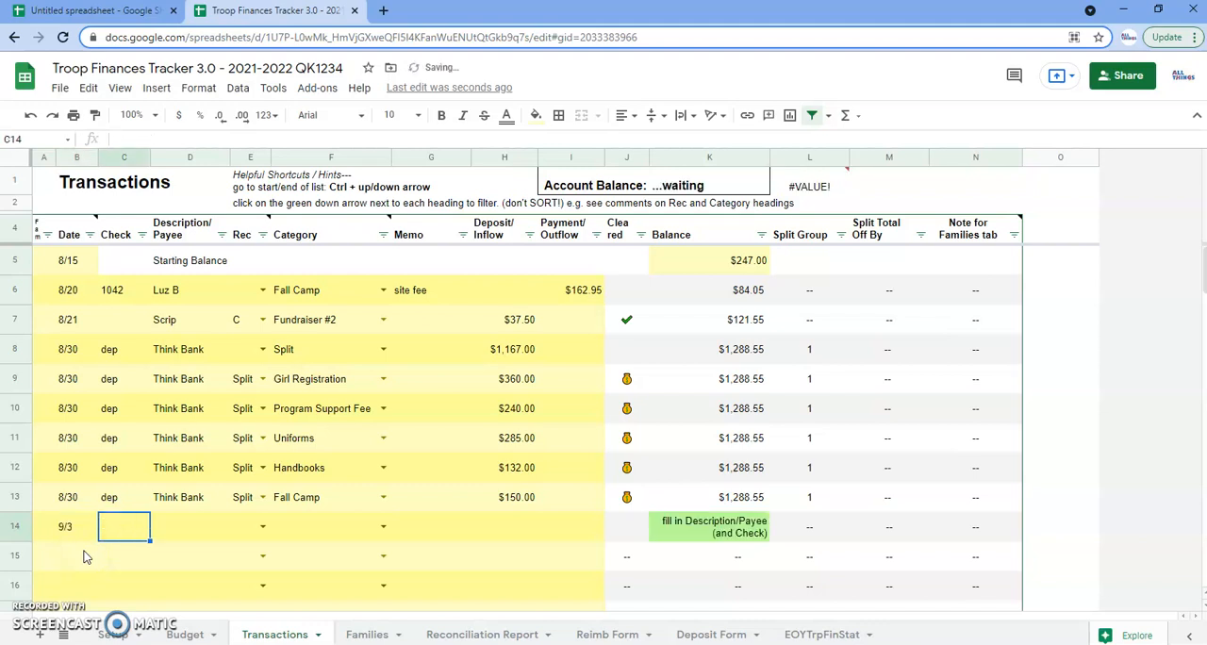
type("1043")
key("Tab")
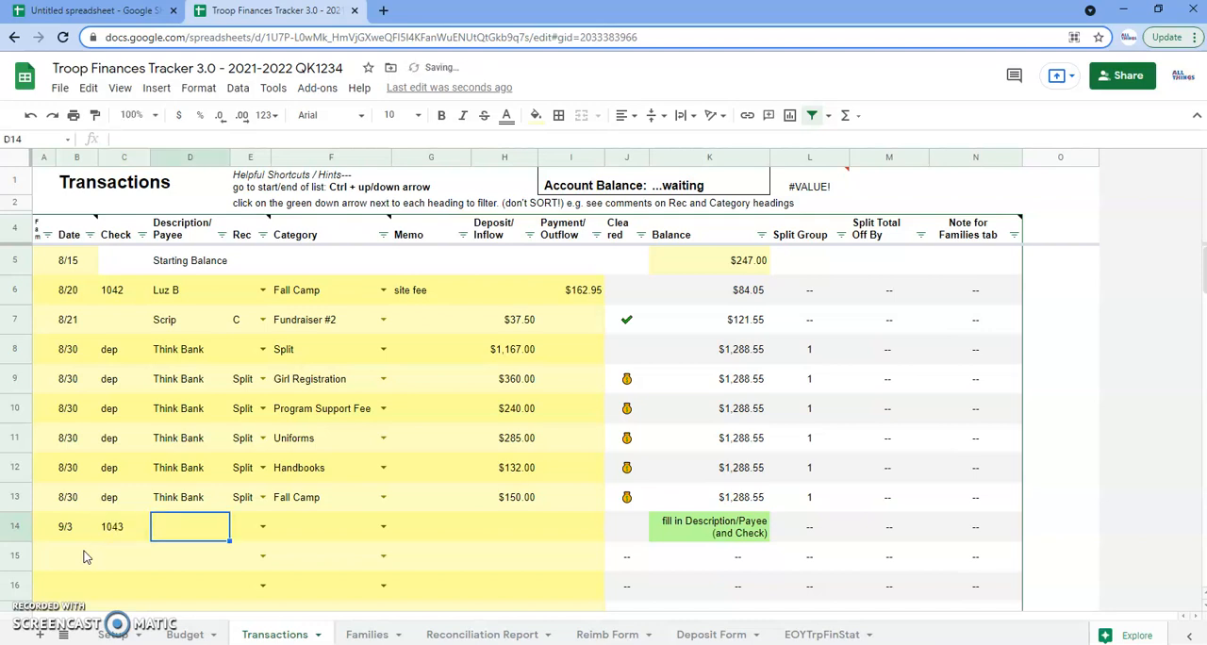
type("Sue")
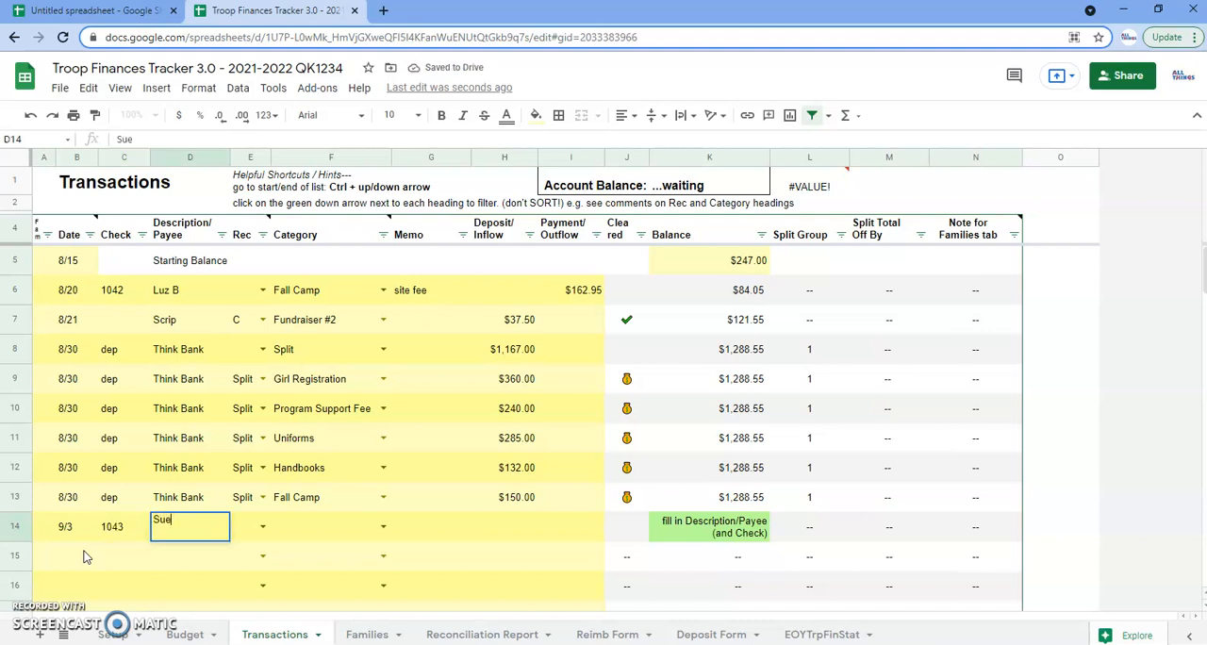
Set the row 14 transaction's category to Unit supplies - TH and its Payment/Outflow to 12.47
key("Tab")
key("Tab")
type("TH")
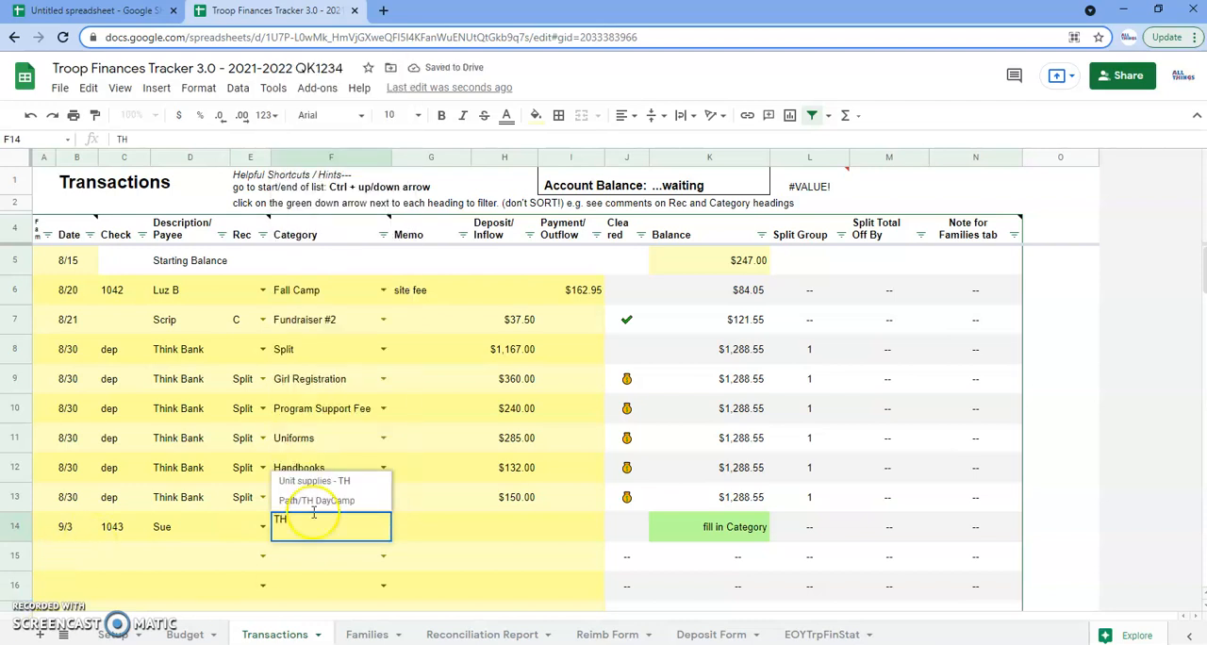
left_click(316, 481)
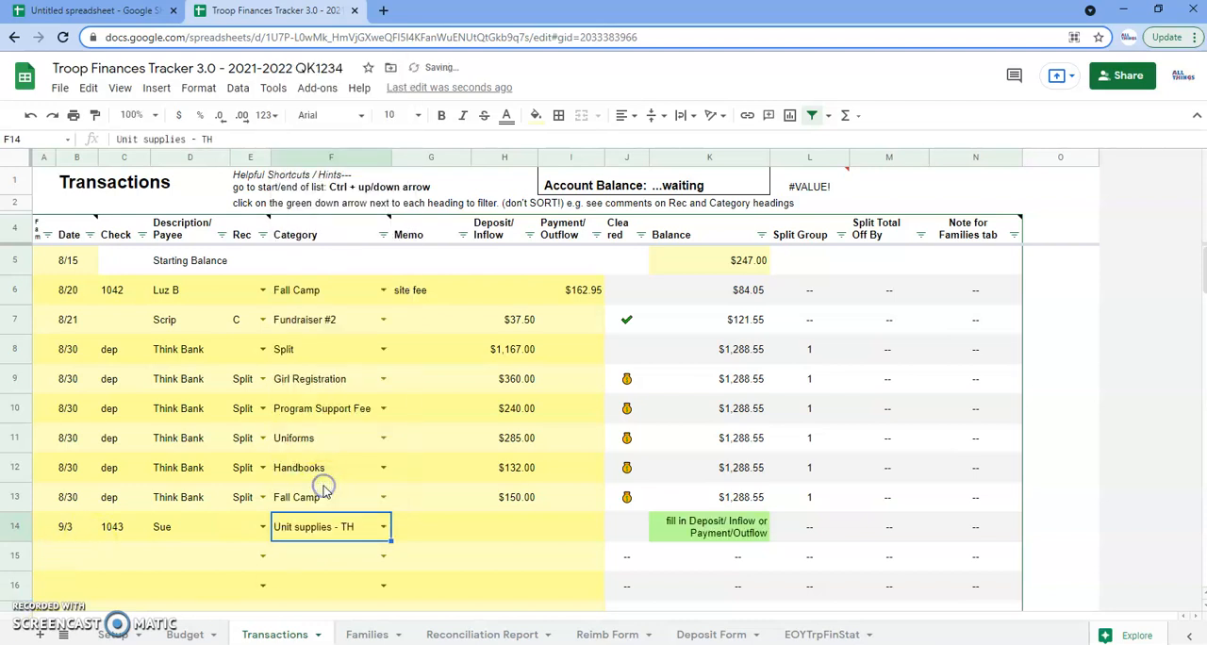
left_click(569, 530)
type("12.47")
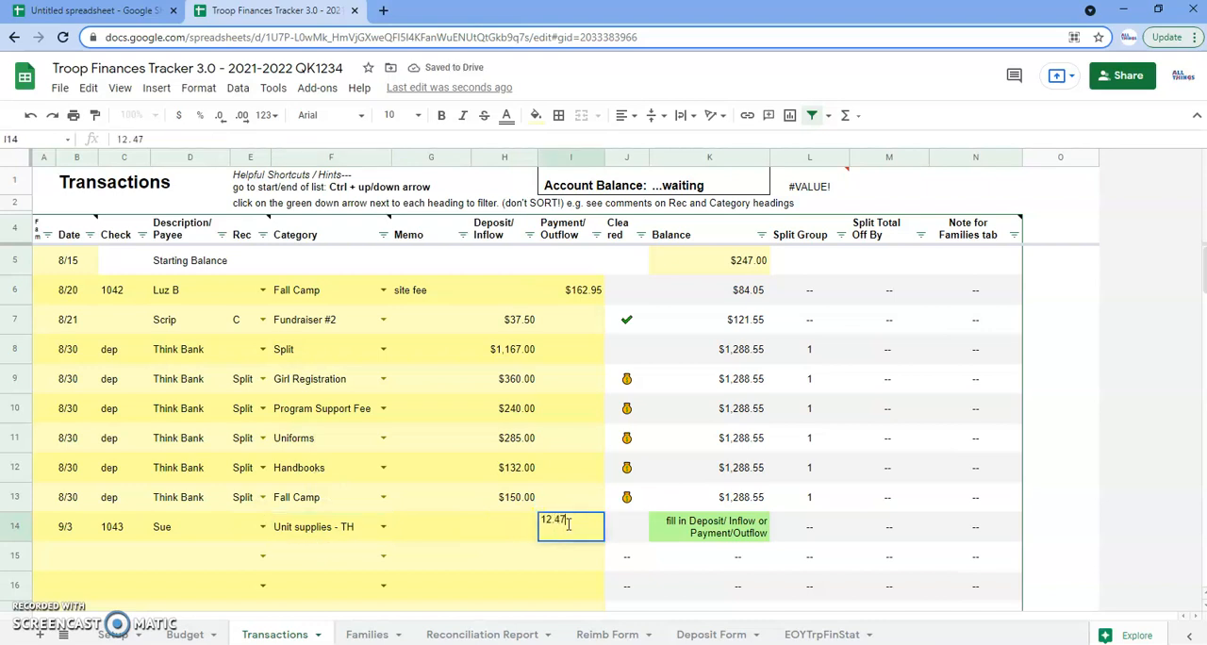
key("Return")
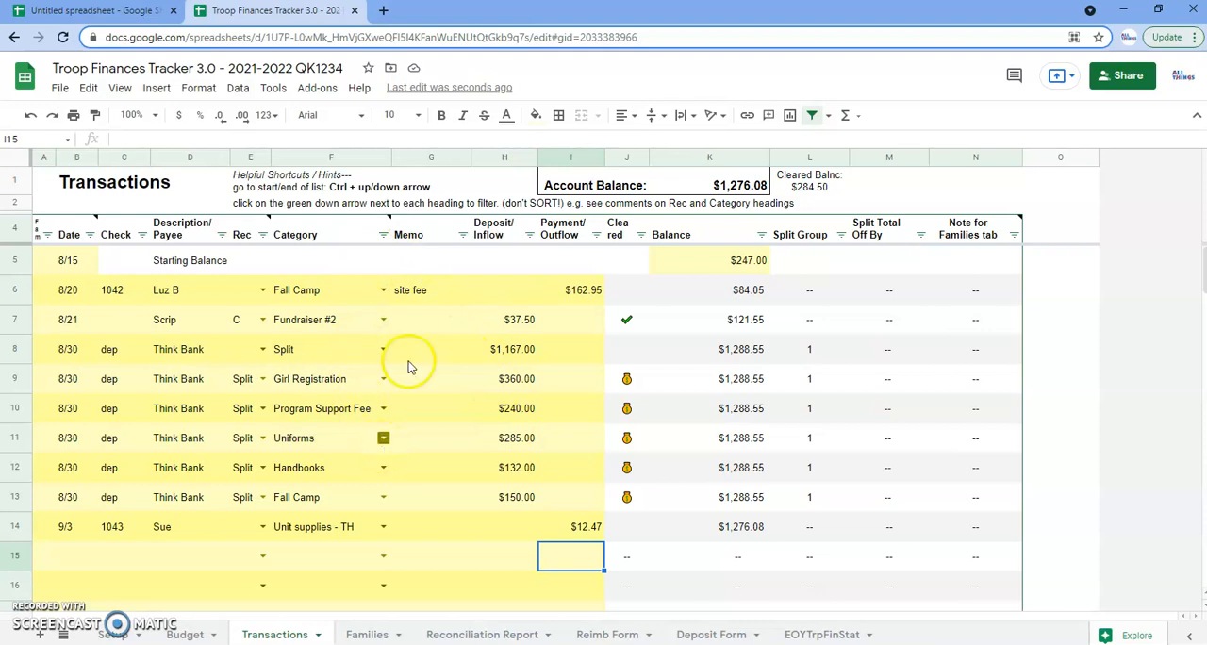
Filter the Category column to list only Fall Camp transactions
mouse_move(383, 237)
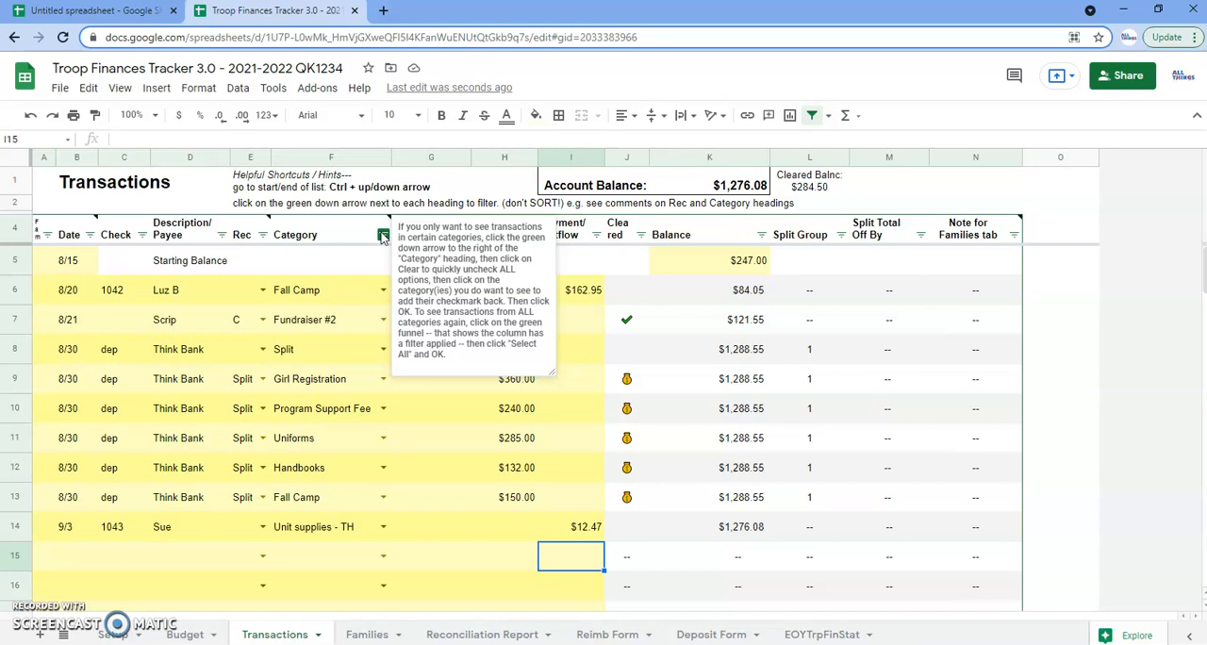
left_click(318, 410)
left_click(384, 238)
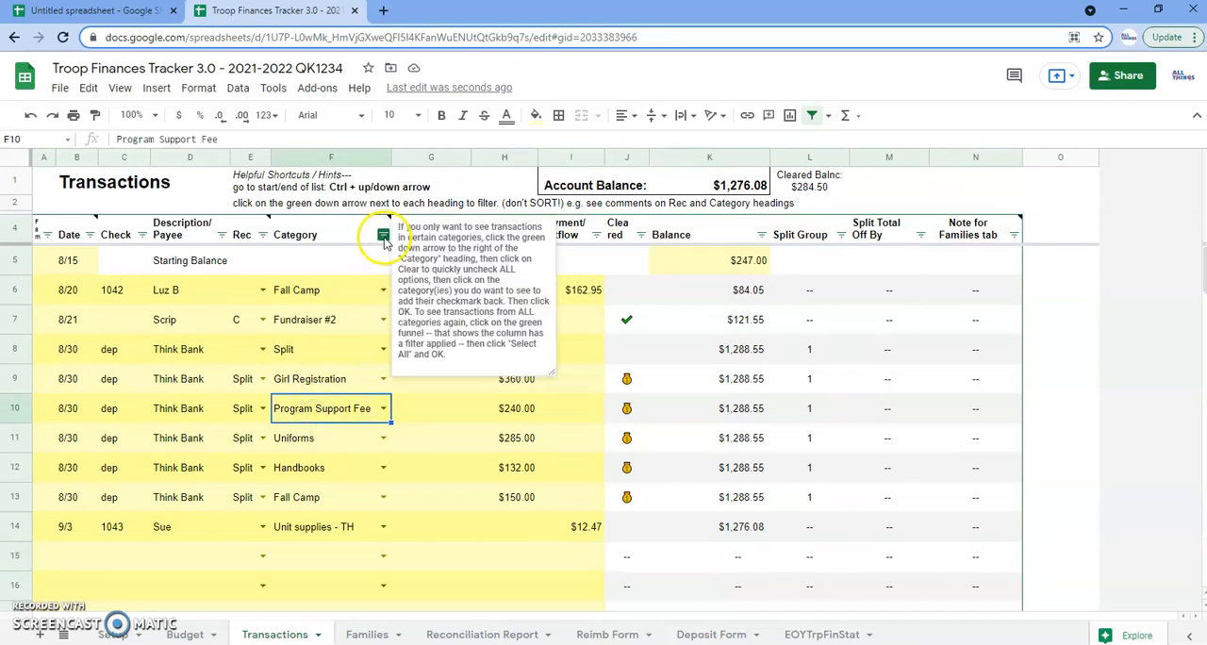
left_click(384, 238)
left_click(236, 424)
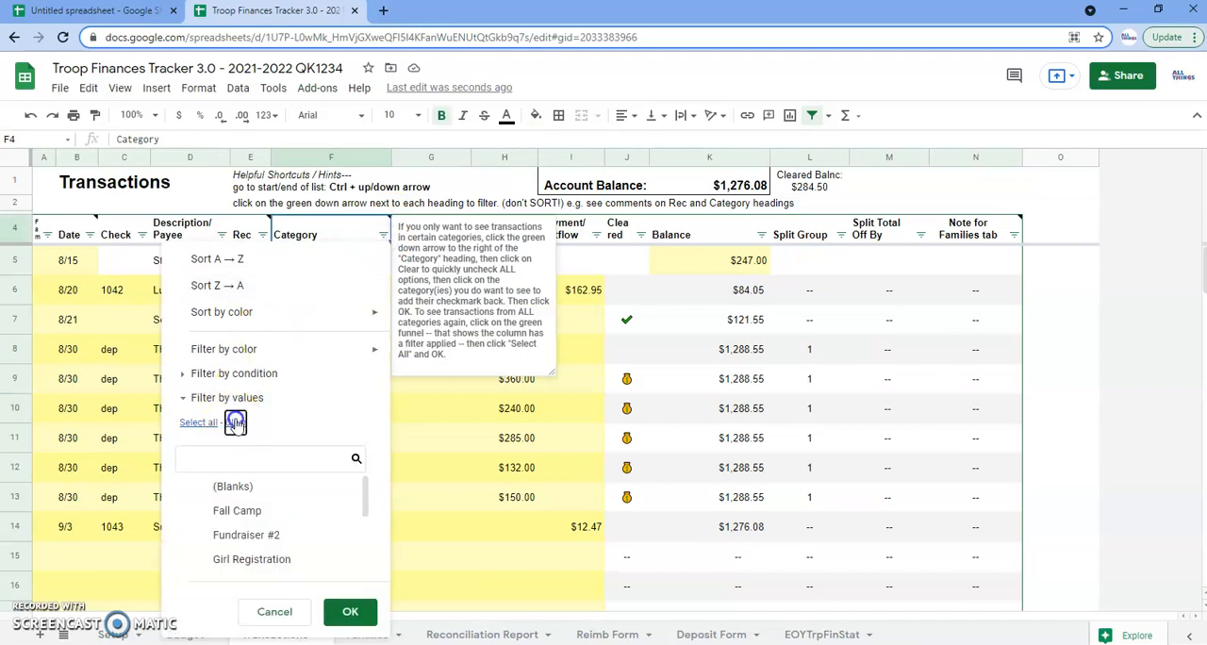
left_click(211, 514)
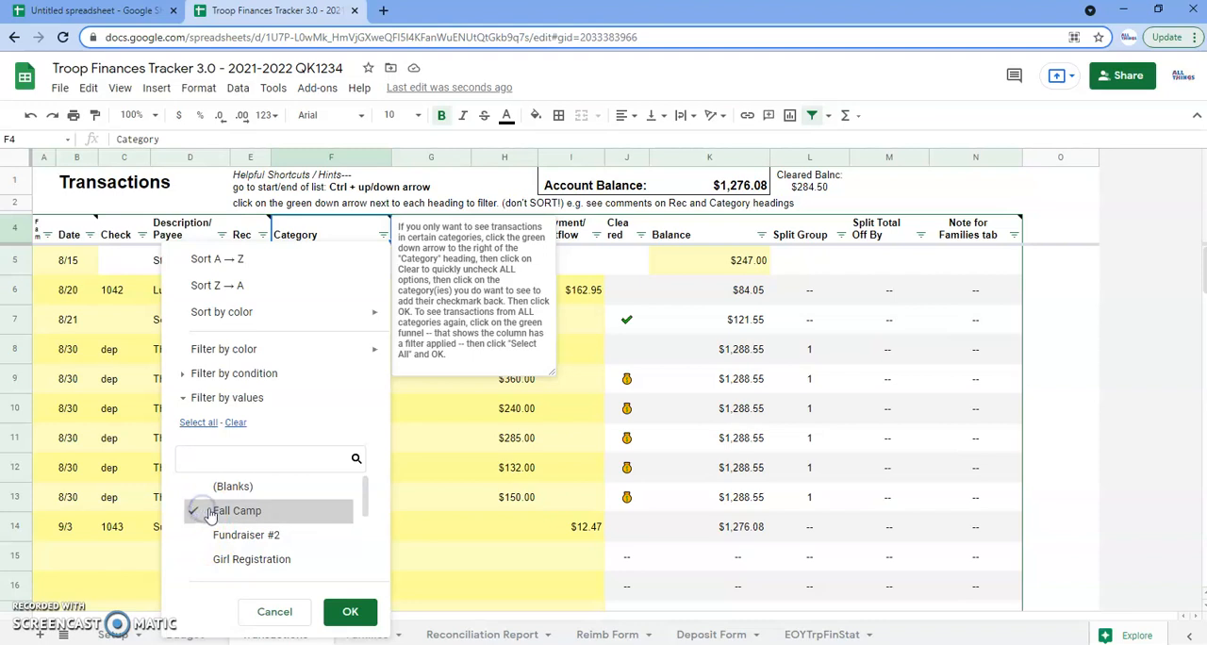
left_click(349, 613)
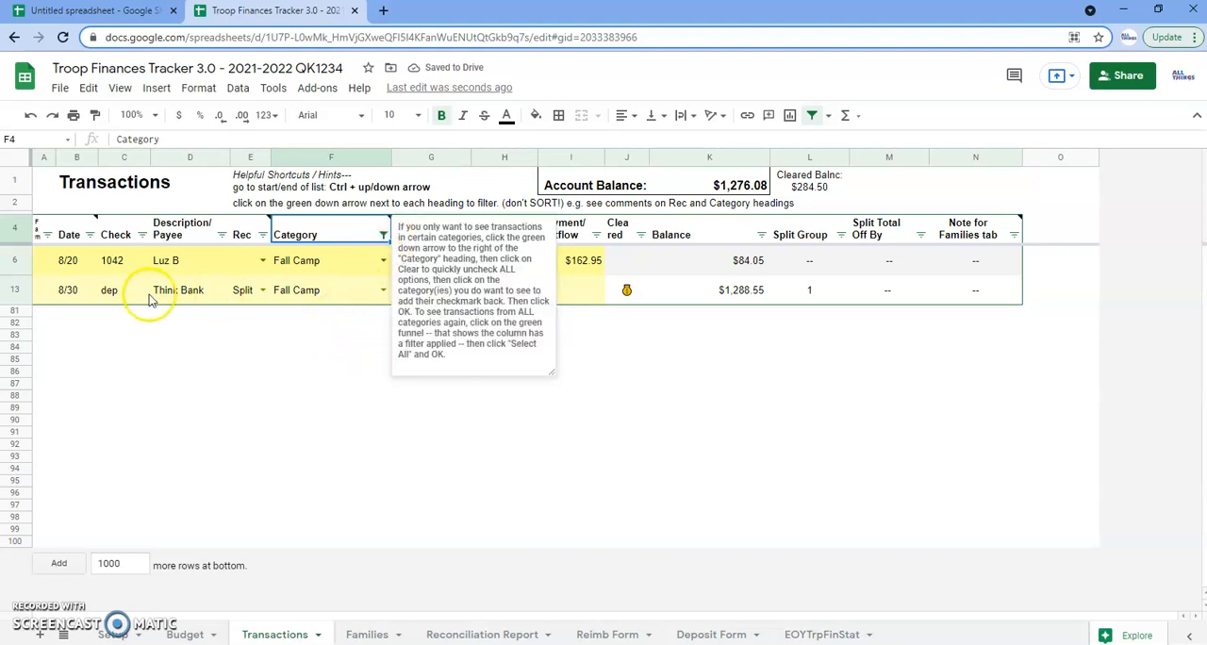
left_click(166, 337)
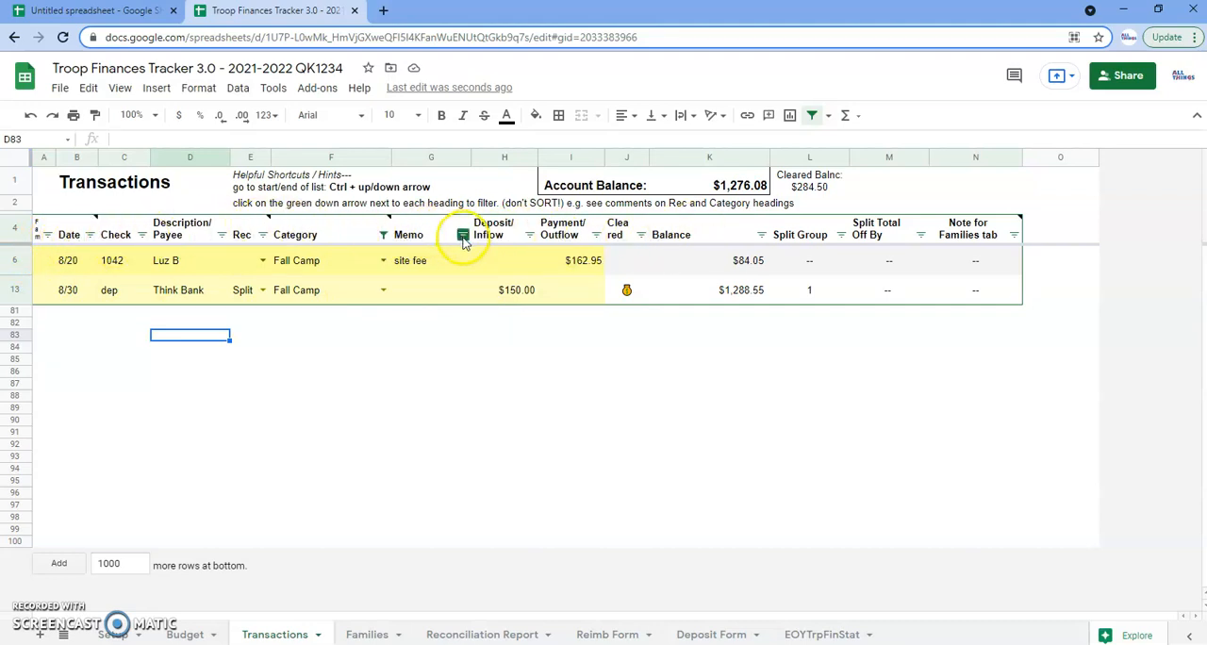
Reopen the Category filter, clear its selected values and search them for Uni
left_click(383, 236)
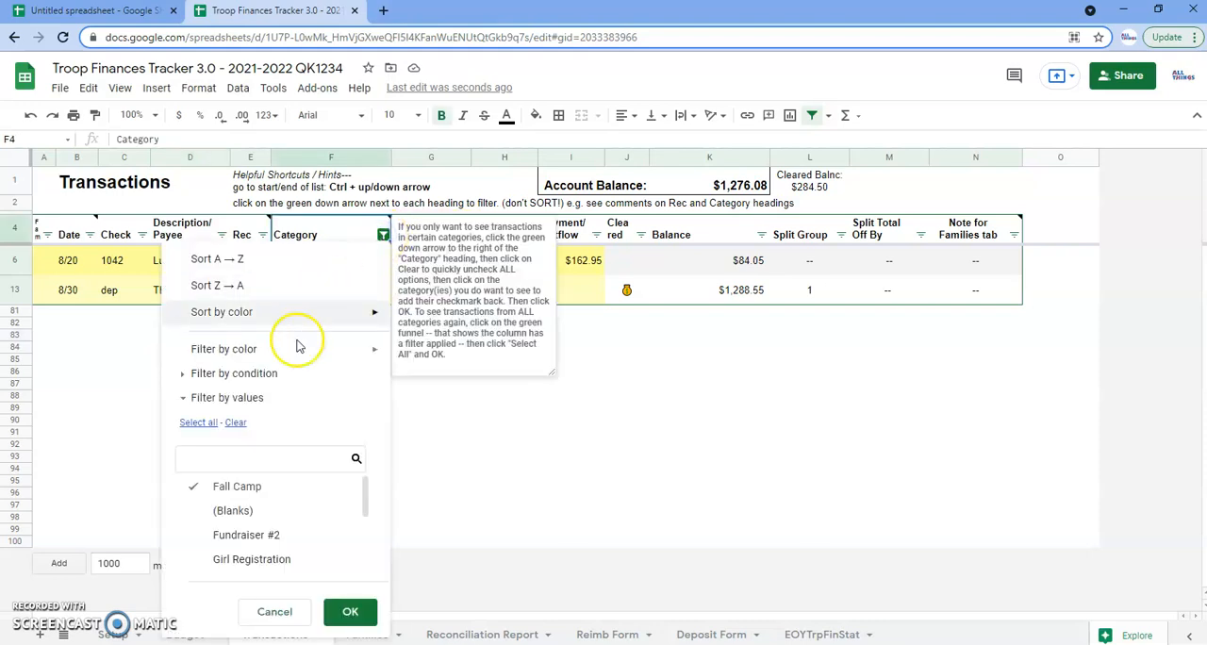
left_click(189, 424)
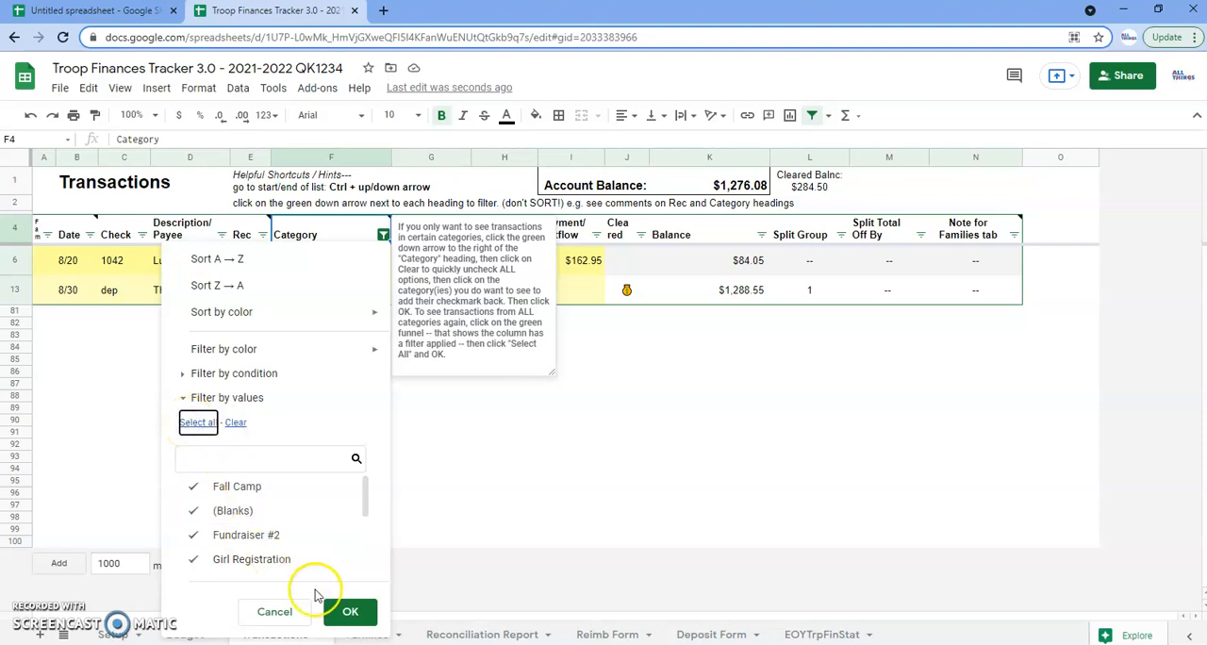
scroll(287, 499, "down", 1)
scroll(287, 516, "down", 1)
left_click(235, 422)
left_click(220, 455)
type("Uni")
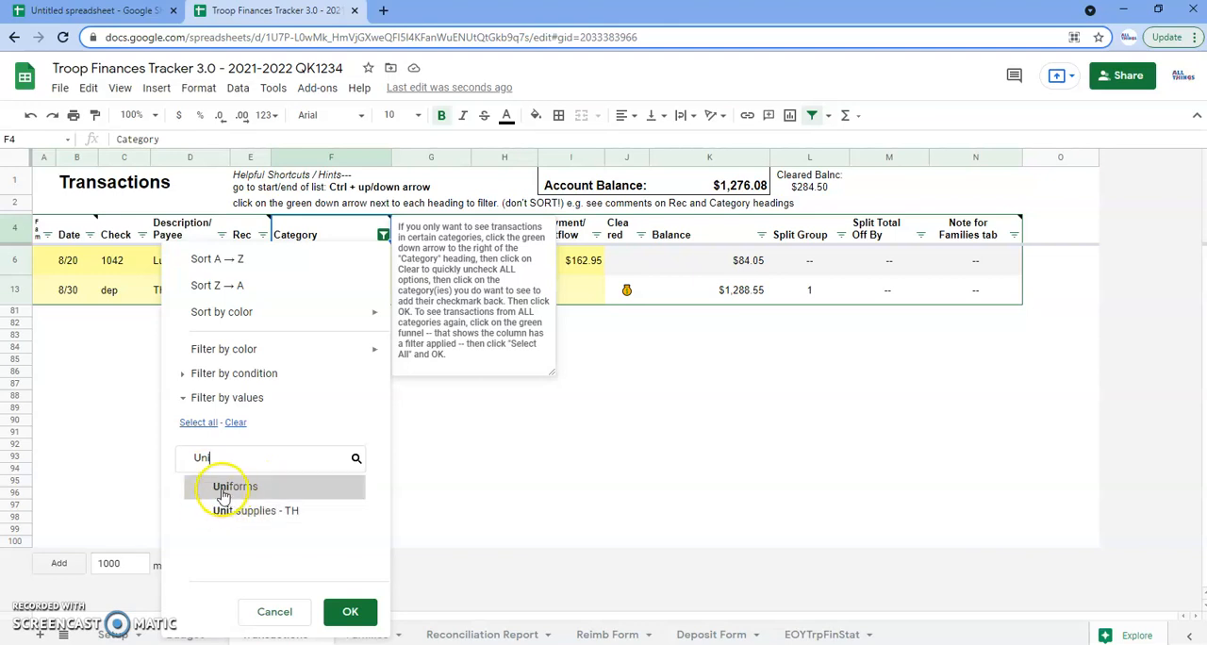
Empty the filter's value search, select all categories again and apply the filter
left_click(198, 422)
double_click(191, 461)
key("BackSpace")
left_click(198, 422)
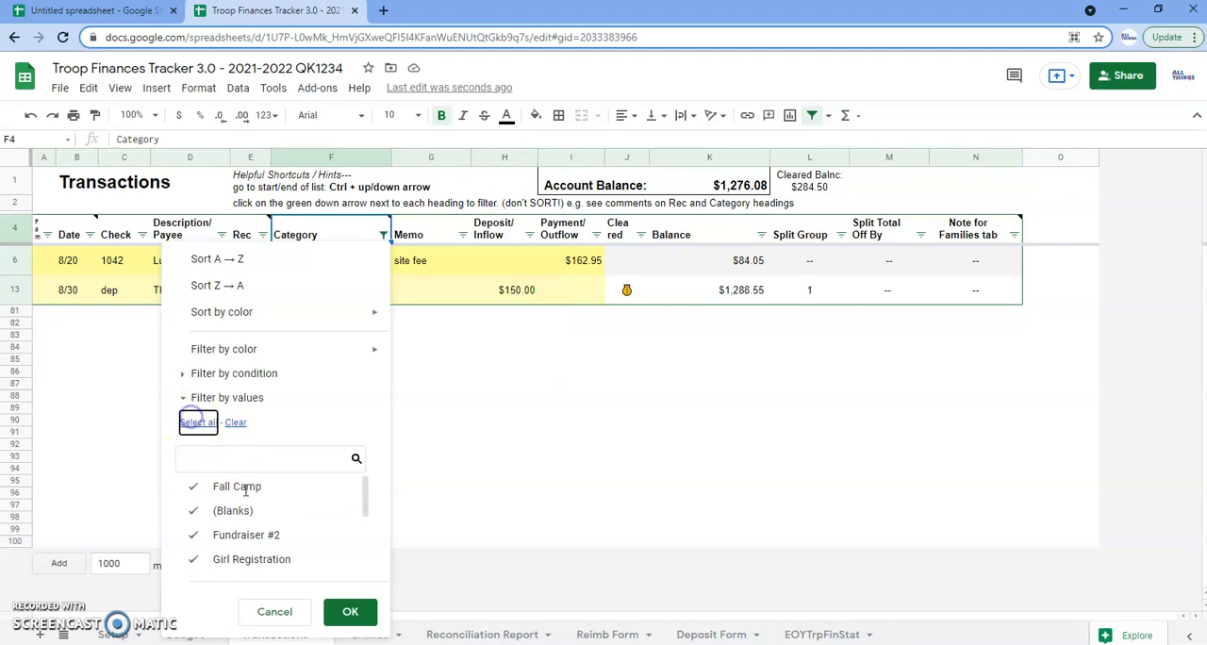
left_click(348, 611)
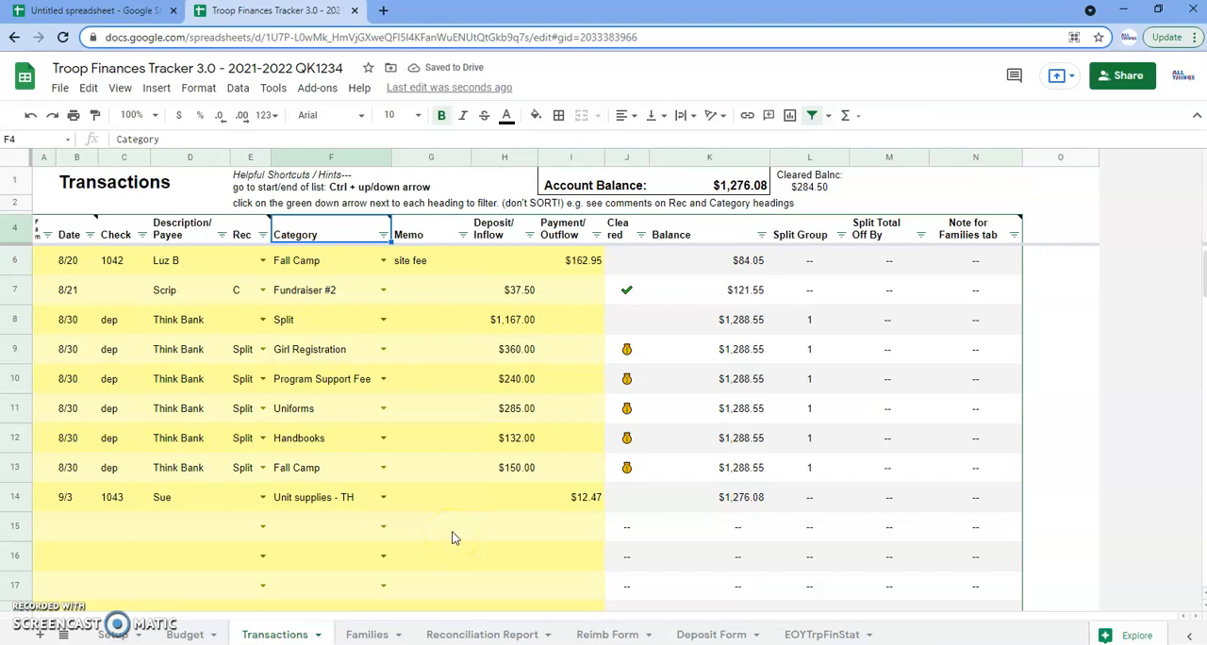
On the Reconciliation Report sheet, enter the statement starting date 8/1/21, ending date 8/31/21 and ending balance 1451.50
left_click(472, 635)
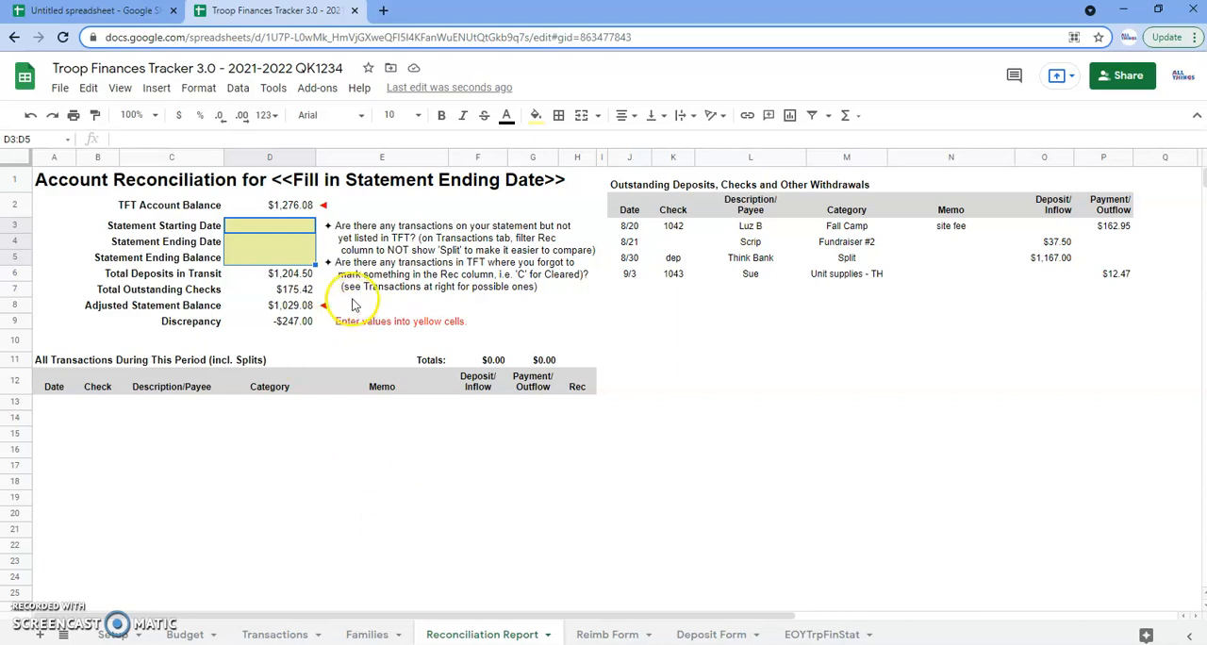
left_click(272, 228)
type("8/1/21")
key("Return")
type("8/31/21")
key("Return")
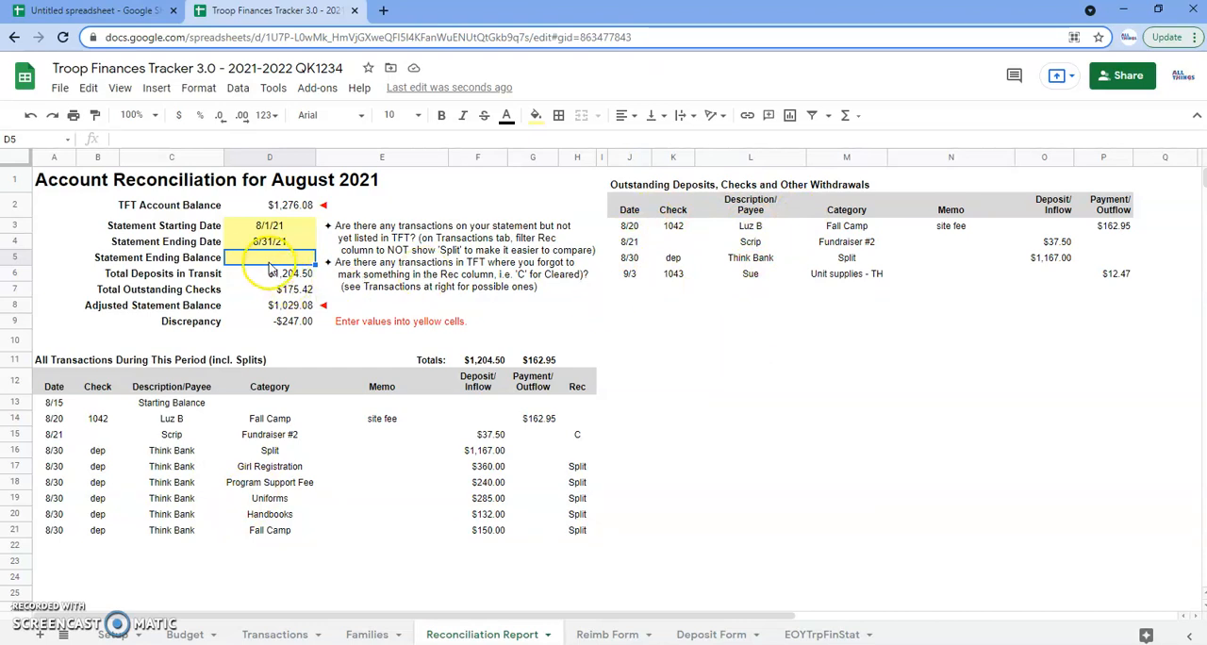
type("1451.50")
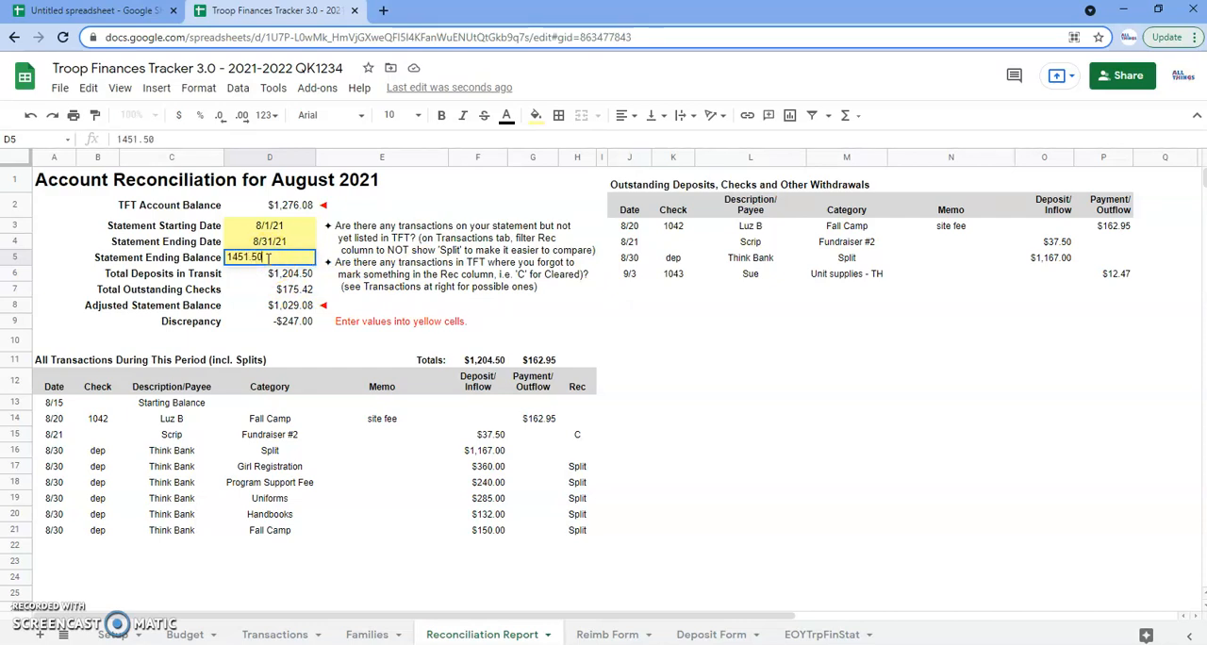
key("Return")
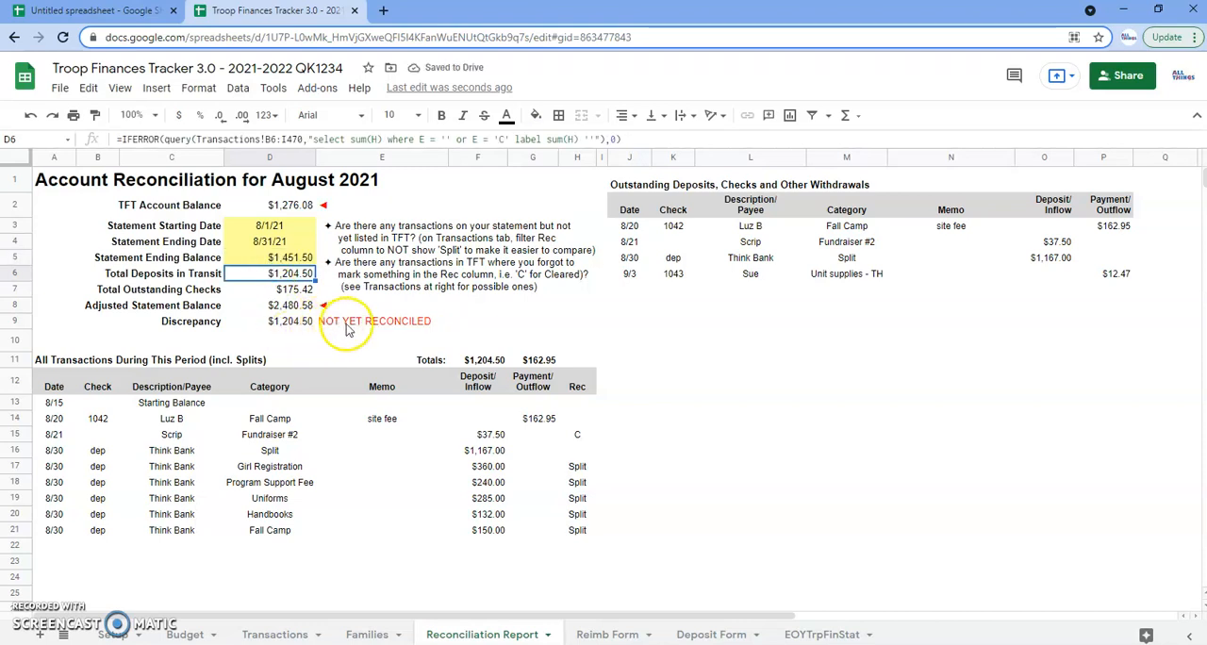
left_click(419, 262)
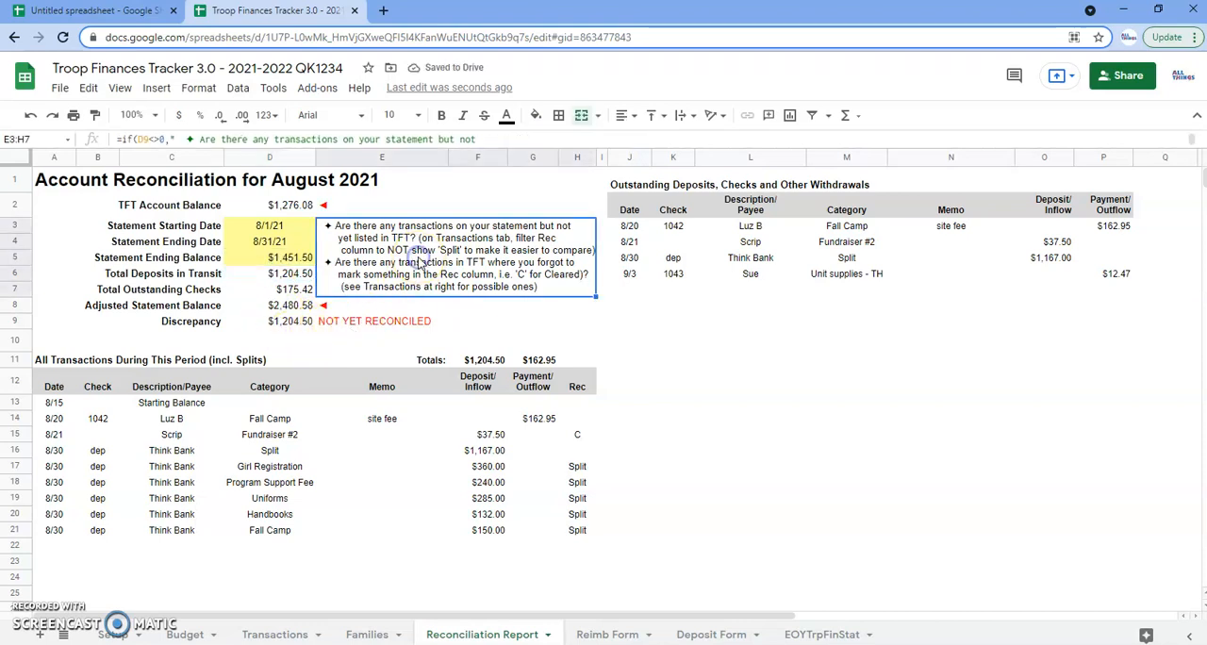
left_click(427, 269)
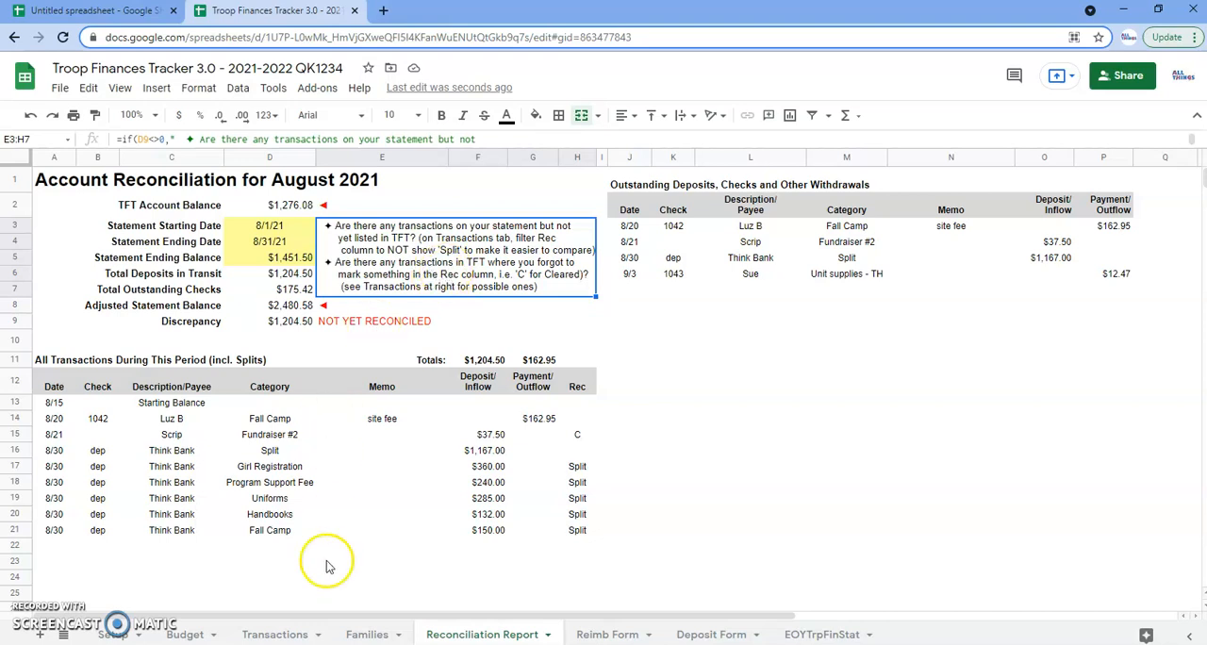
Filter the Rec column on the Transactions sheet to hide the Split rows
left_click(276, 635)
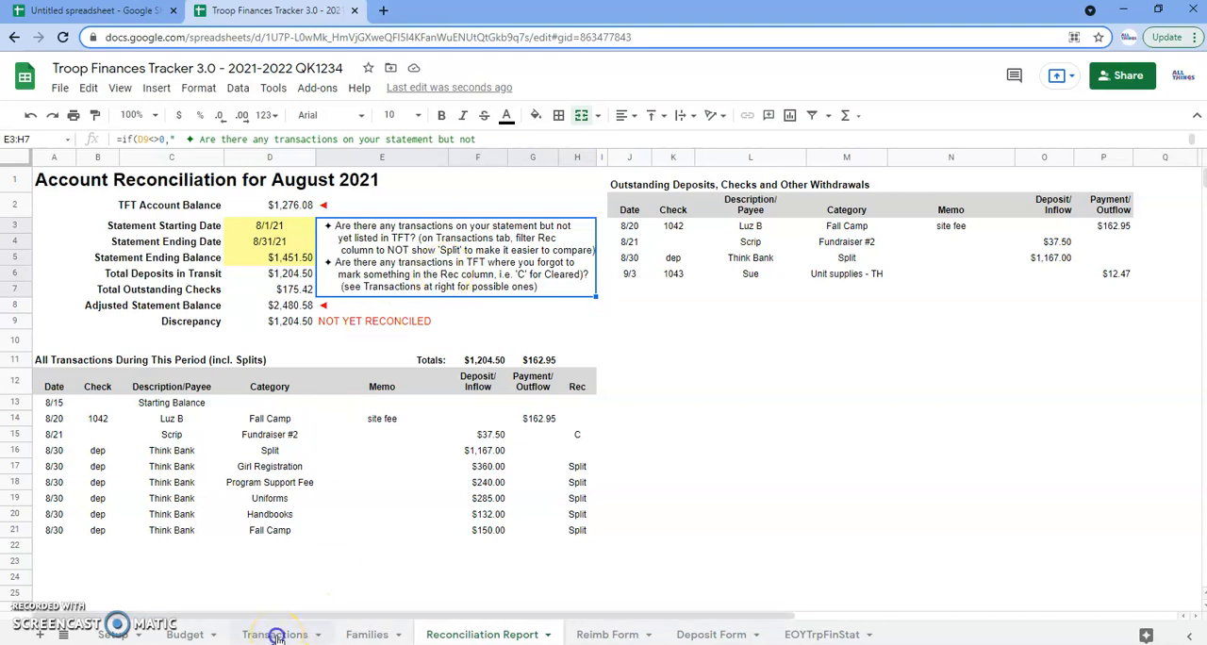
scroll(323, 371, "up", 1)
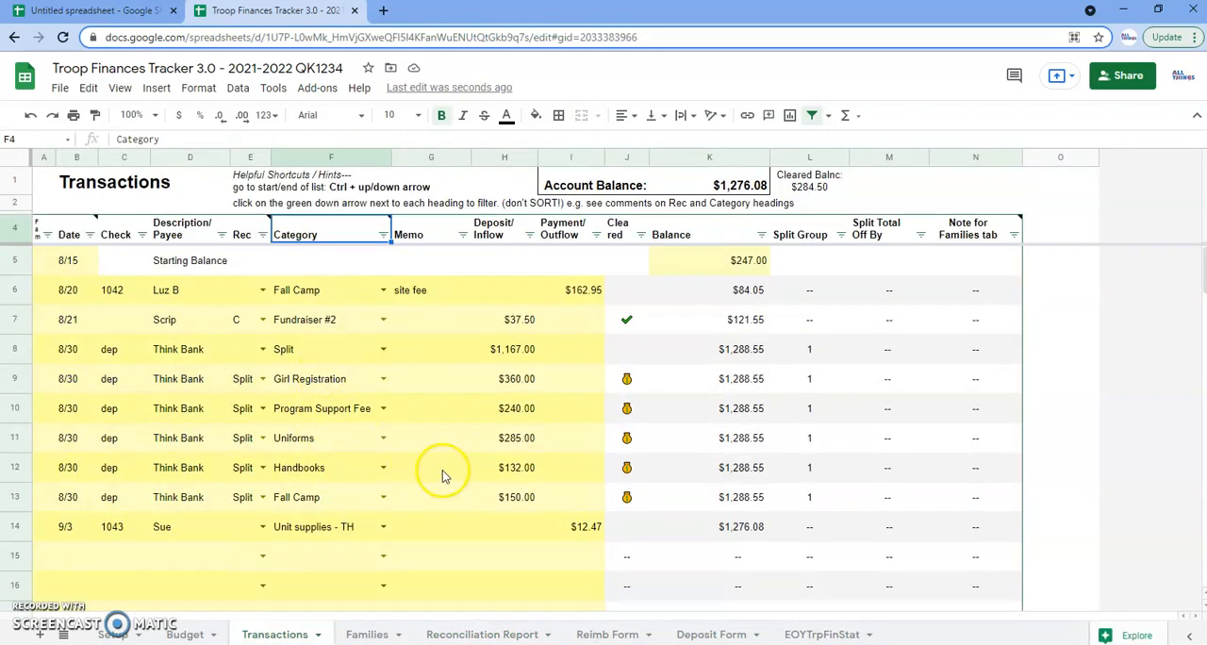
mouse_move(247, 231)
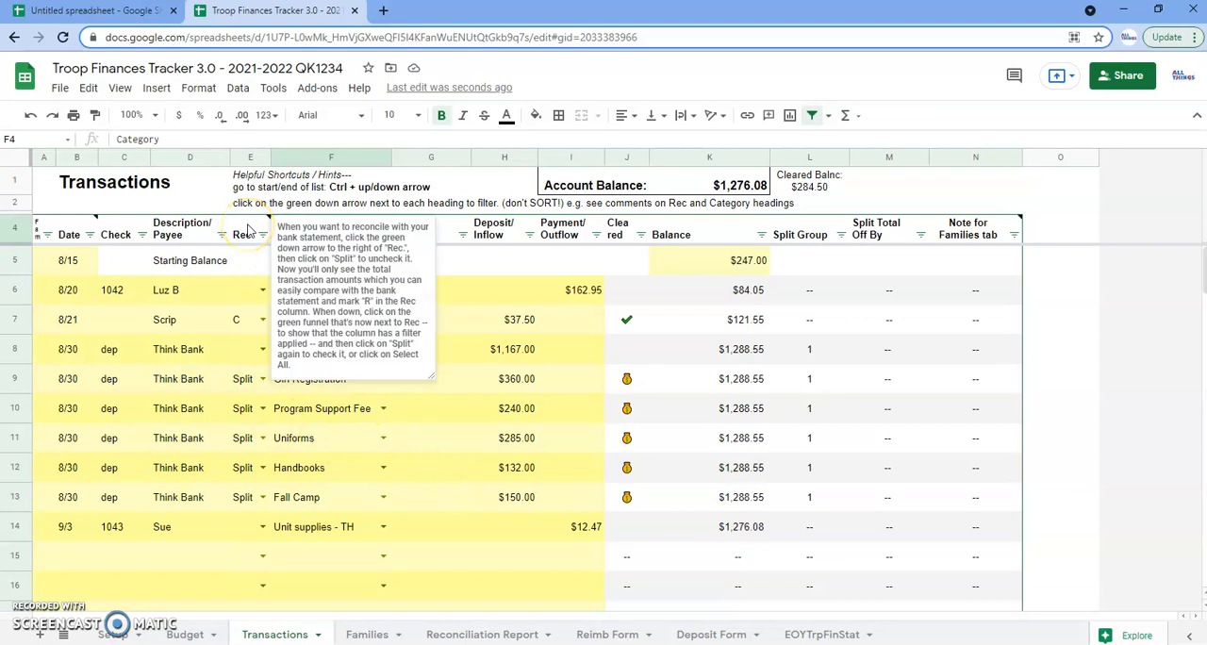
left_click(261, 235)
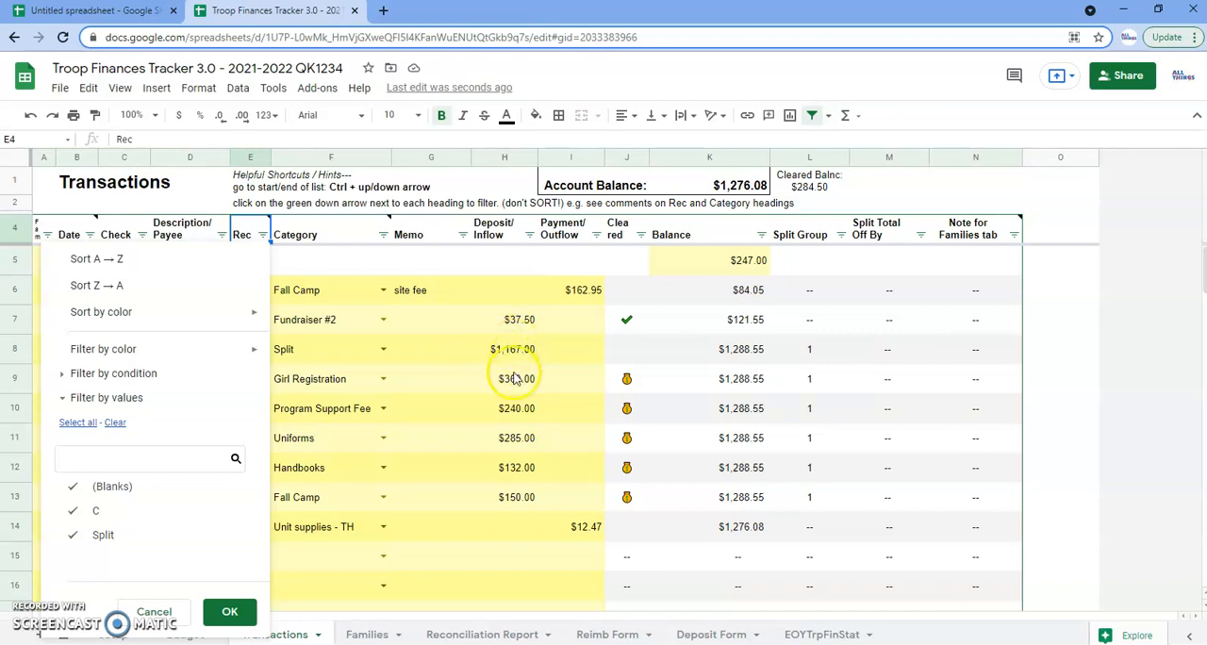
left_click(112, 534)
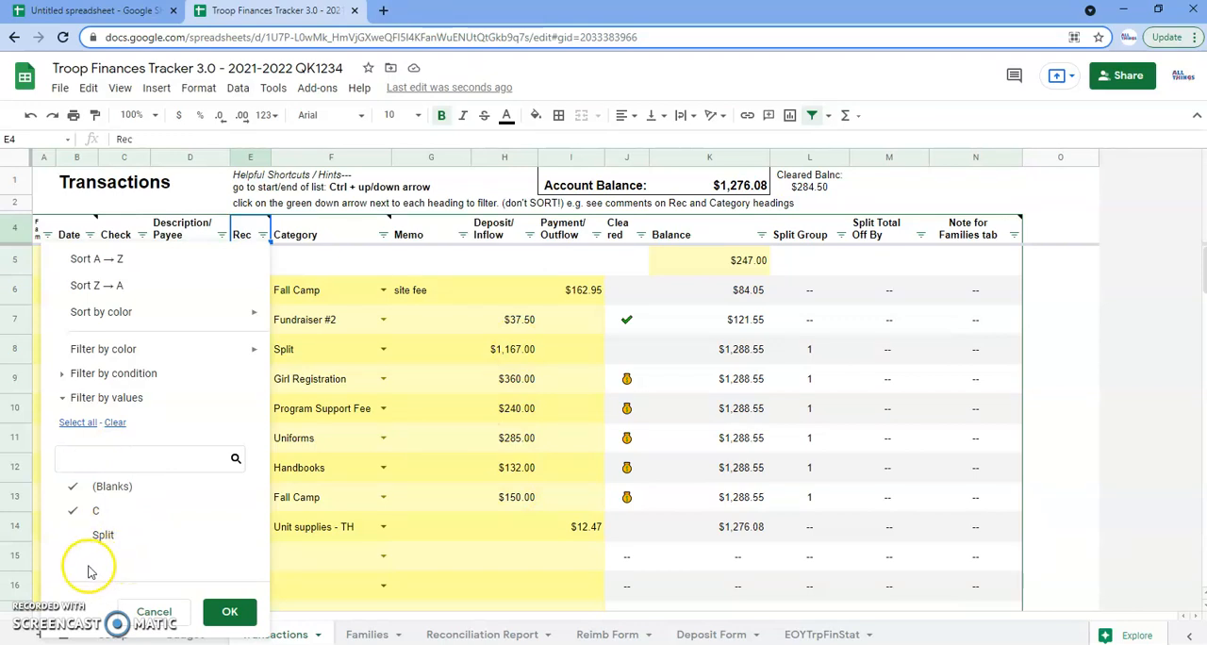
left_click(229, 611)
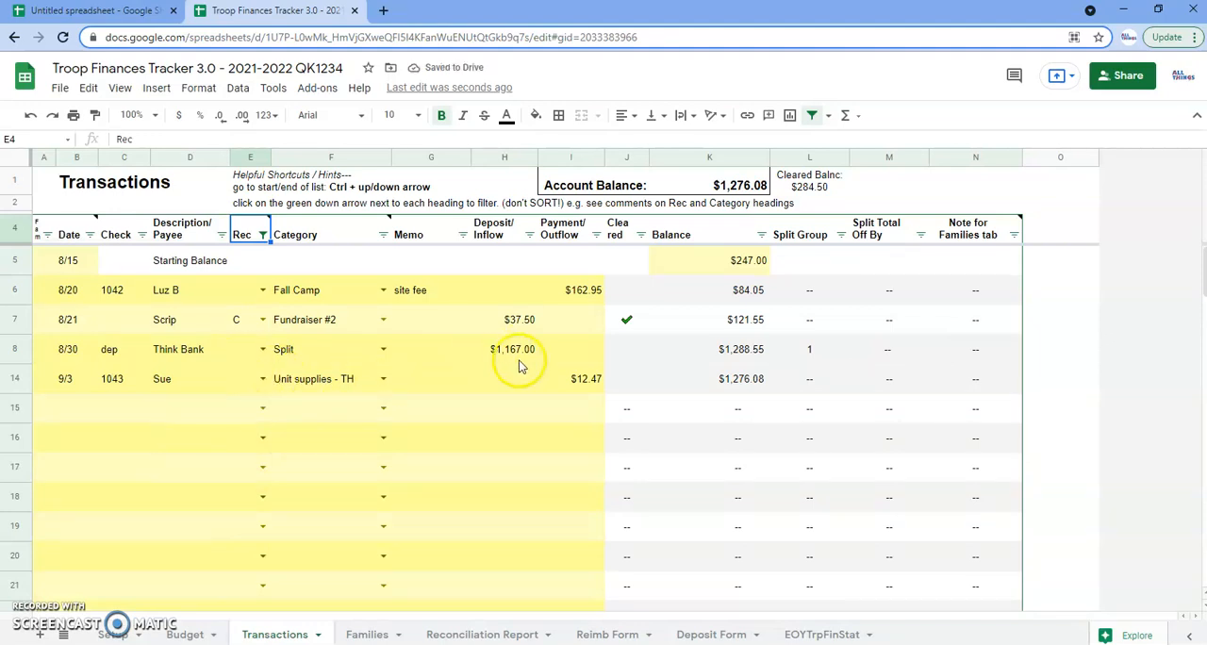
Mark the Scrip transaction in row 7 and the Think Bank deposit in row 8 as reconciled with Rec code R
left_click(243, 321)
double_click(244, 321)
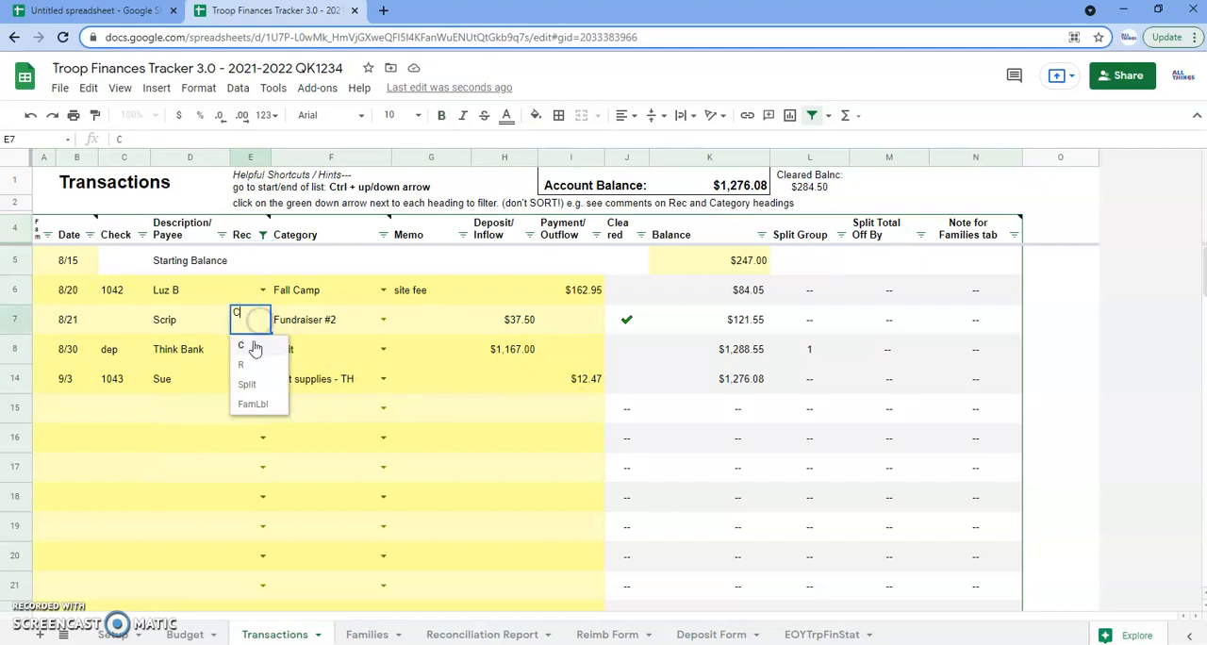
left_click(242, 366)
left_click(244, 366)
double_click(243, 366)
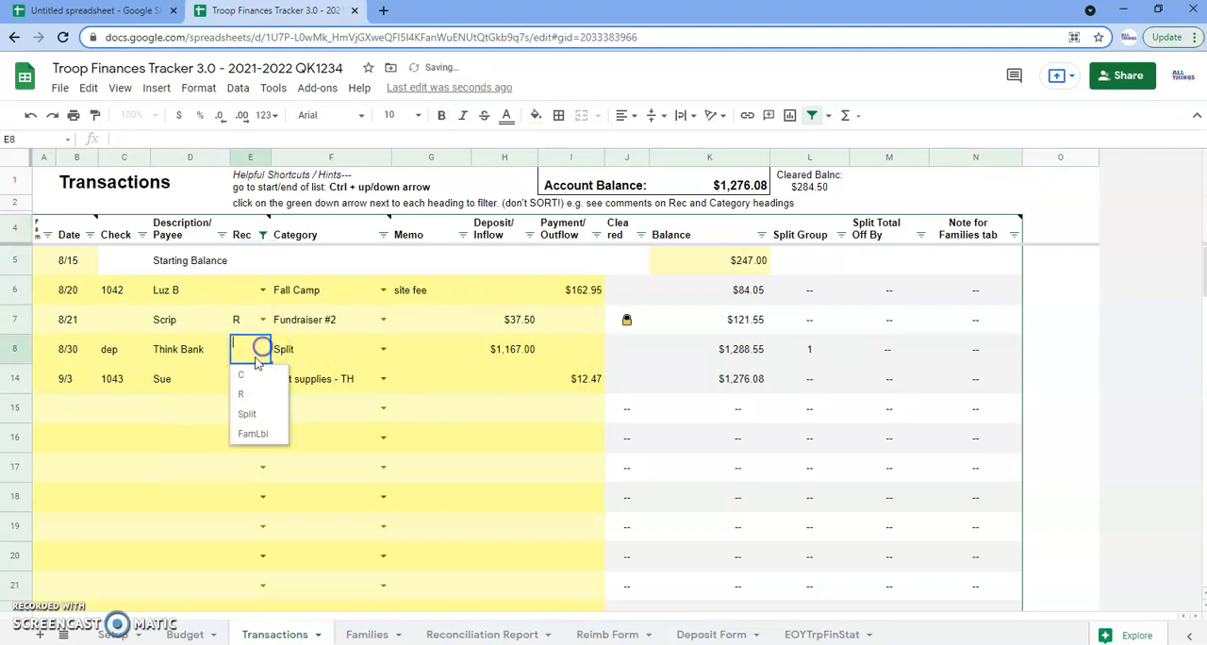
left_click(248, 392)
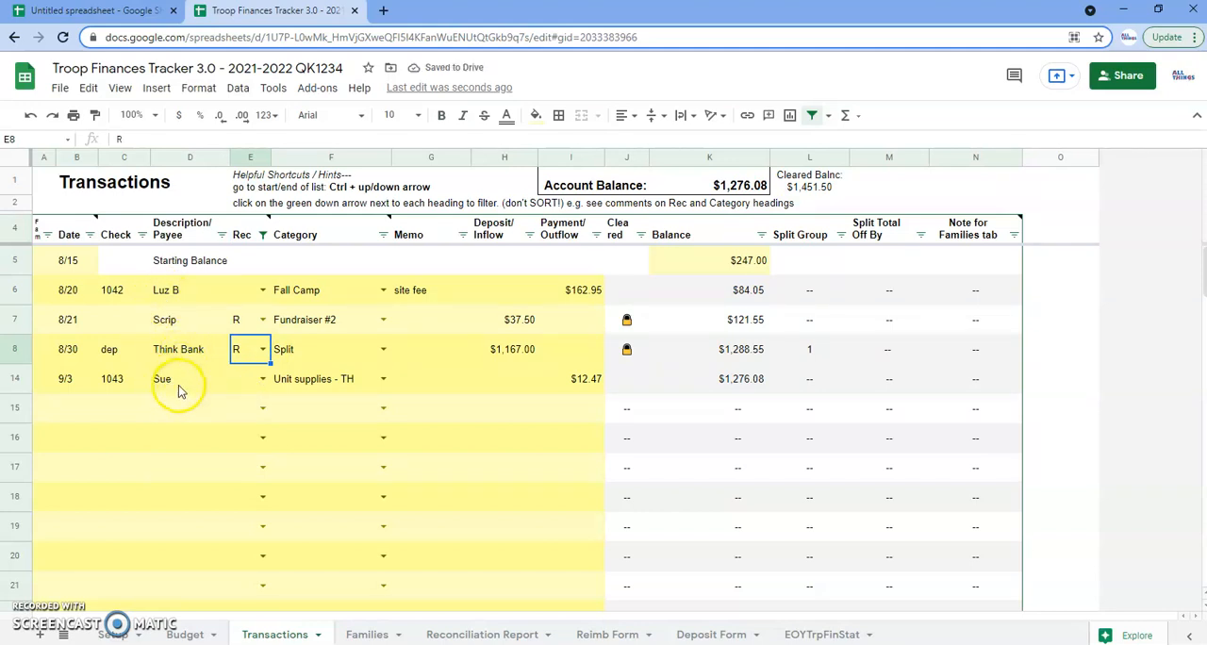
left_click(63, 383)
left_click(162, 300)
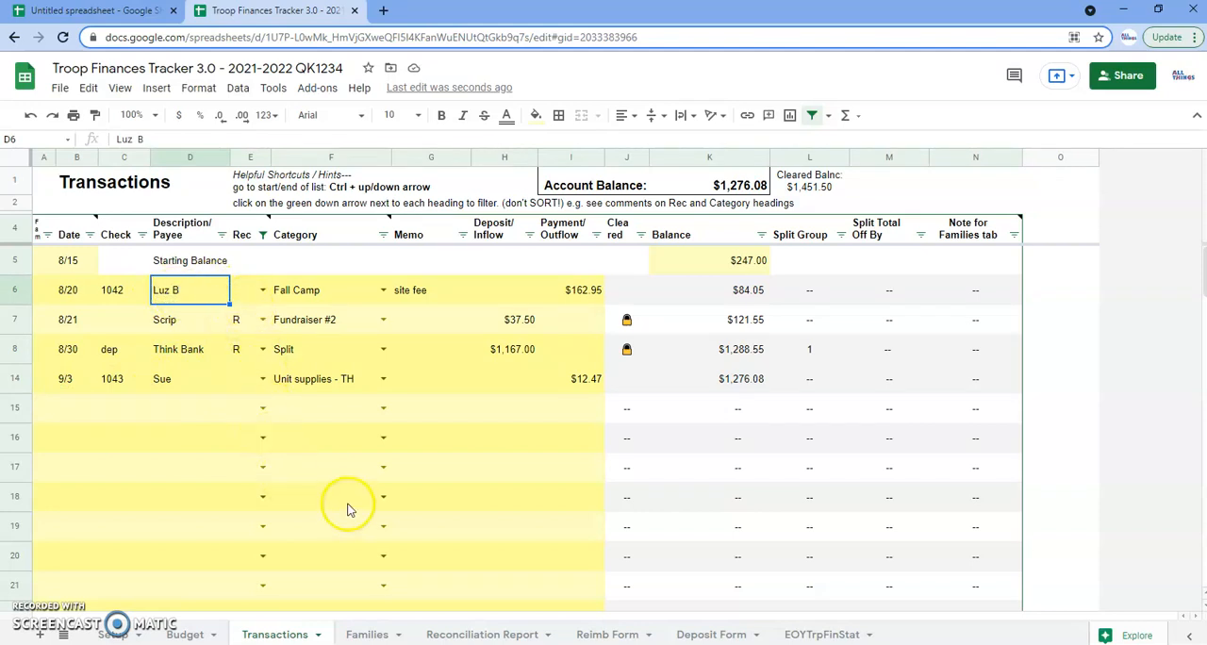
Compare the TFT Account Balance on the Reconciliation Report sheet with the Account Balance and reconciled entries on the Transactions sheet
left_click(459, 635)
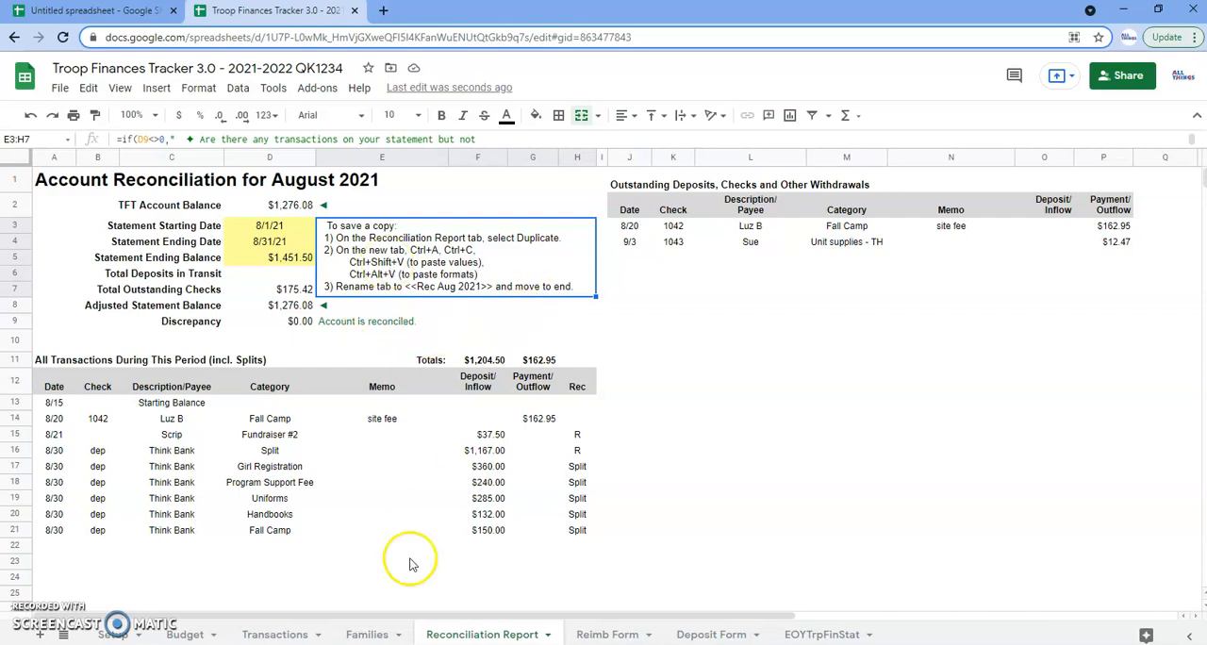
left_click(277, 635)
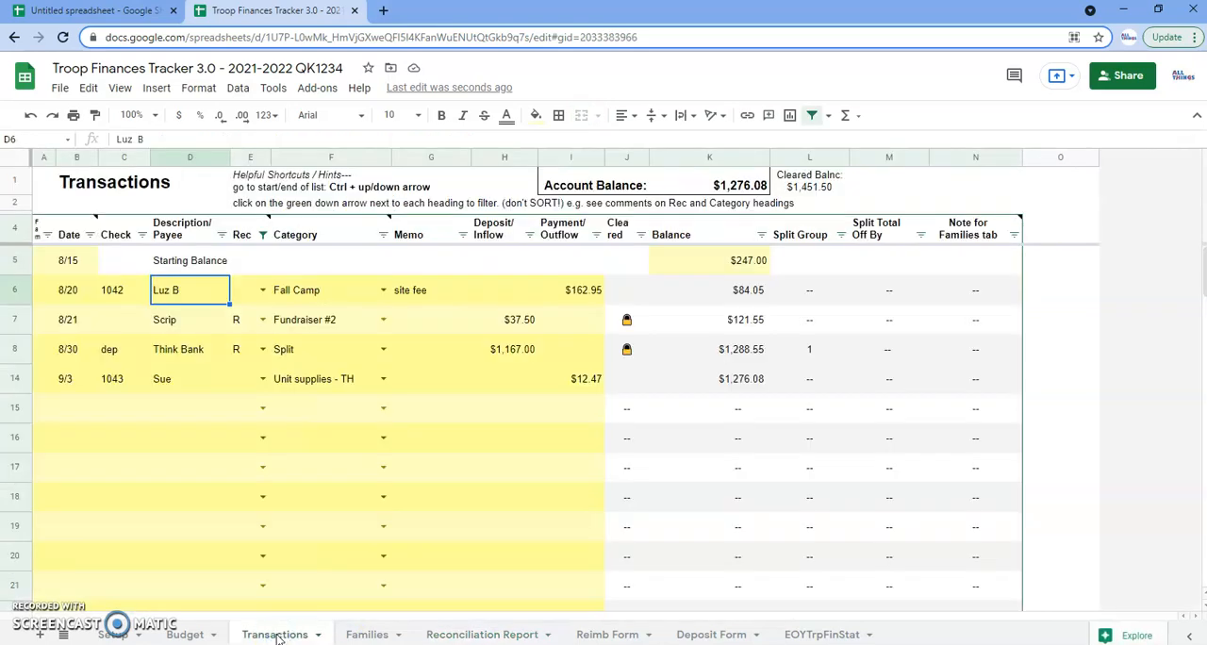
left_click(510, 320)
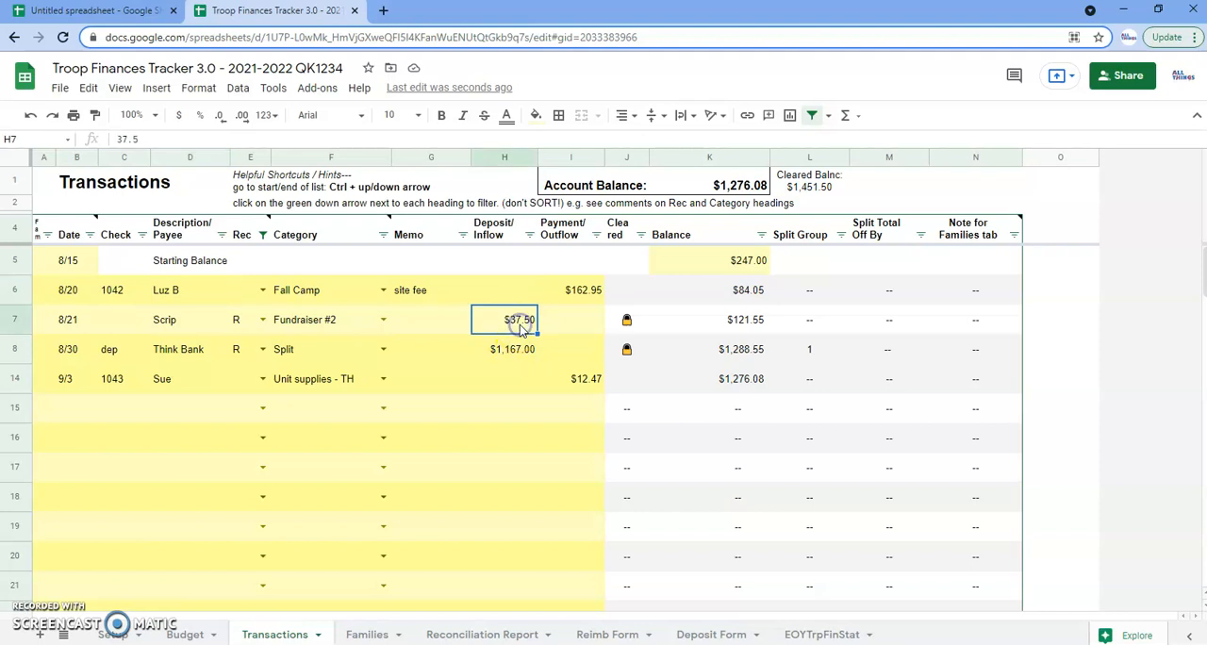
left_click(480, 634)
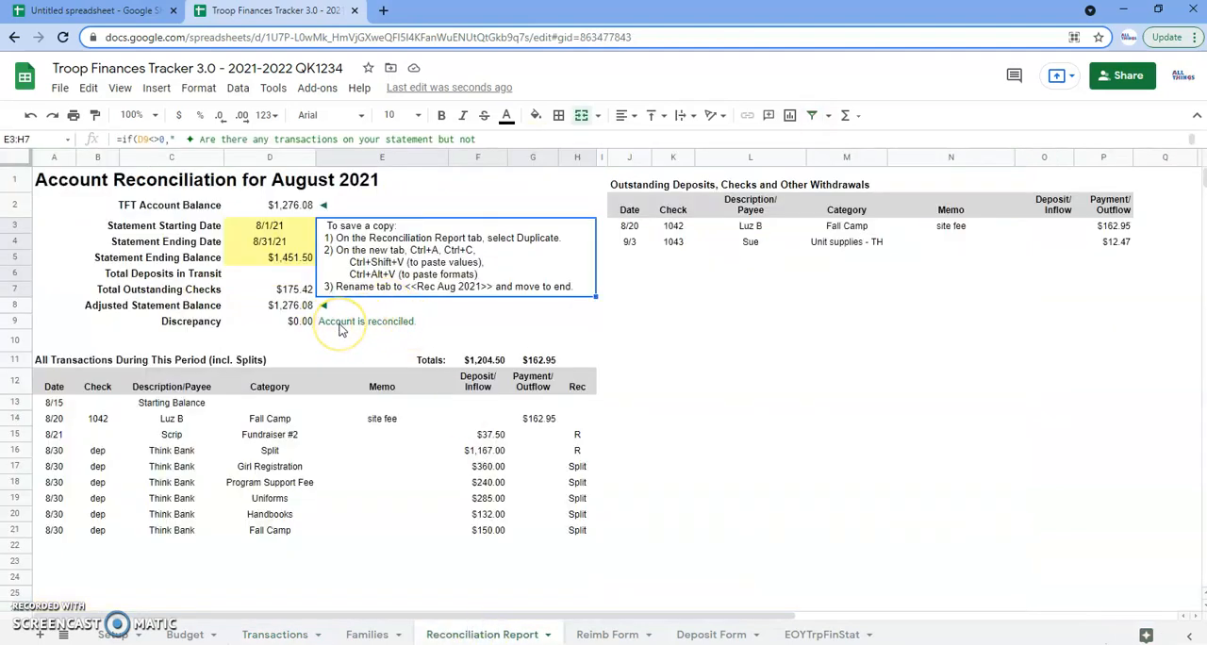
left_click(481, 636)
left_click(293, 208)
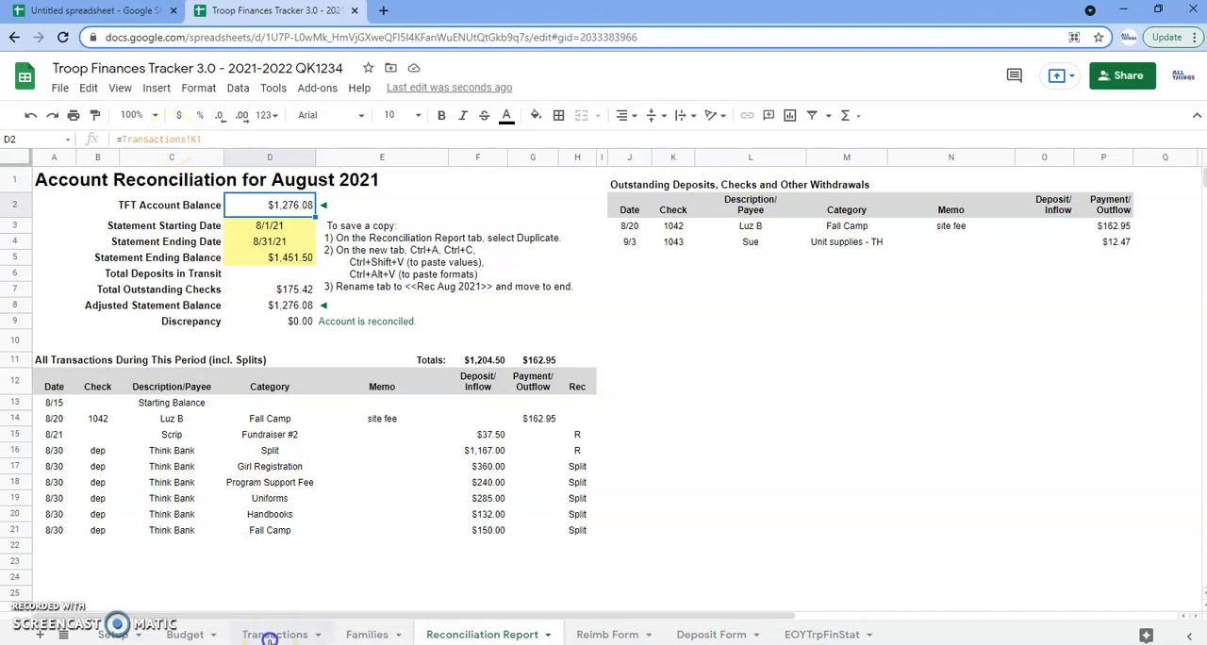
left_click(272, 635)
left_click(722, 184)
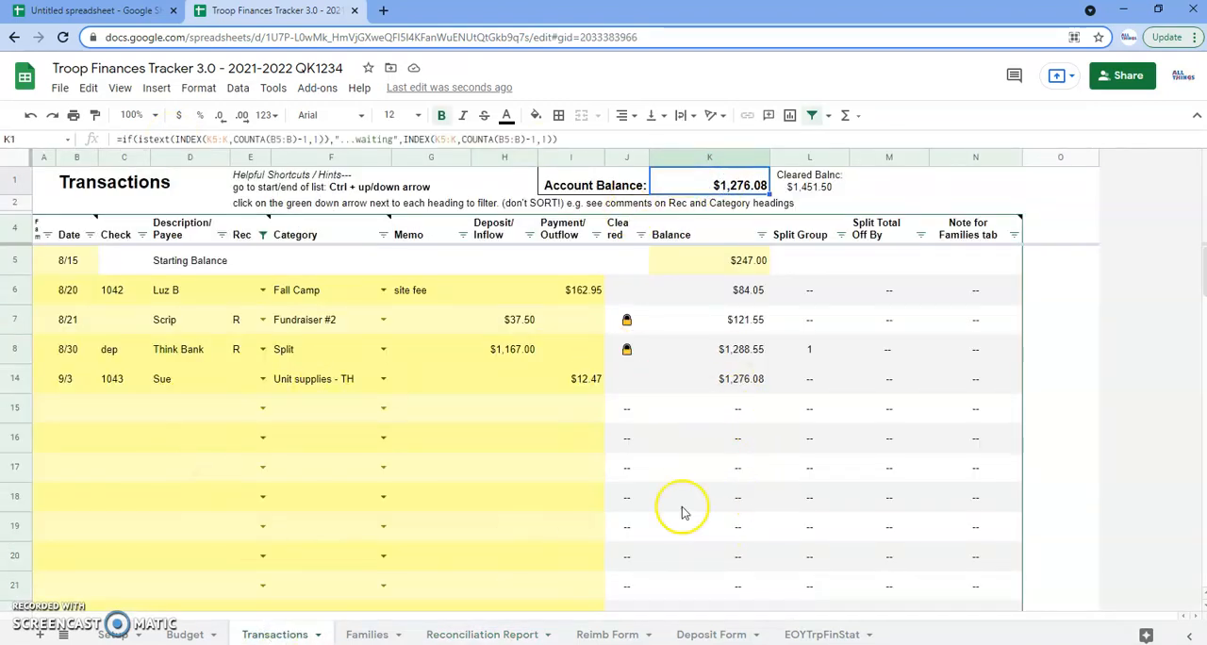
left_click(497, 635)
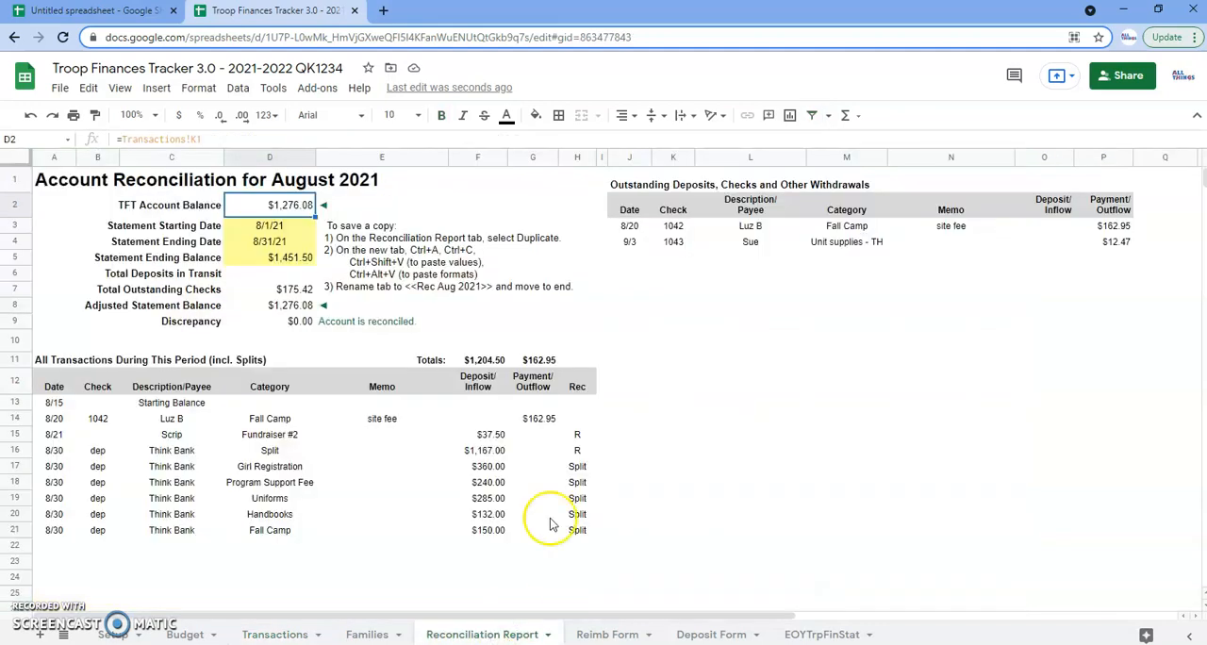
Duplicate the Reconciliation Report sheet
left_click(386, 254)
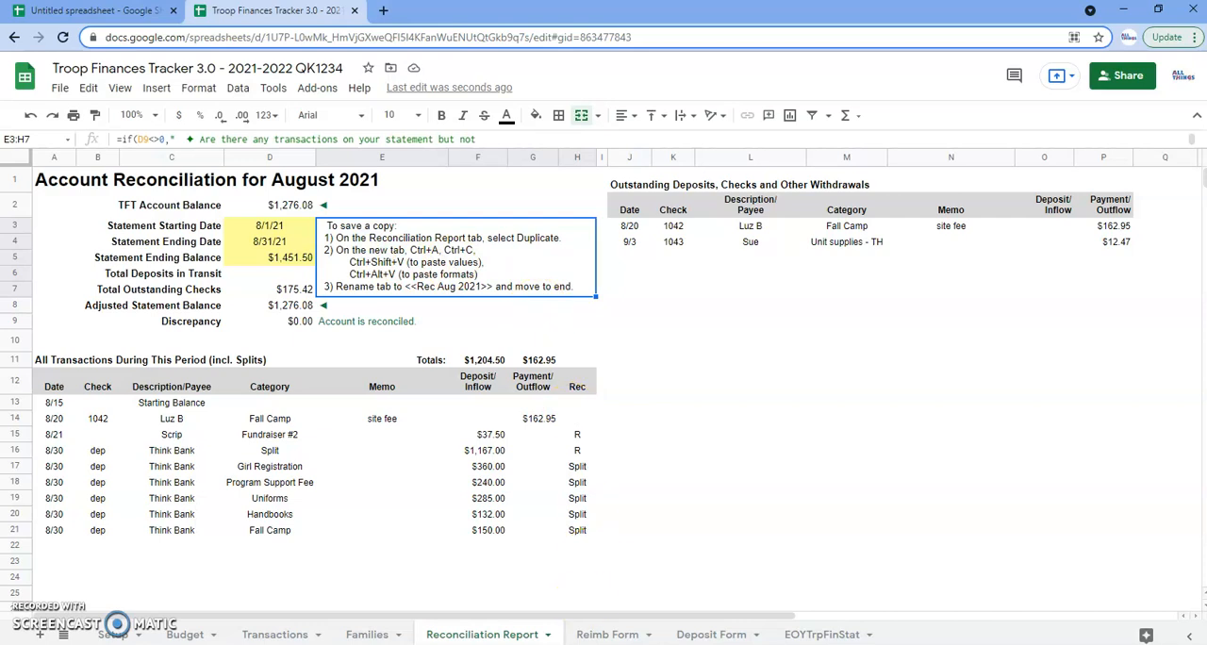
left_click(549, 636)
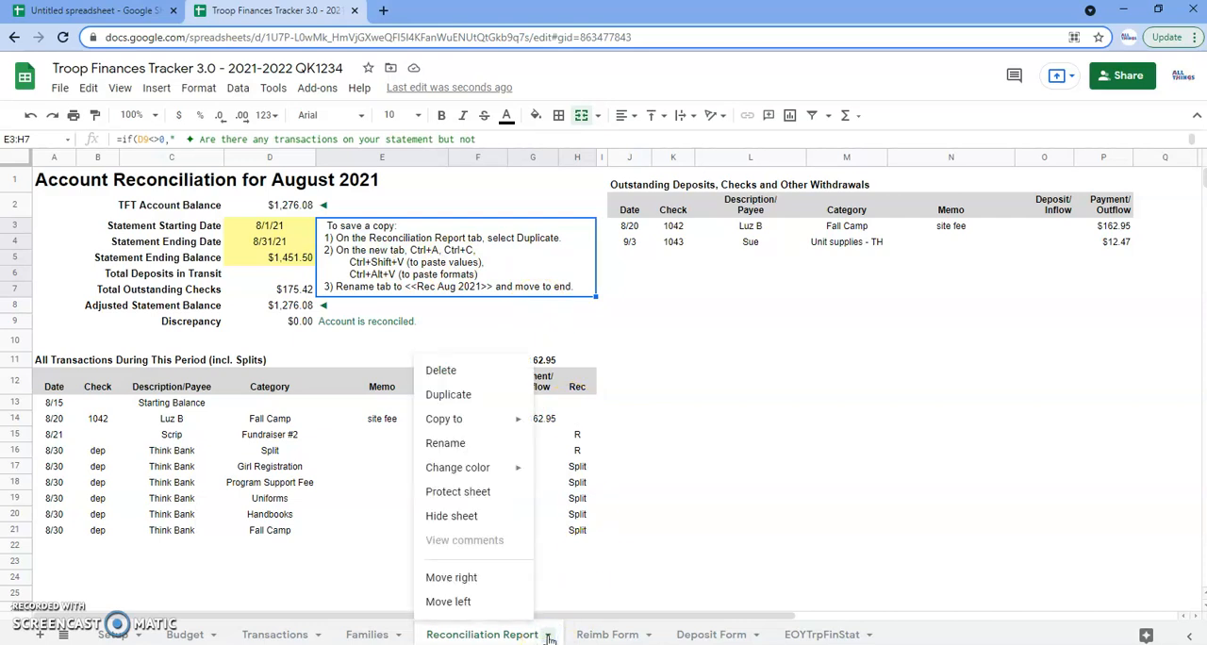
left_click(450, 396)
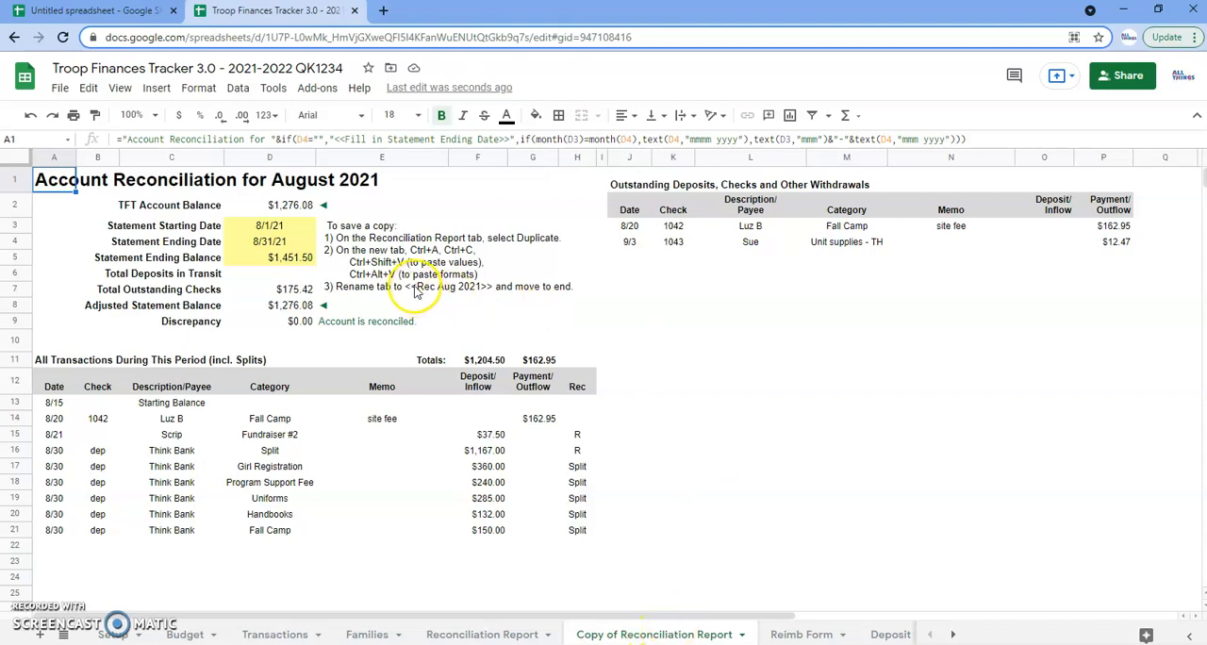
Copy the entire duplicated report sheet, paste it over itself as values only, and check the balances and transaction dates
key("ctrl+a")
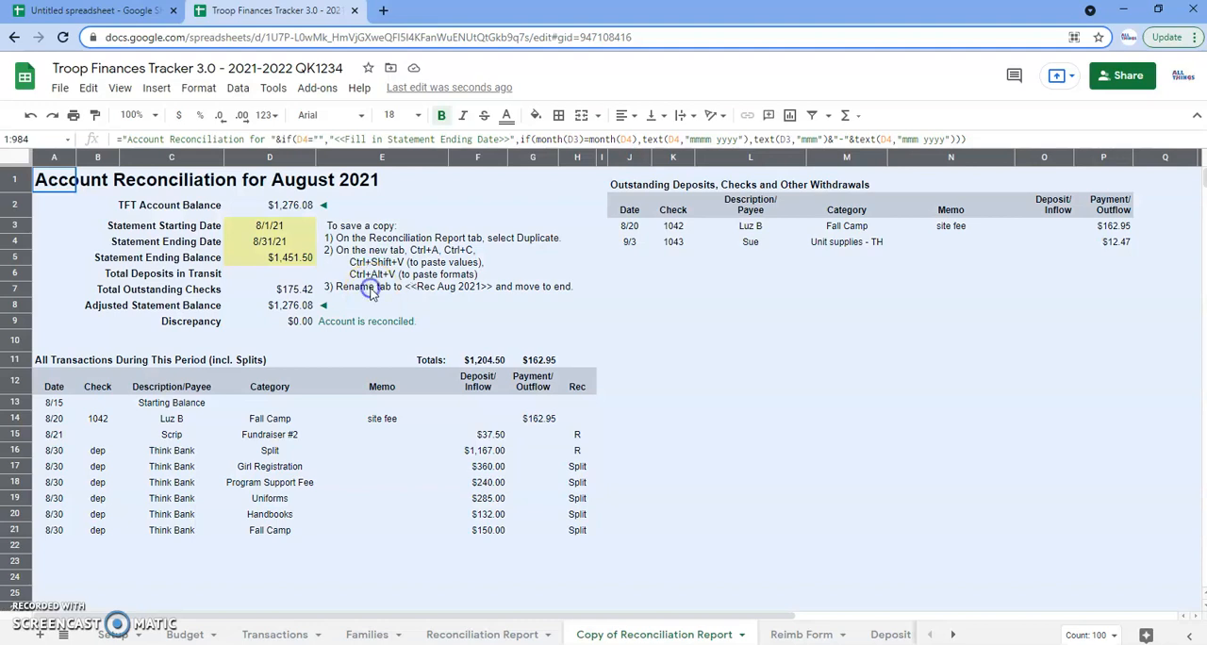
left_click(402, 291)
key("ctrl+a")
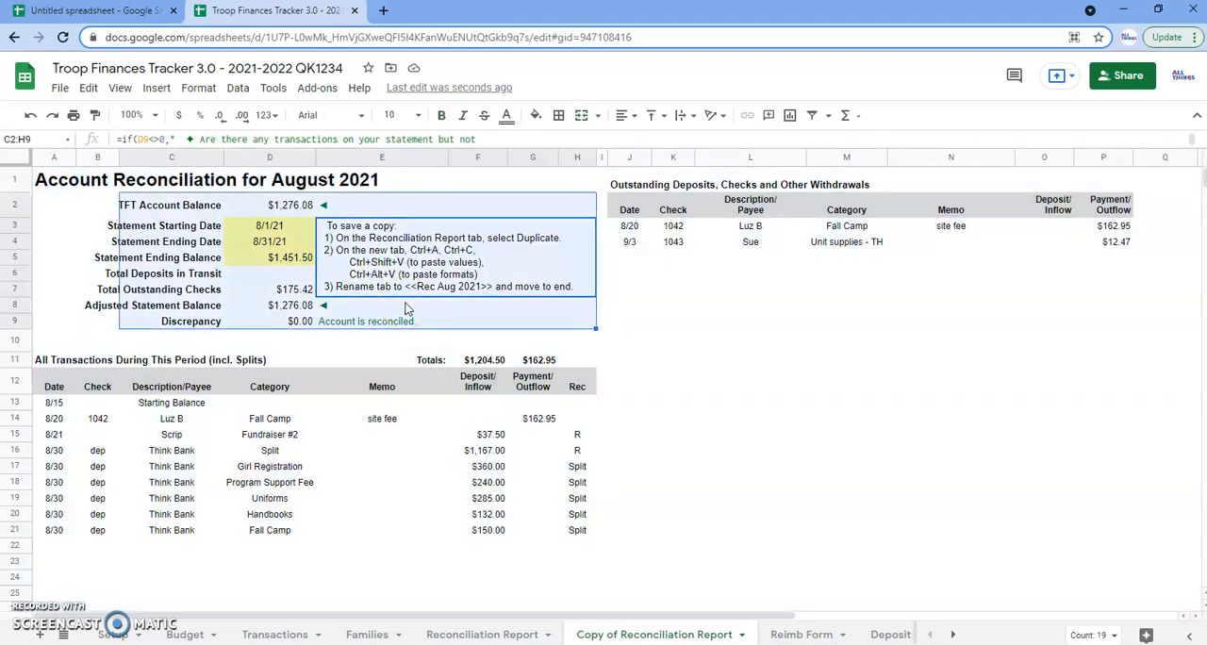
key("ctrl+a")
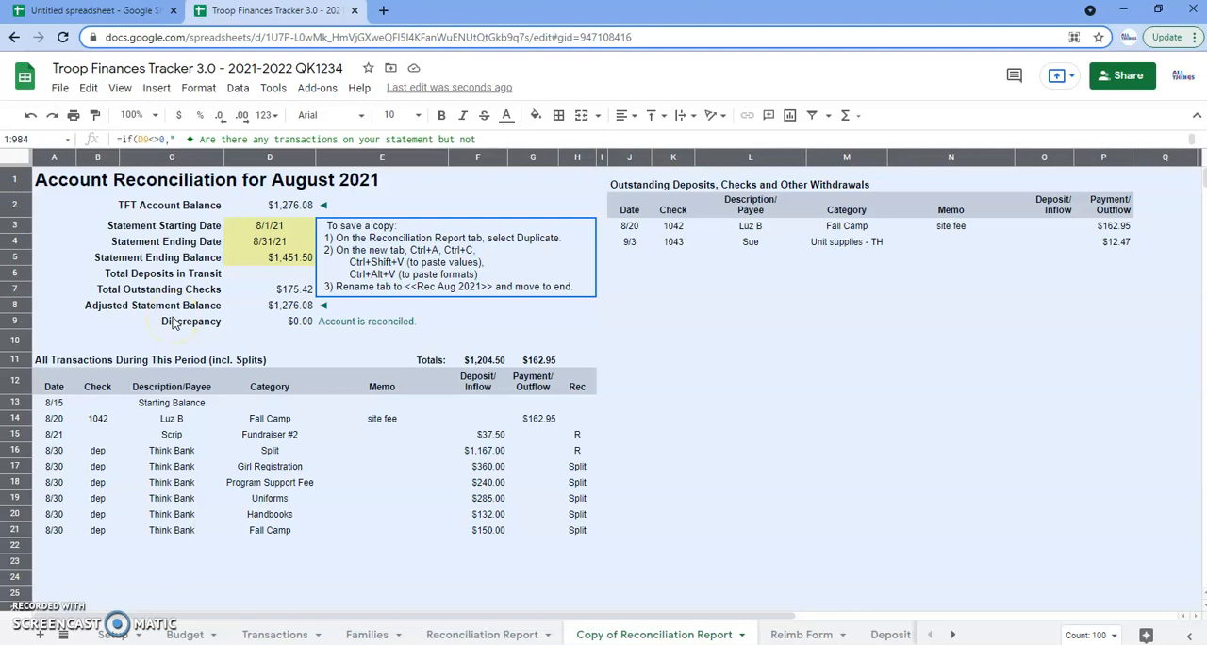
key("ctrl+shift+v")
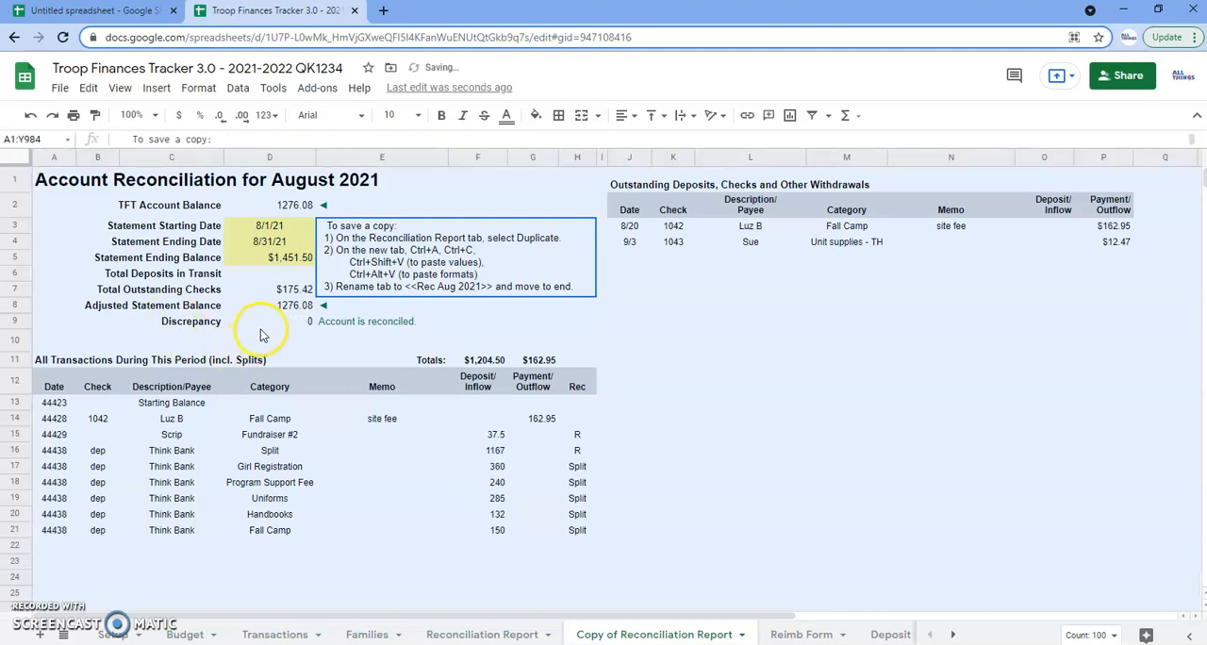
left_click(276, 310)
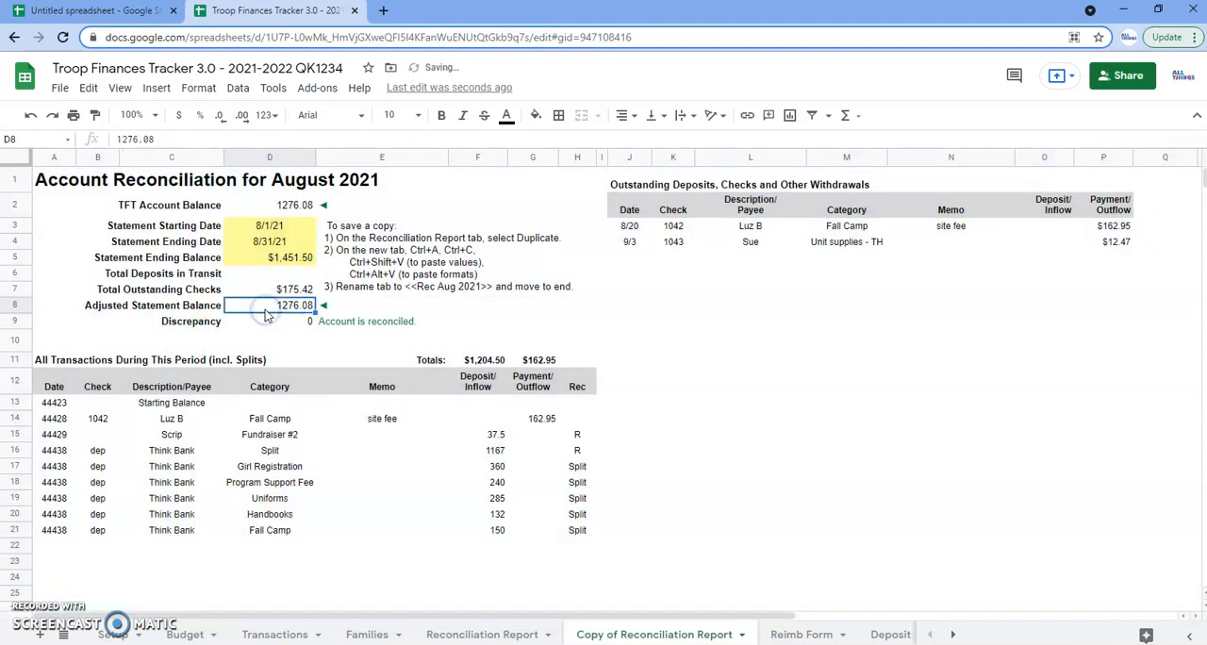
left_click(283, 208)
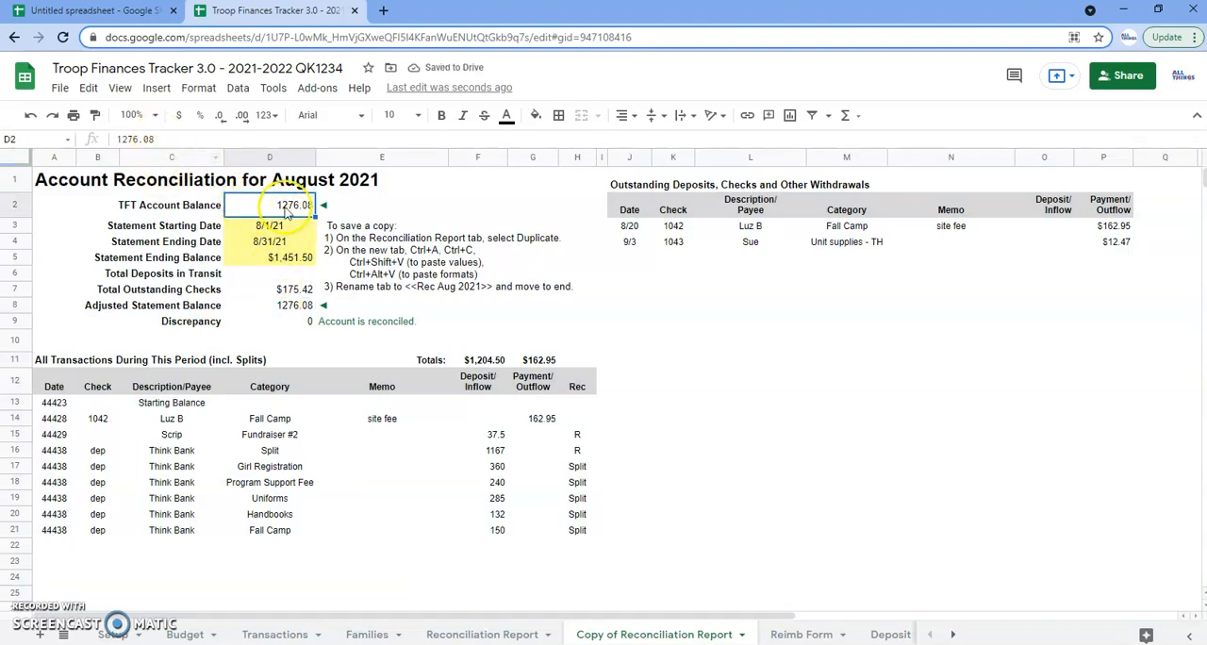
left_click_drag(47, 403, 45, 533)
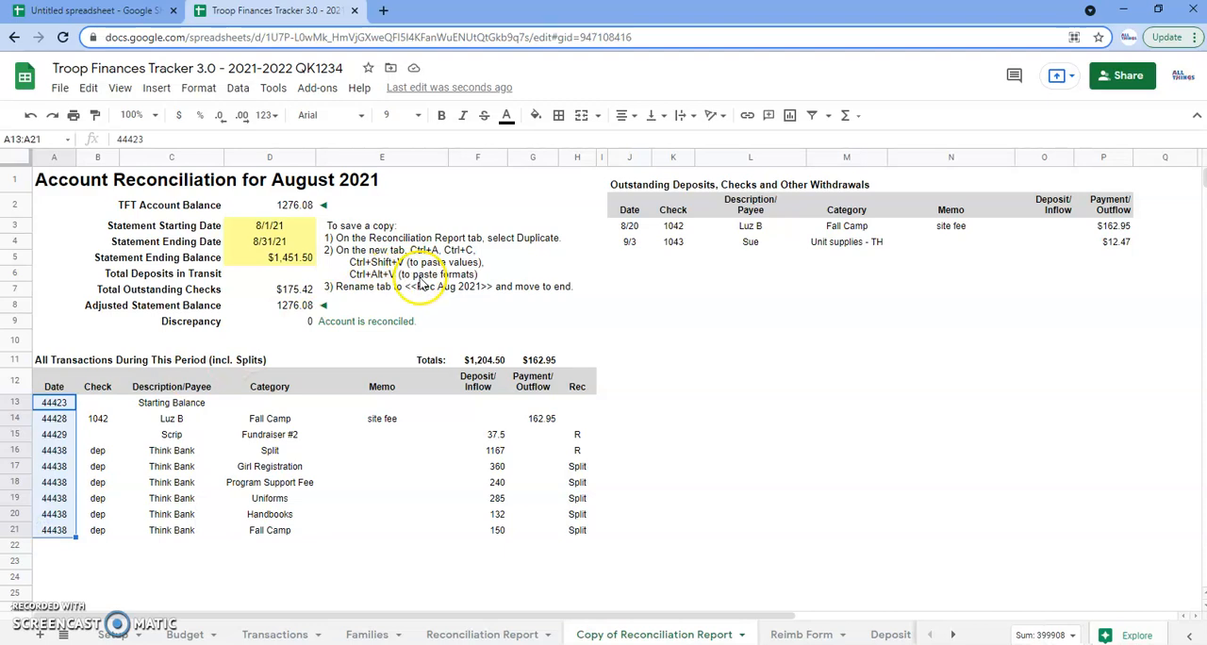
Paste only the copied formatting over the entire duplicated report sheet
left_click(43, 184)
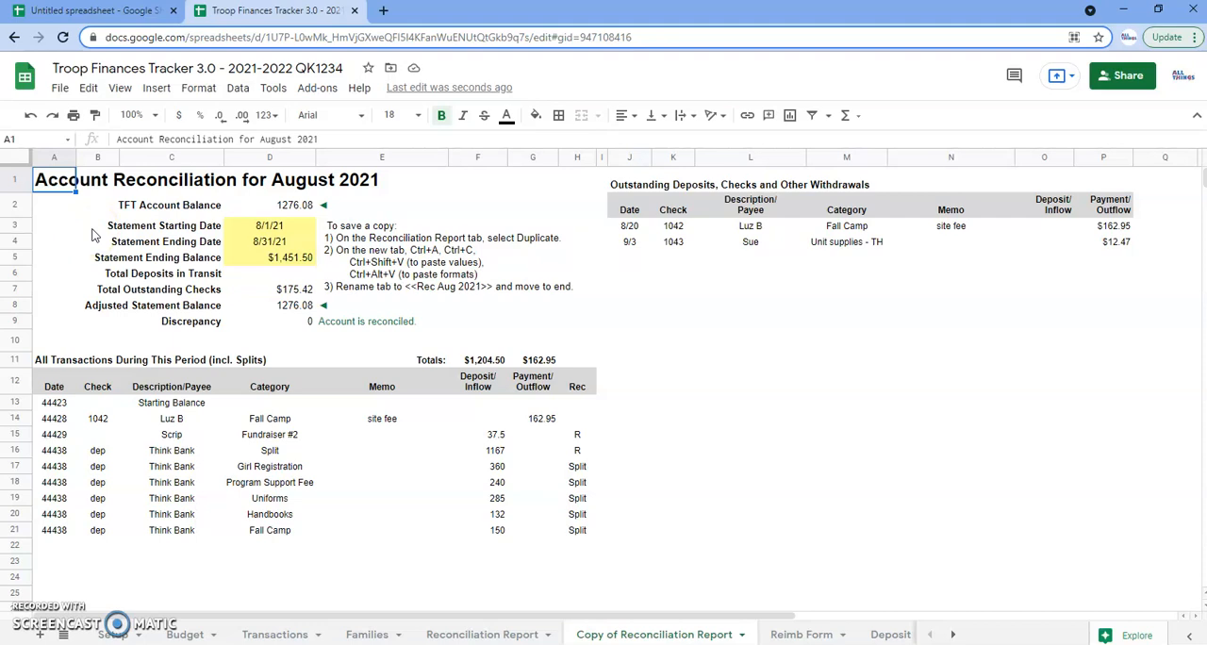
key("ctrl+a")
key("ctrl+alt+v")
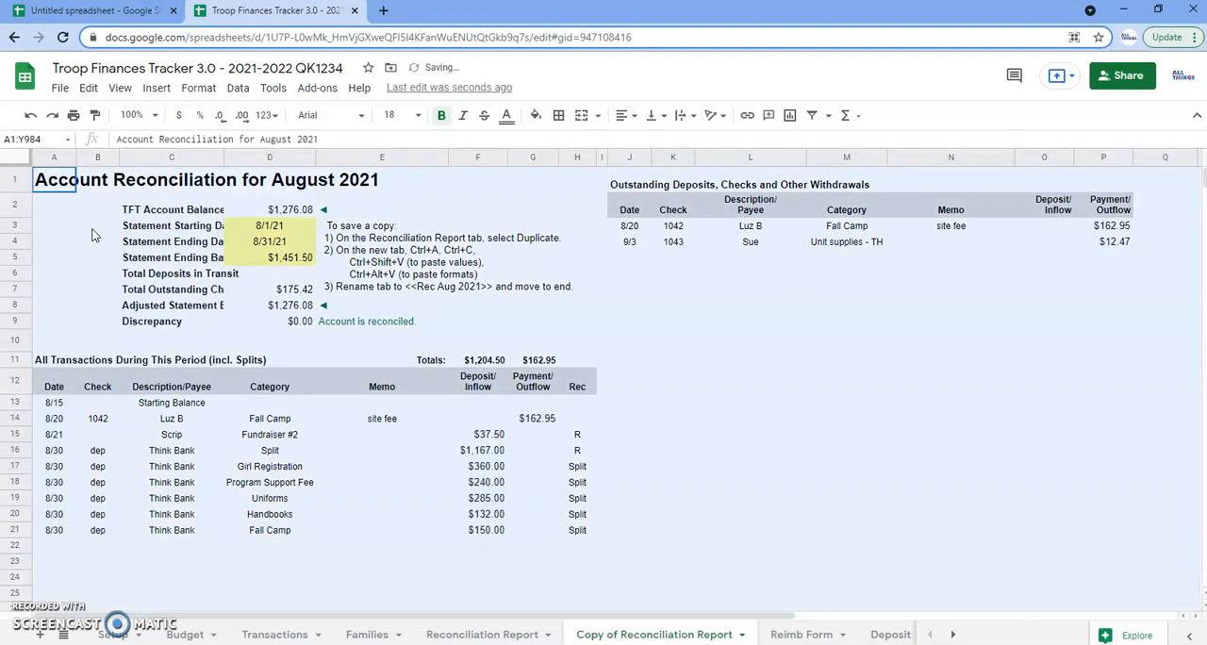
Right-align the summary labels in C2:C8 of the duplicated report, and check the account balance and transaction dates
left_click(193, 242)
left_click_drag(201, 215, 198, 304)
left_click(628, 117)
left_click(658, 143)
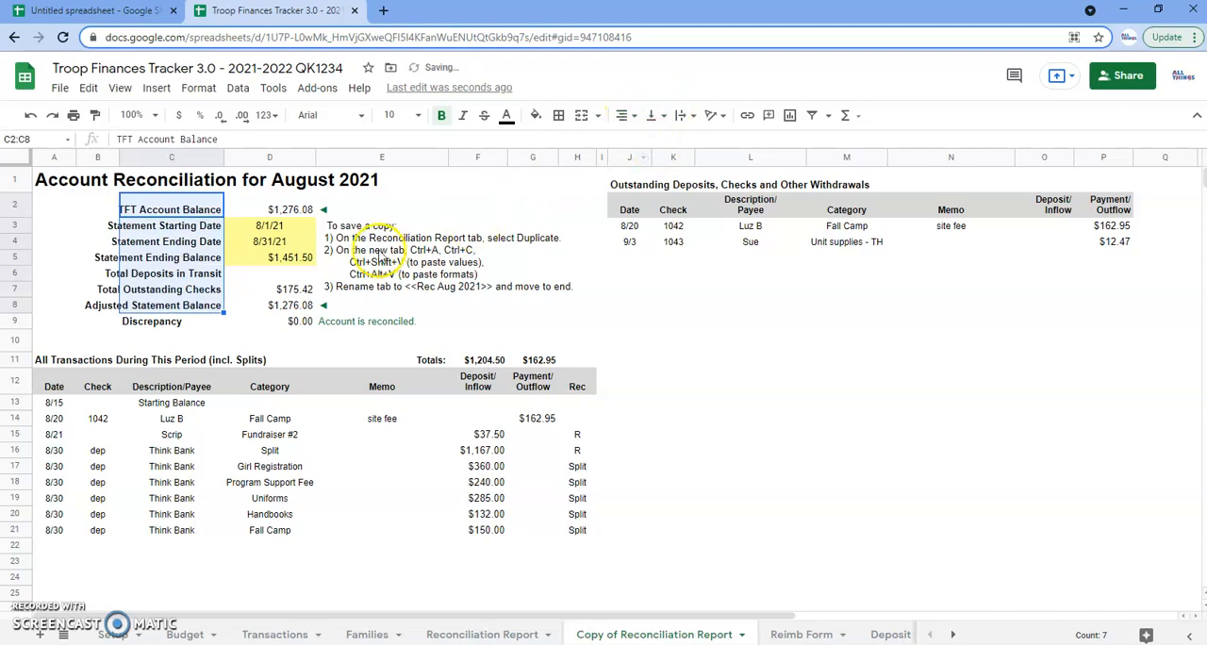
left_click(279, 209)
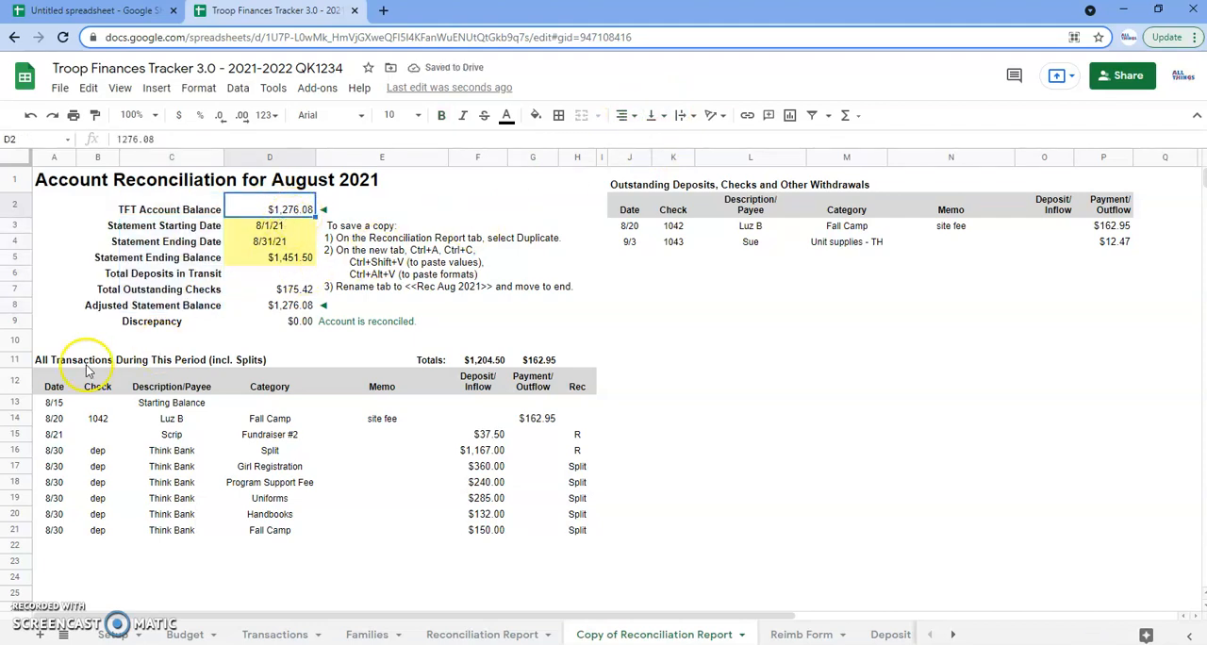
left_click_drag(54, 402, 54, 530)
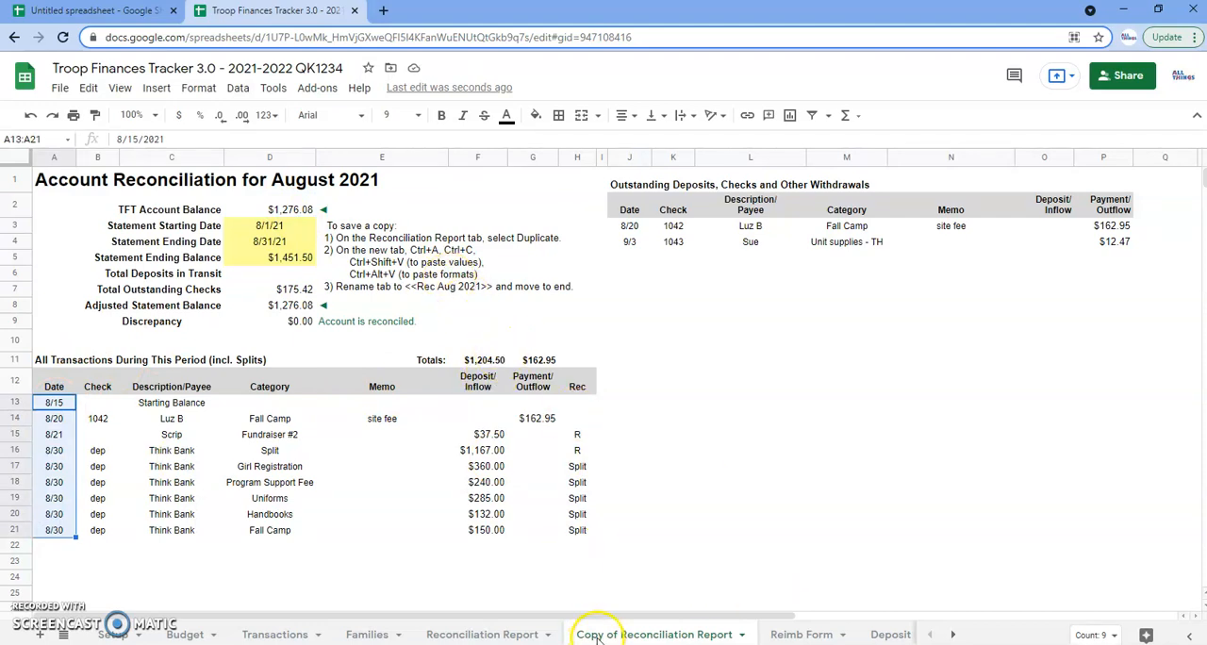
Rename the duplicated report sheet as Rec Aug 2021
left_click(743, 634)
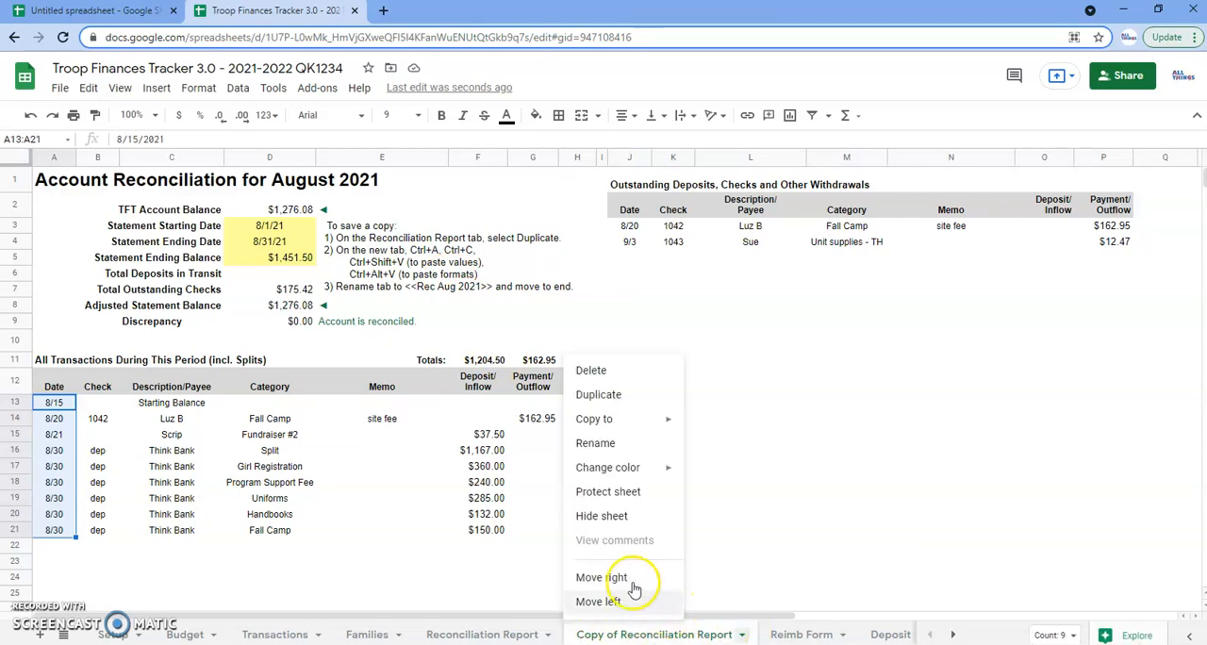
left_click(732, 495)
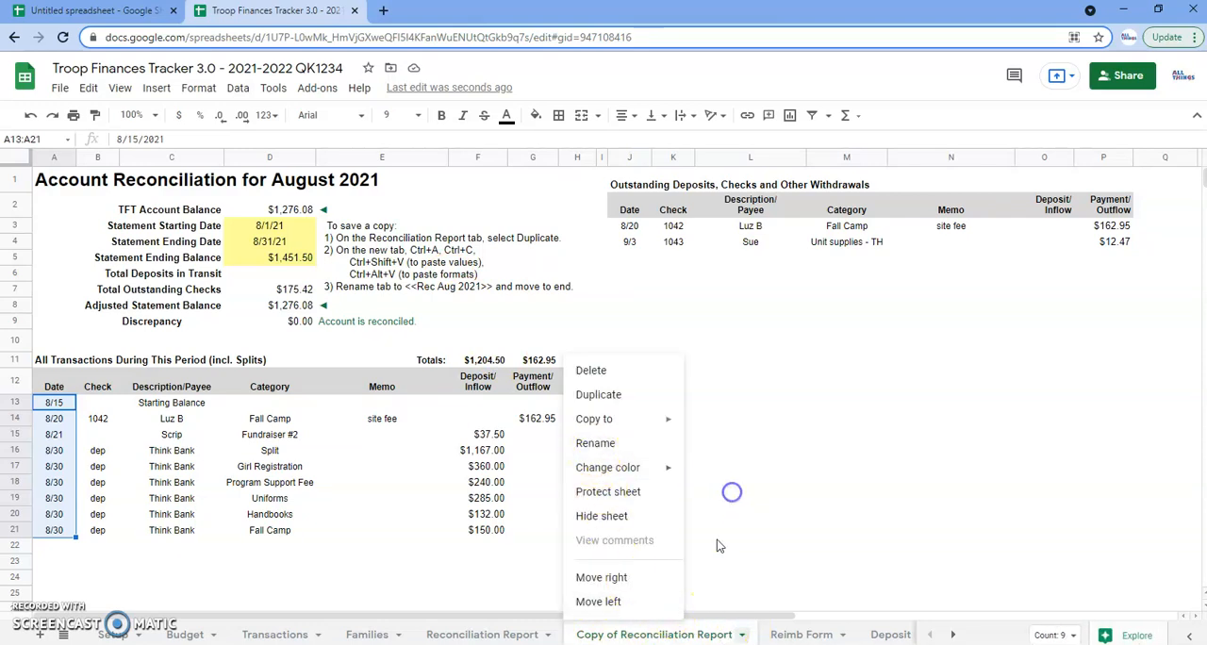
double_click(653, 638)
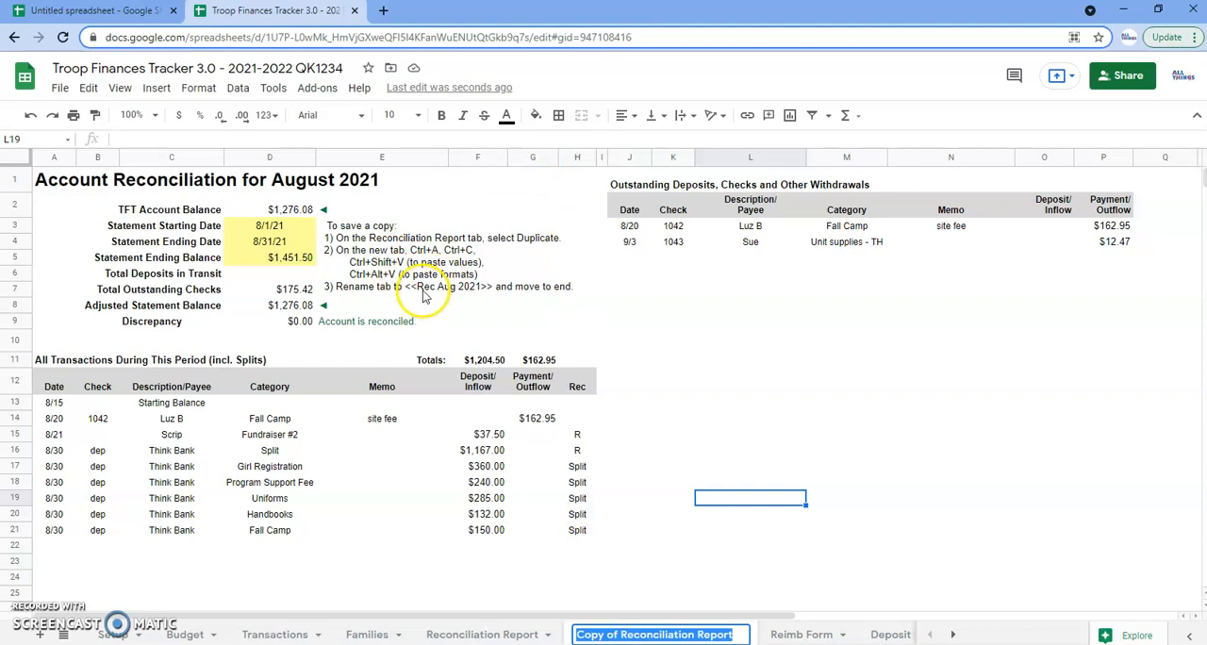
type("Re")
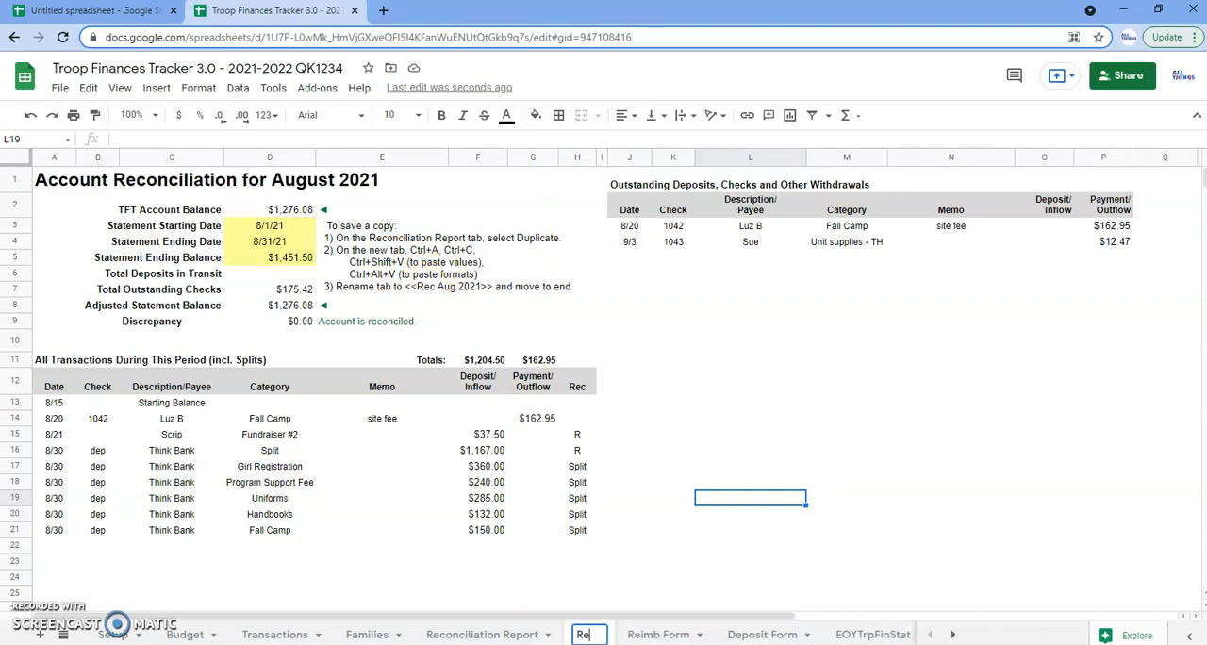
type("c Aug 2021")
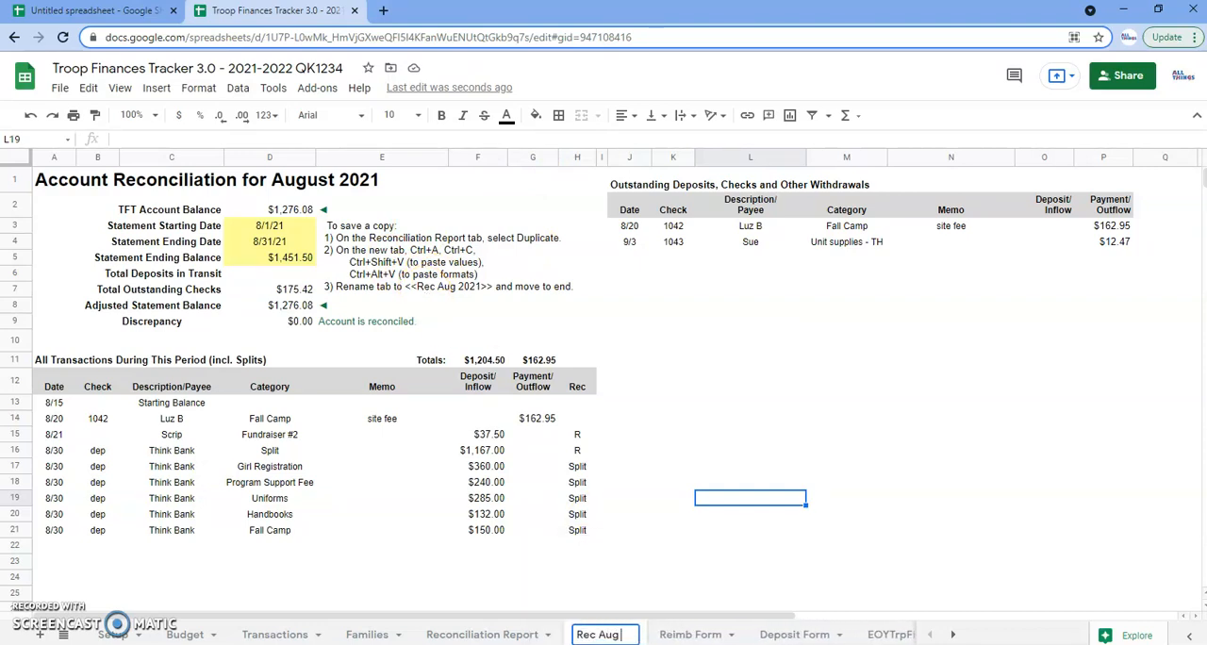
key("Return")
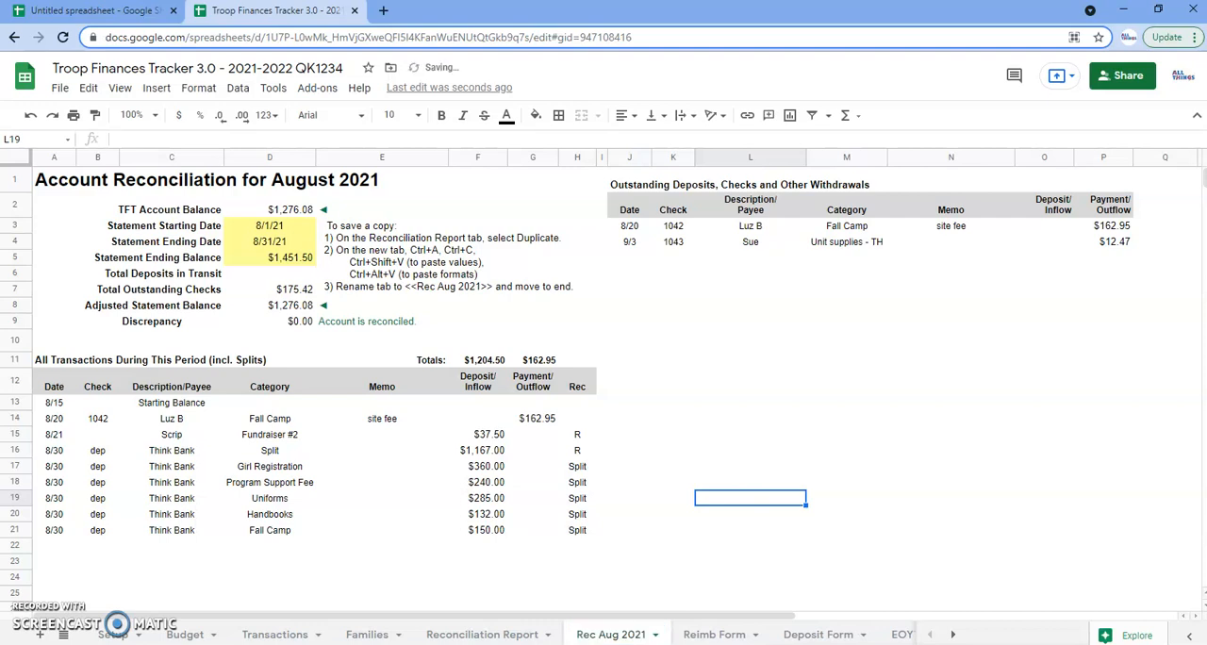
Move the Rec Aug 2021 sheet to the end of the sheet order, after EOYTrpFinStat
left_click(290, 282)
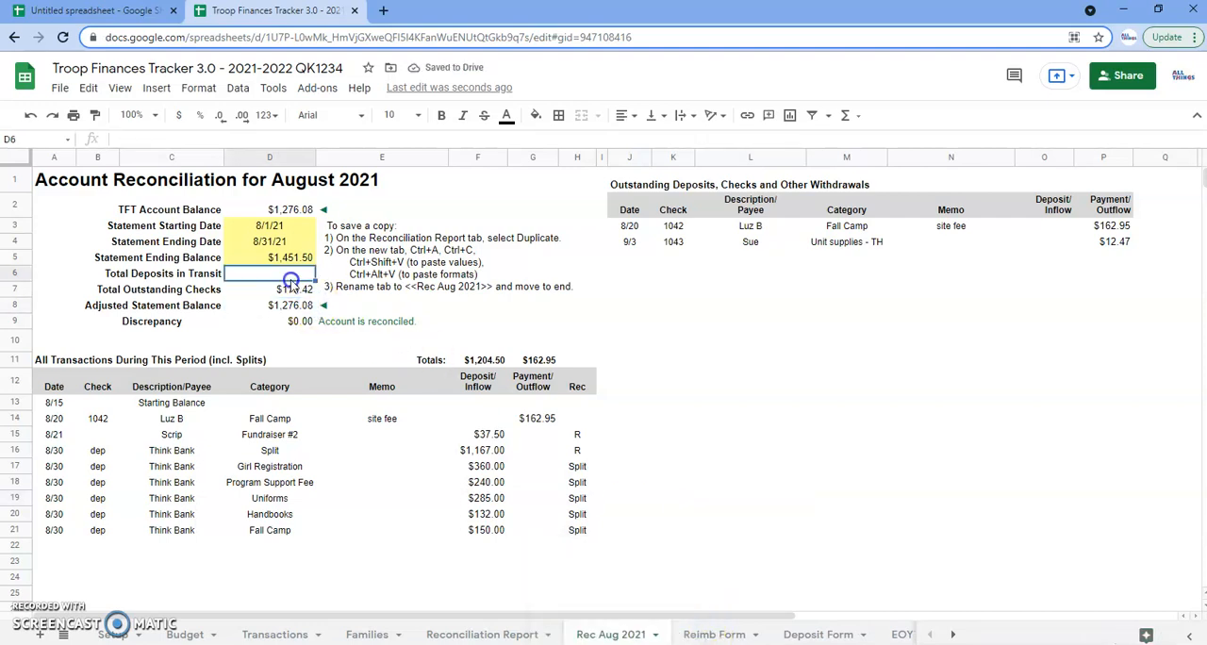
left_click(137, 483)
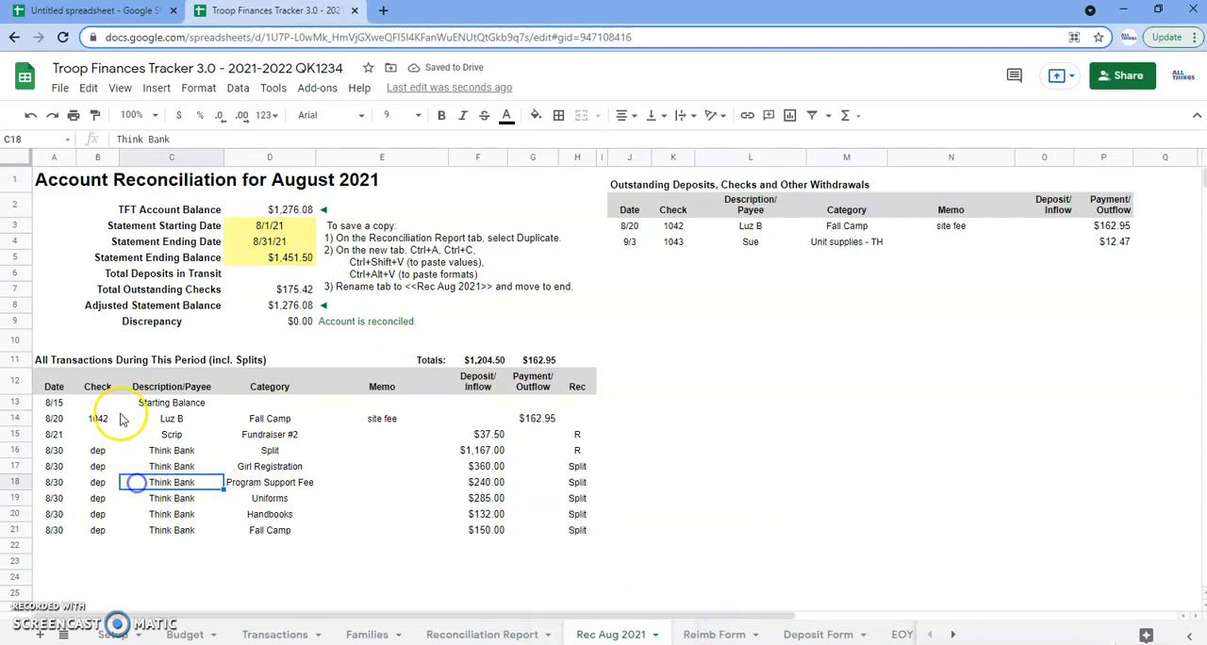
left_click(47, 403)
left_click(261, 636)
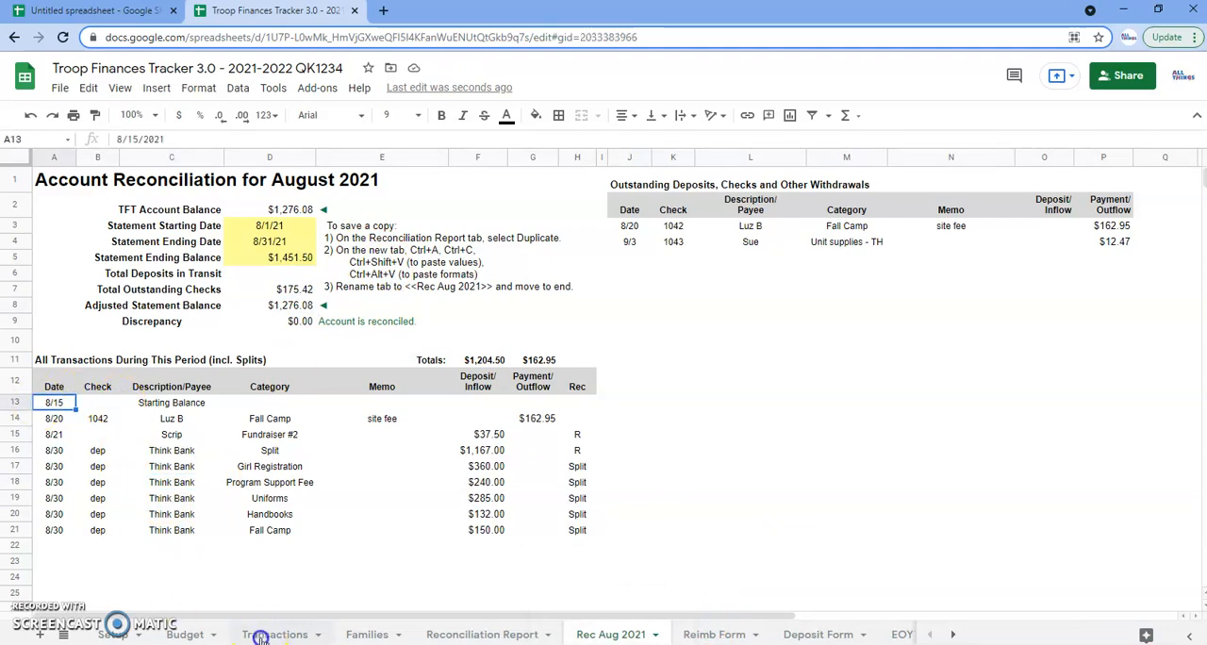
left_click(598, 636)
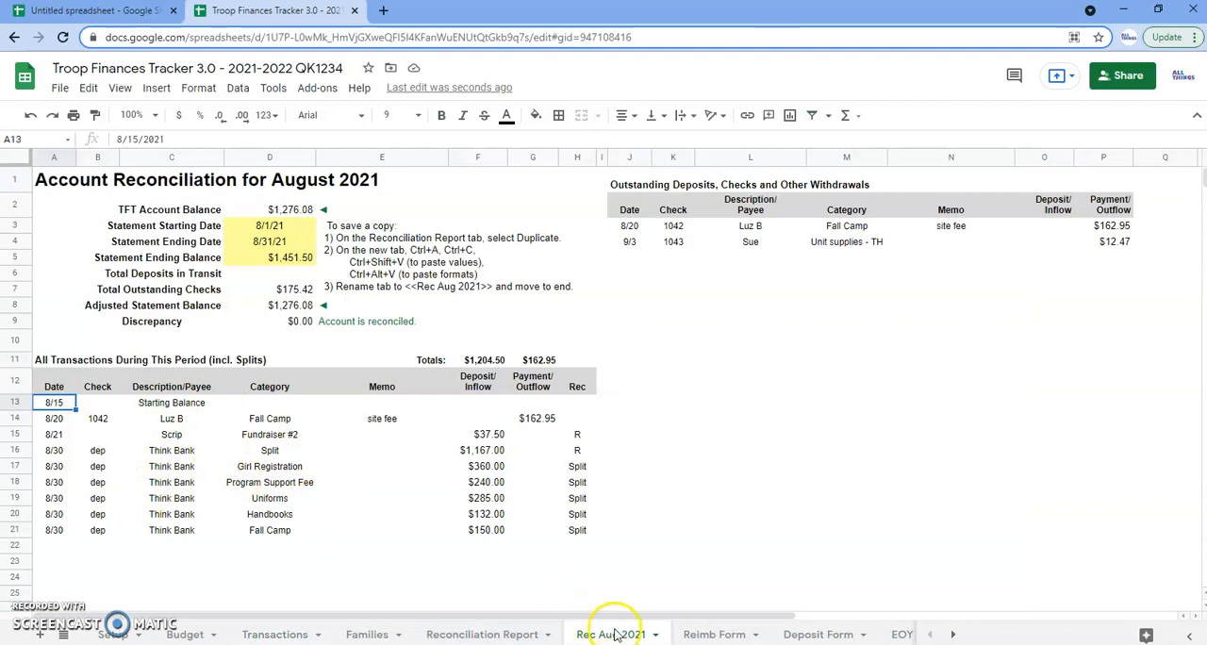
left_click_drag(636, 636, 908, 626)
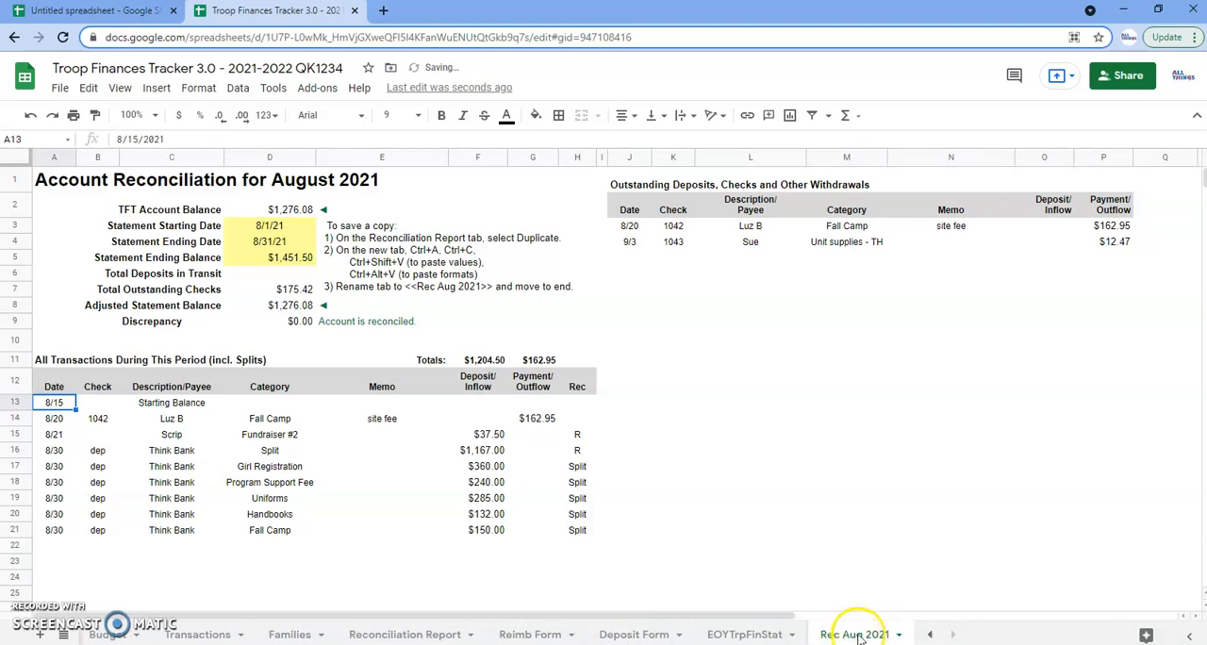
Clear the statement starting date, ending date and ending balance in D3:D5 of the original Reconciliation Report sheet
left_click(417, 635)
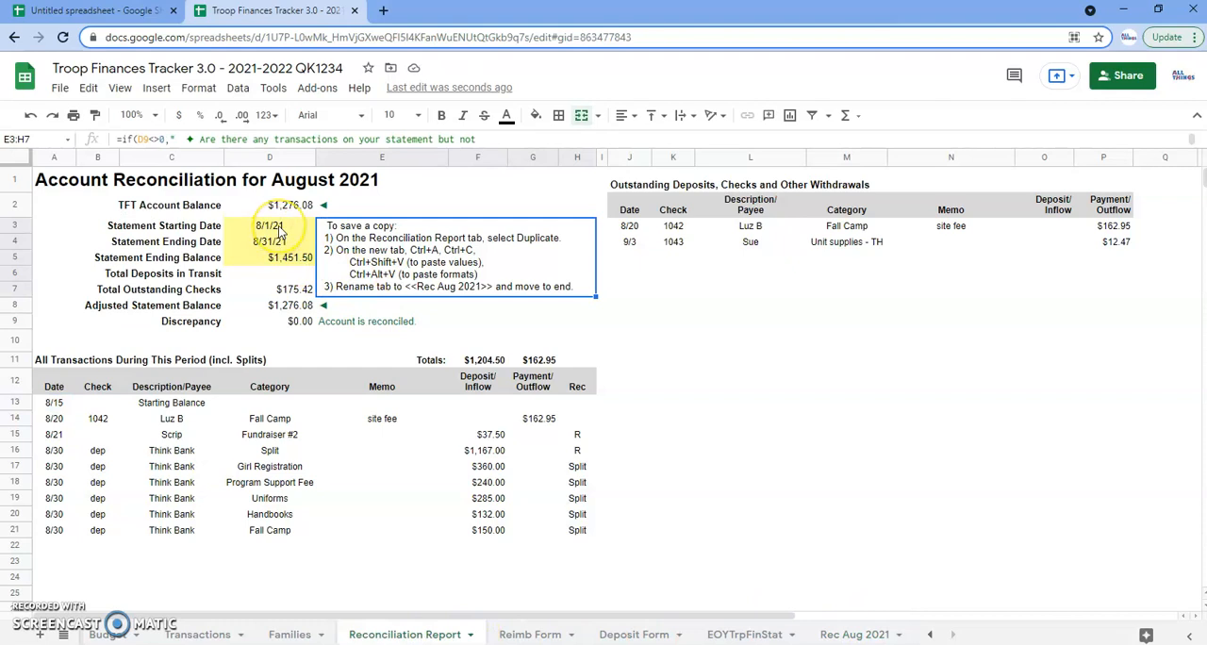
left_click_drag(279, 231, 280, 263)
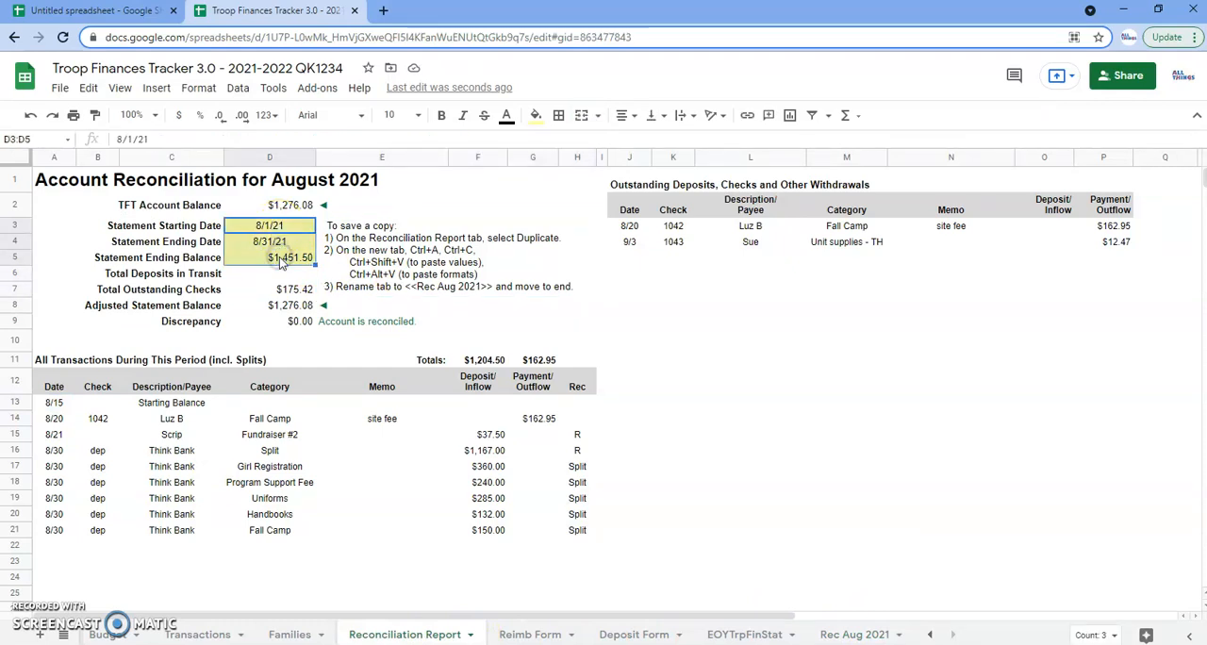
key("Delete")
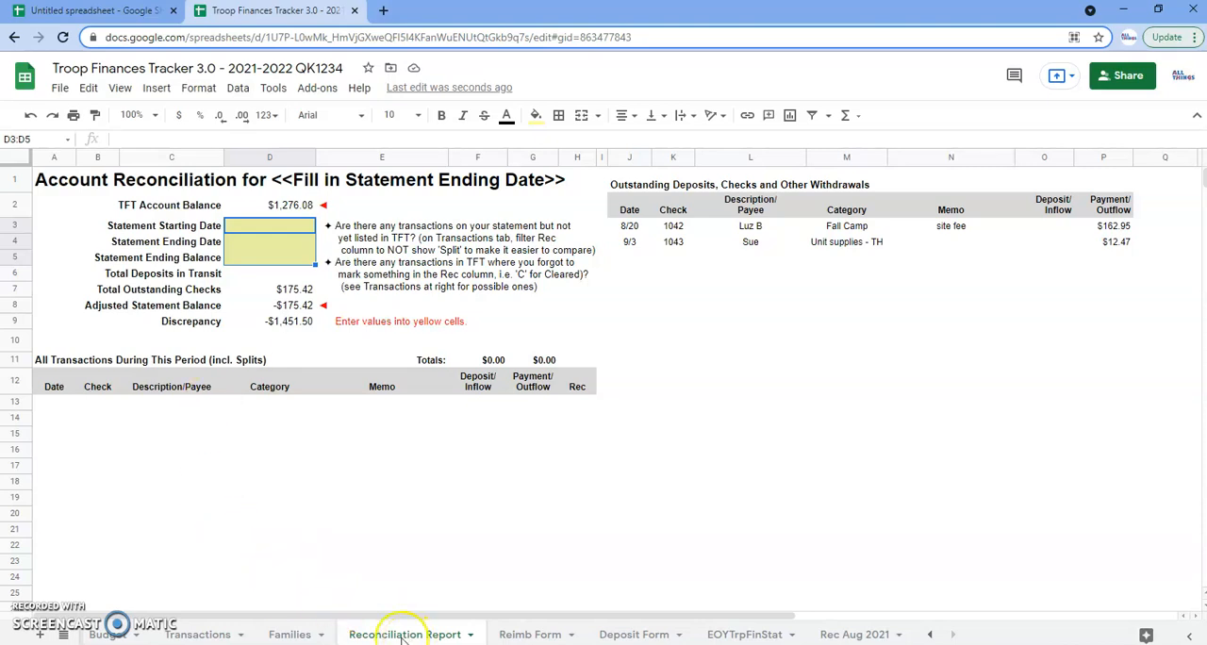
Reset the Rec column filter on the Transactions sheet to include all values, including Split
left_click(217, 636)
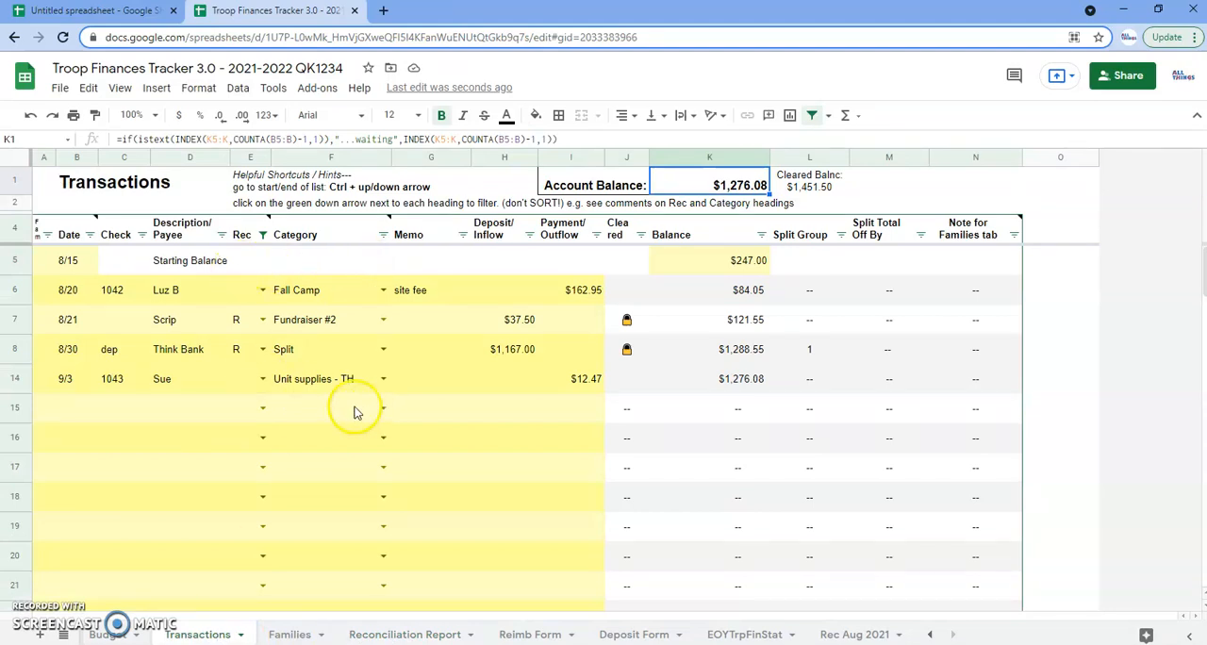
left_click(263, 236)
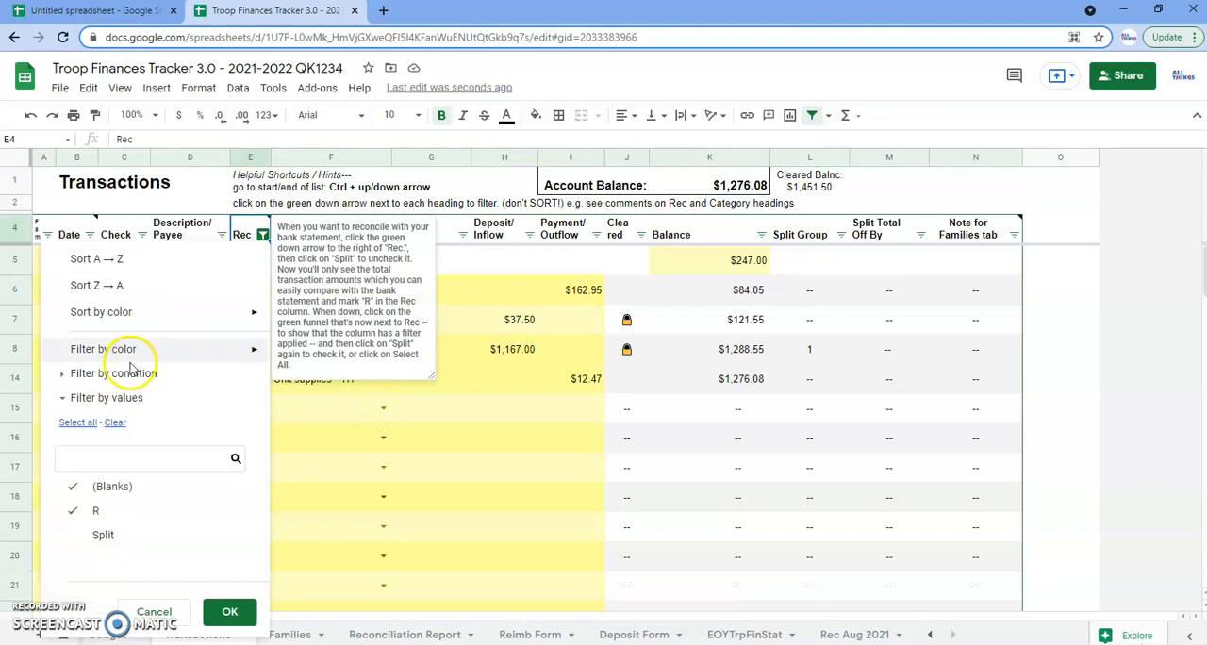
left_click(78, 422)
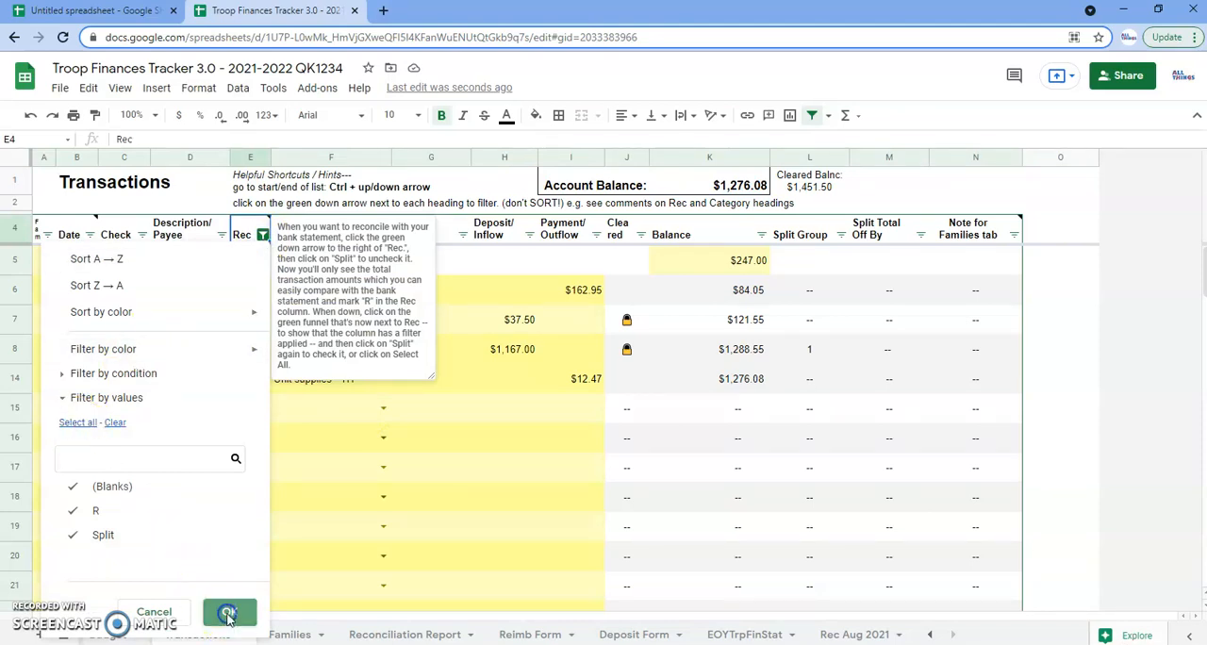
left_click(226, 611)
left_click(227, 554)
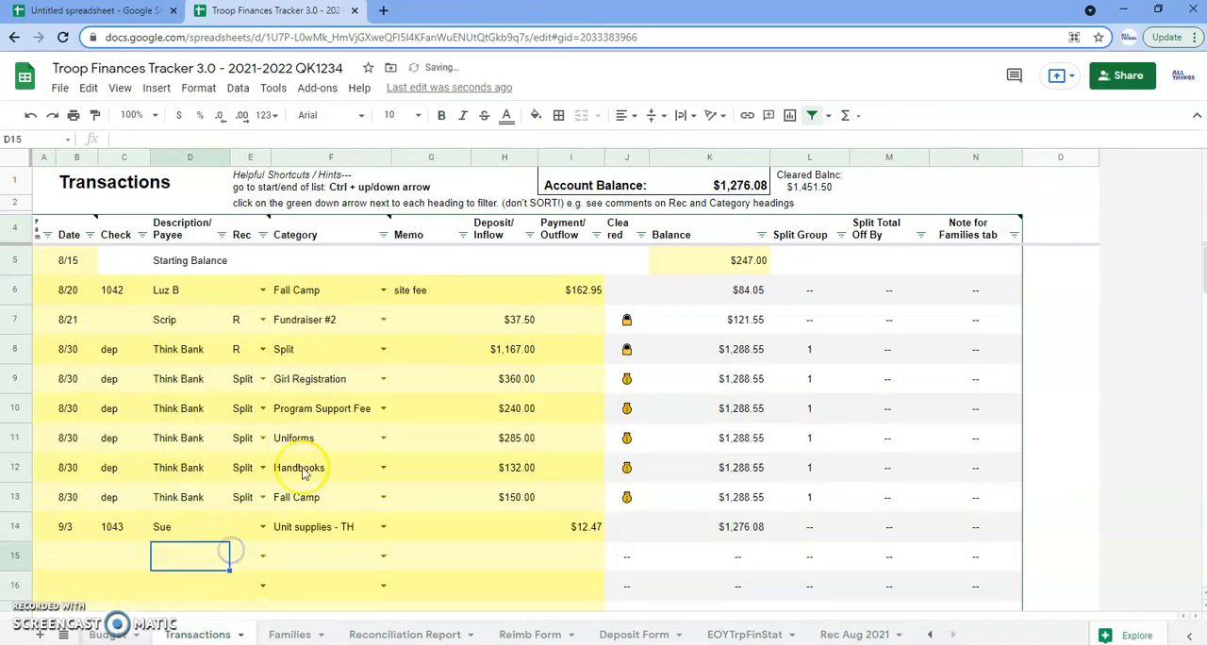
Preview both printed pages of the Deposit Form, including the additional page, and leave the print settings without printing
left_click(634, 635)
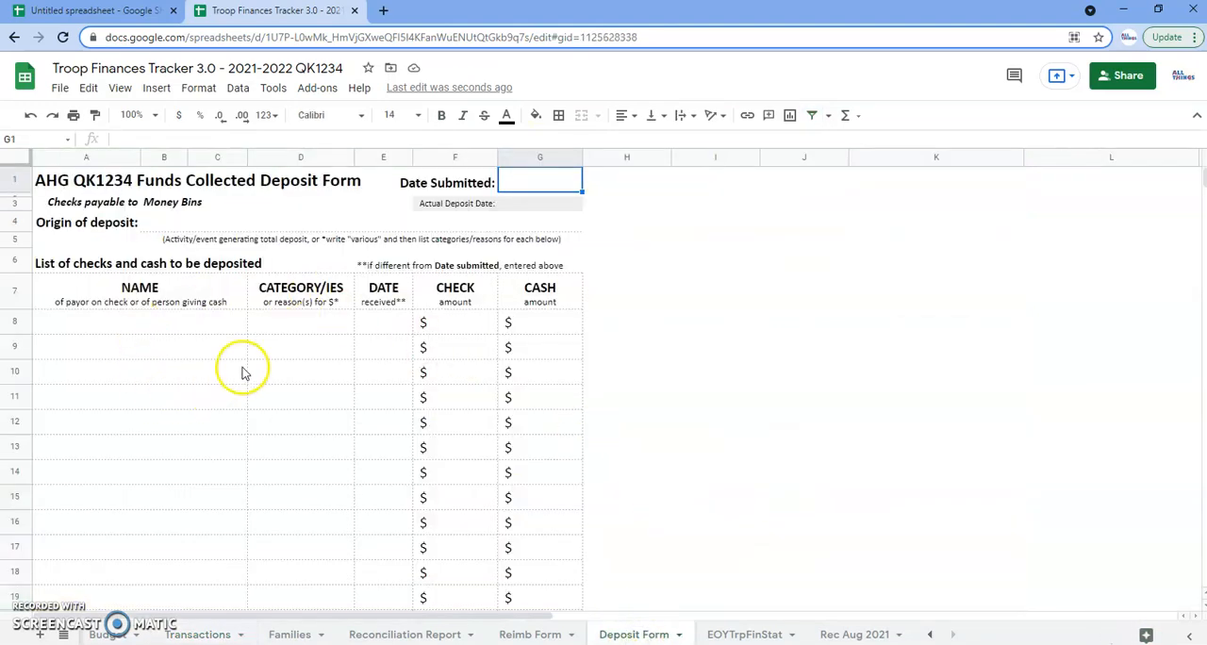
scroll(251, 369, "down", 2)
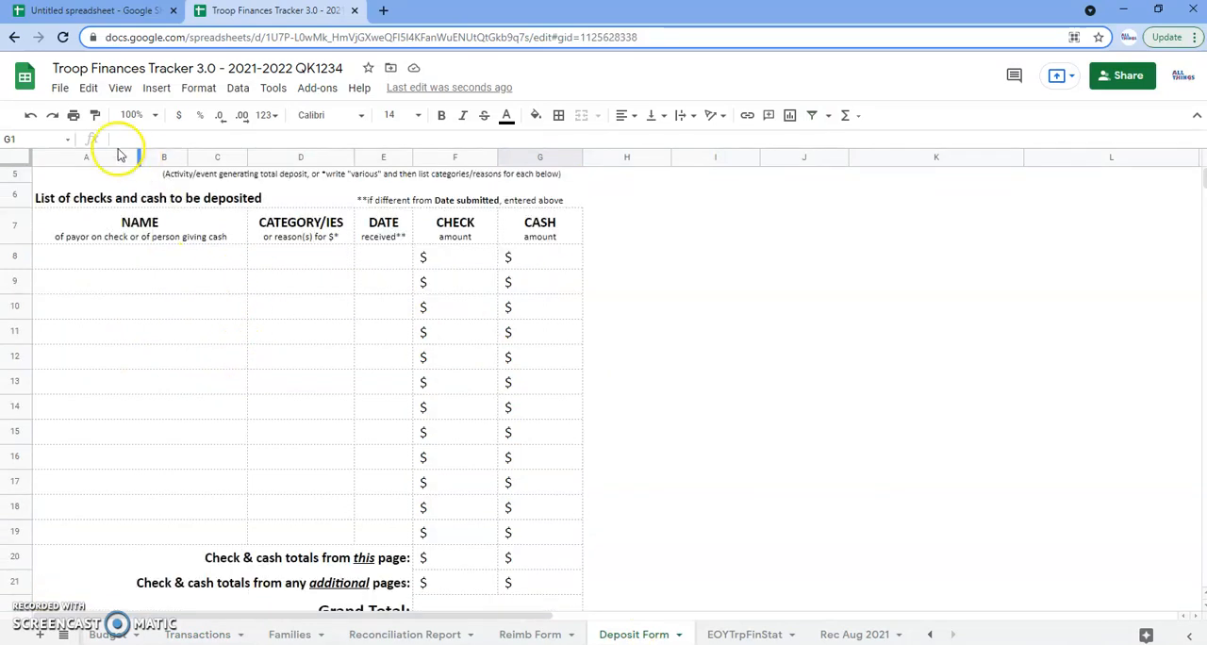
left_click(72, 115)
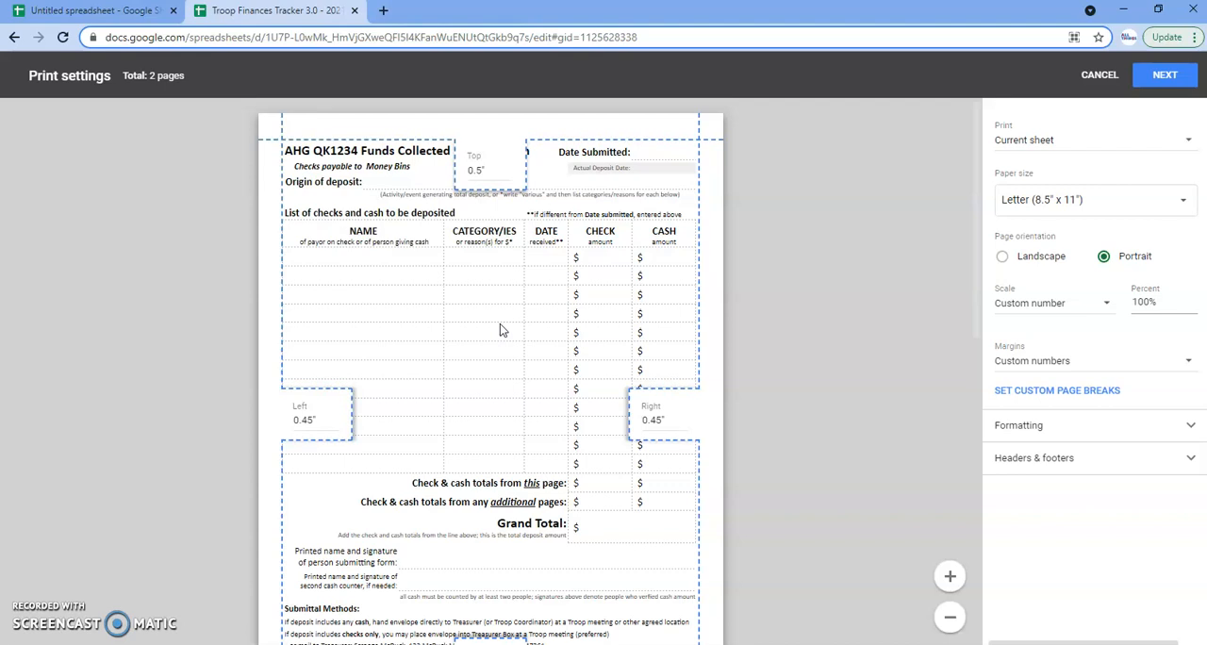
scroll(613, 370, "down", 7)
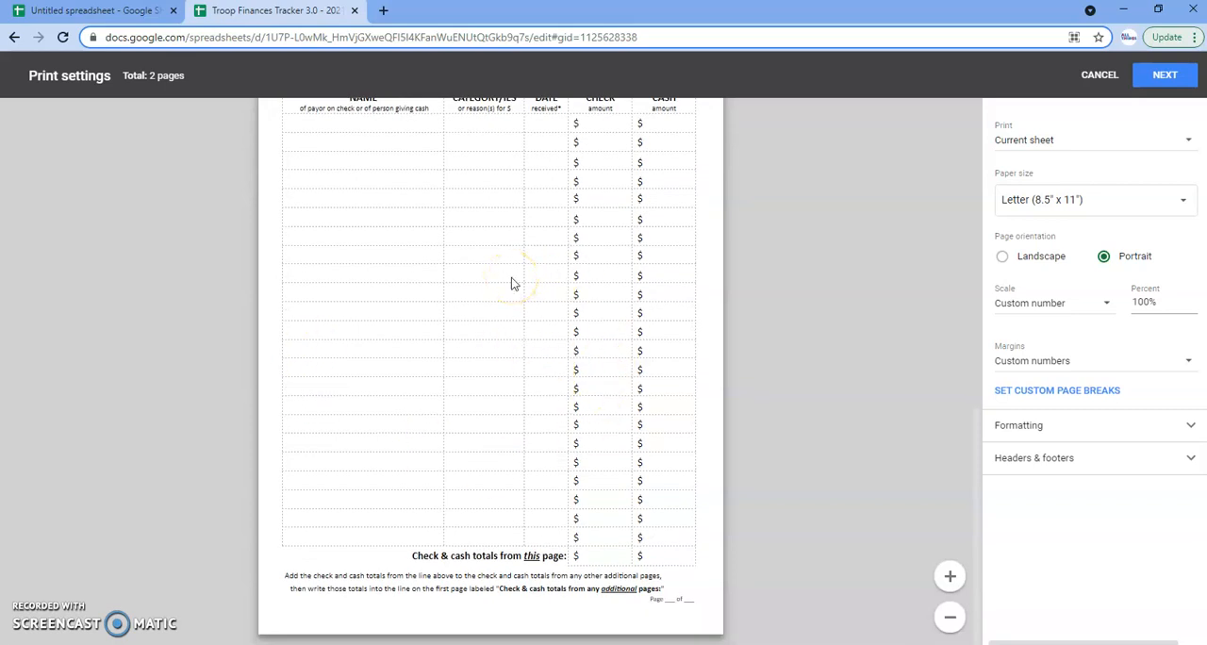
scroll(520, 292, "up", 6)
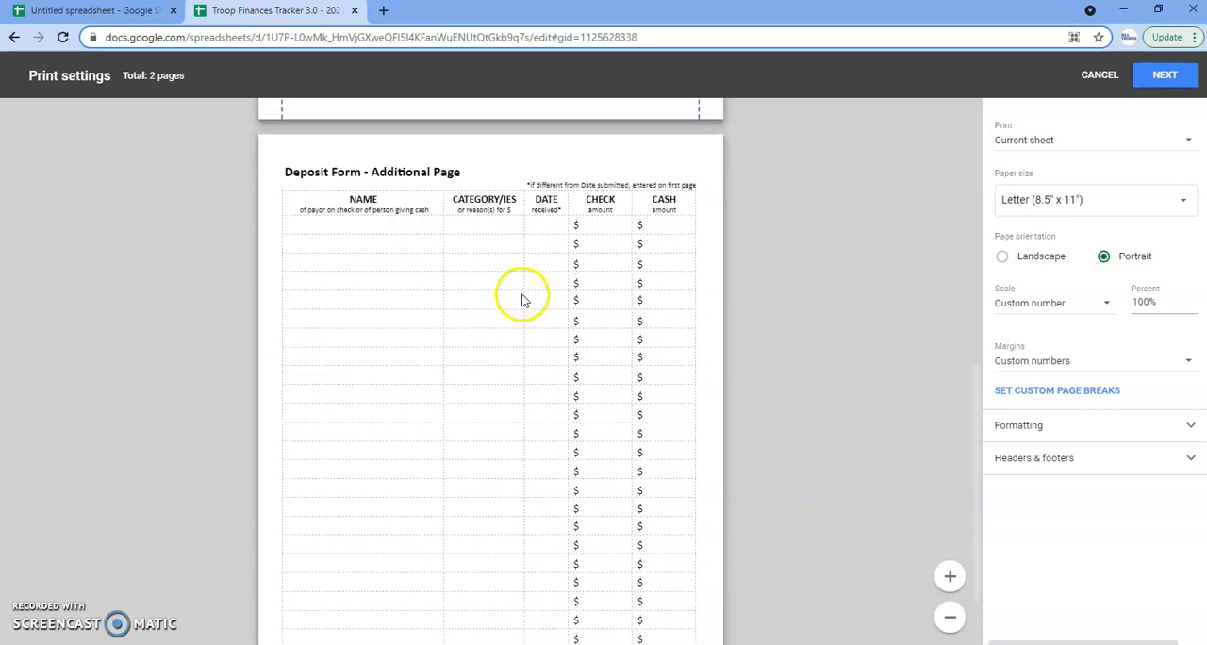
scroll(570, 344, "up", 1)
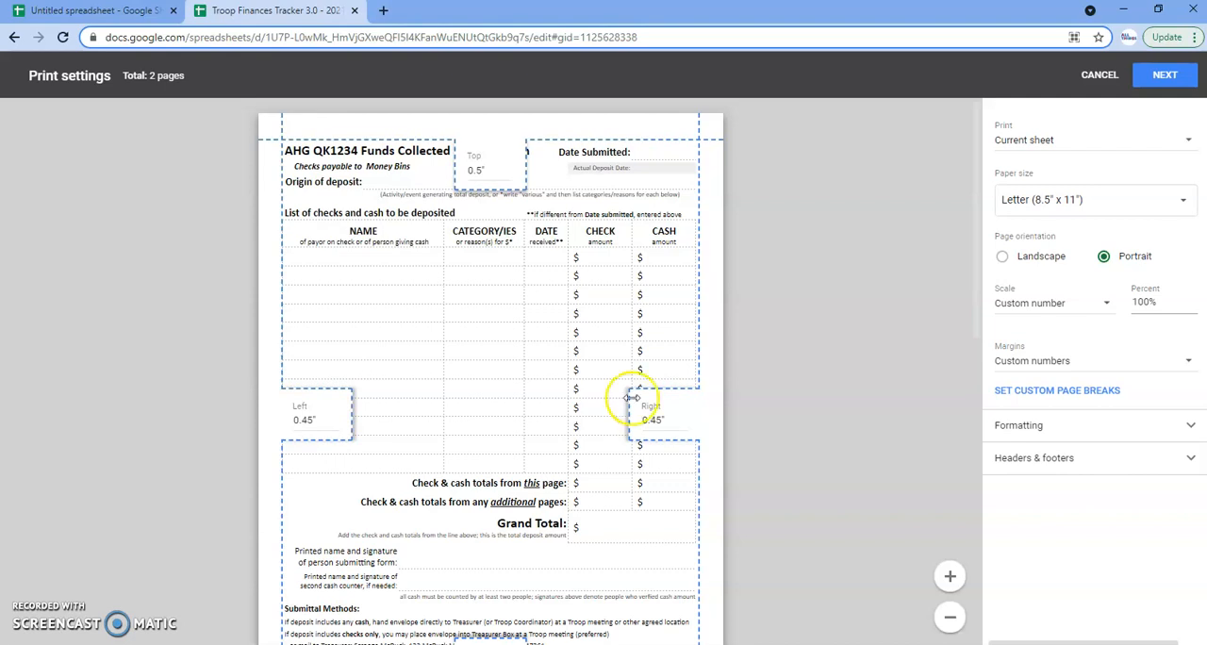
scroll(580, 332, "down", 6)
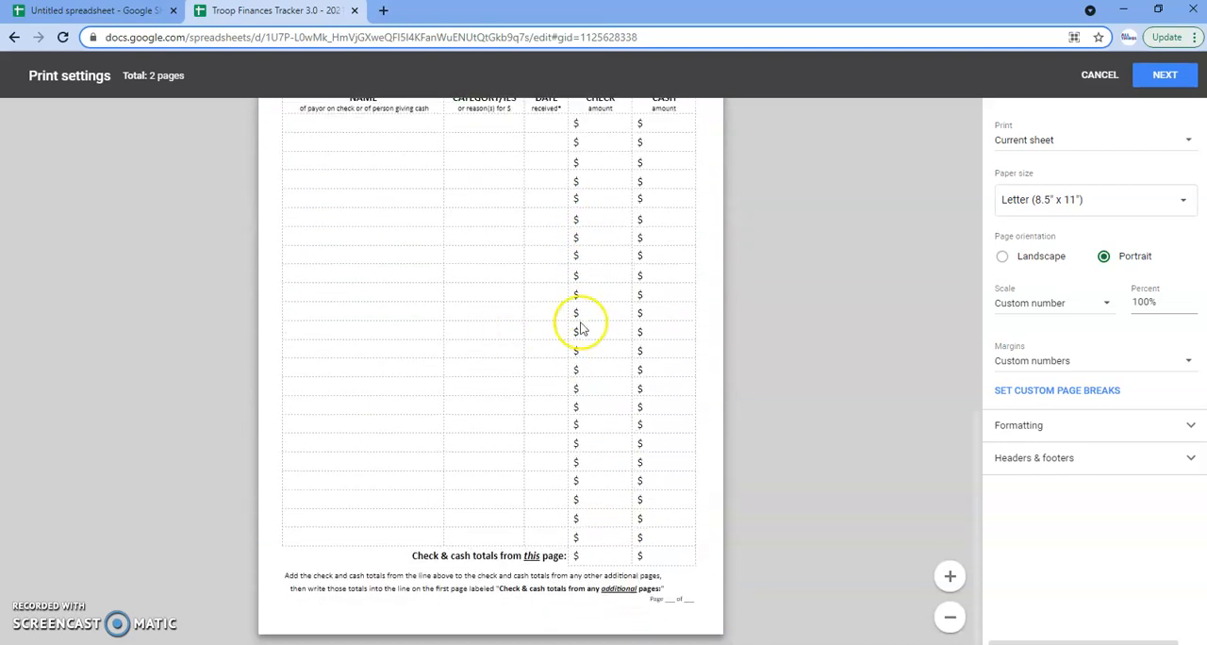
scroll(547, 383, "up", 5)
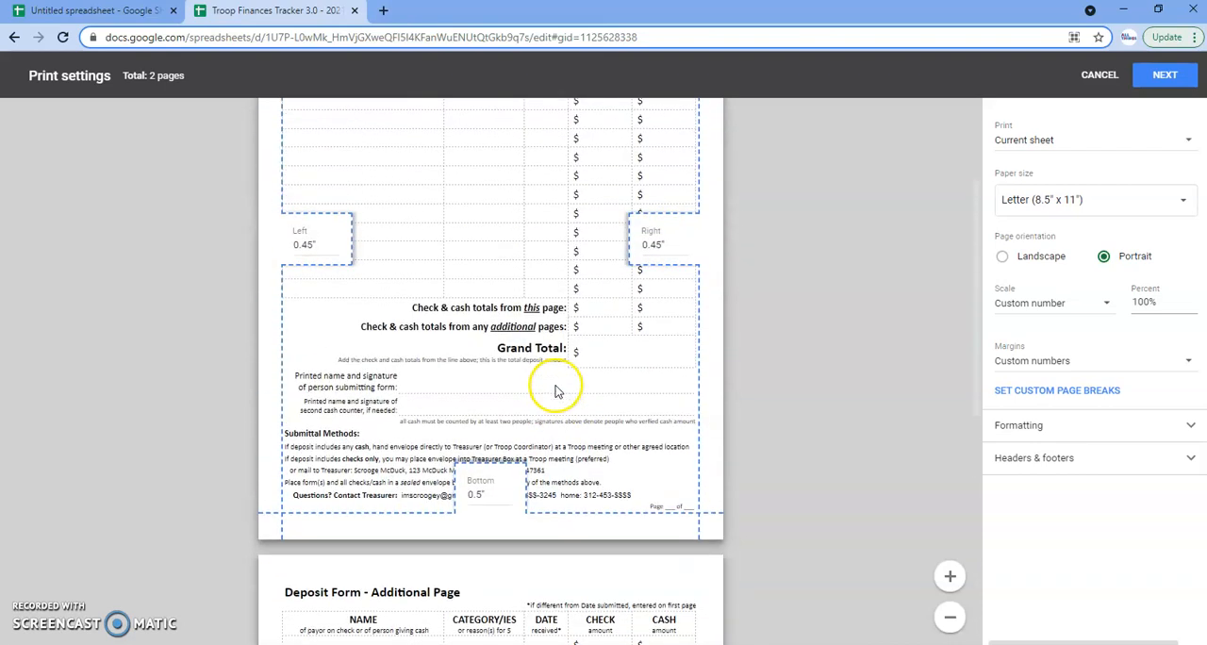
scroll(557, 391, "up", 2)
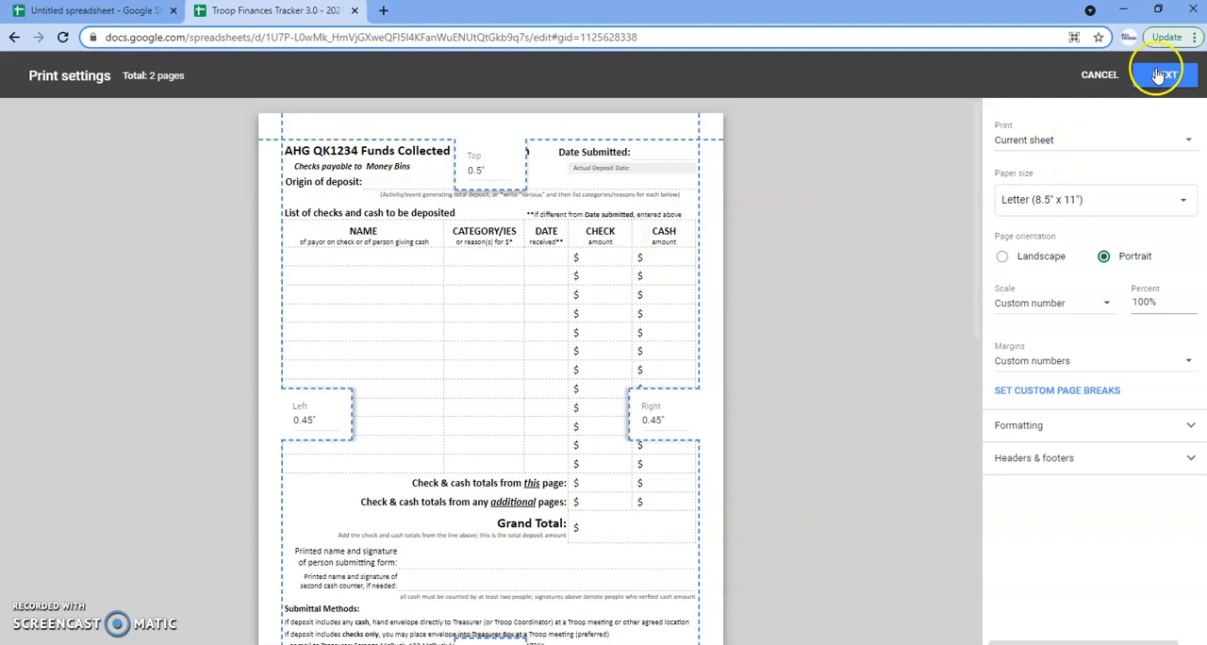
left_click(1096, 73)
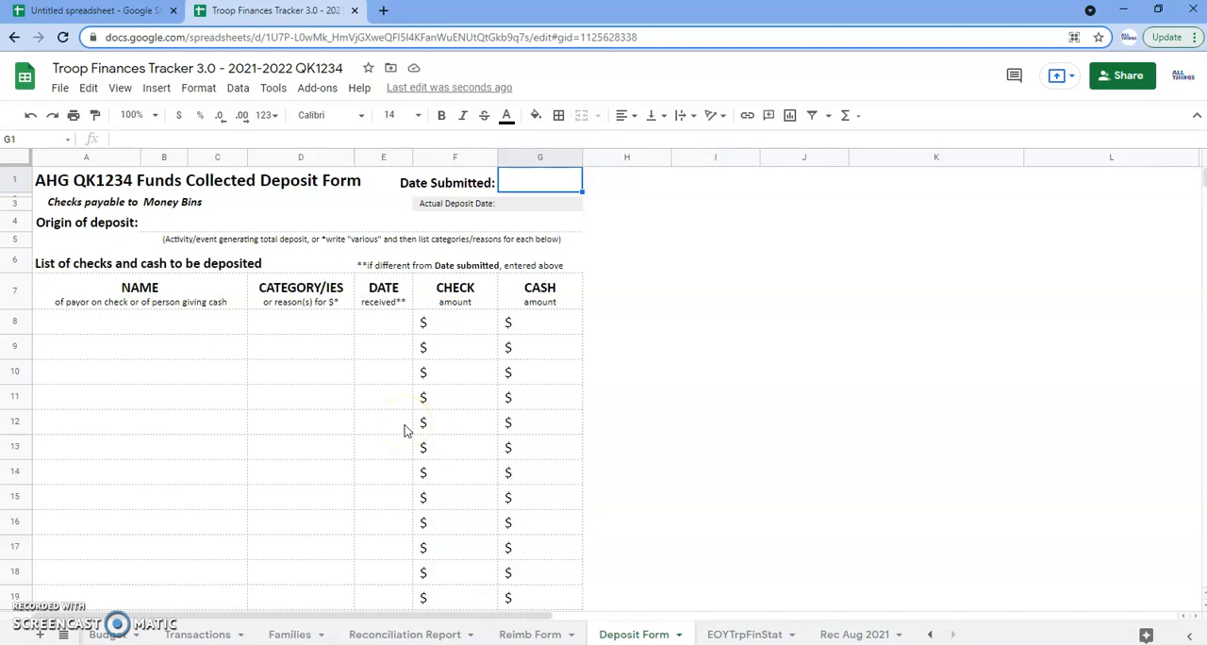
Examine the Deposit Form's totals, signature lines and submittal methods, and select the submitter's signature cell C24
left_click(642, 634)
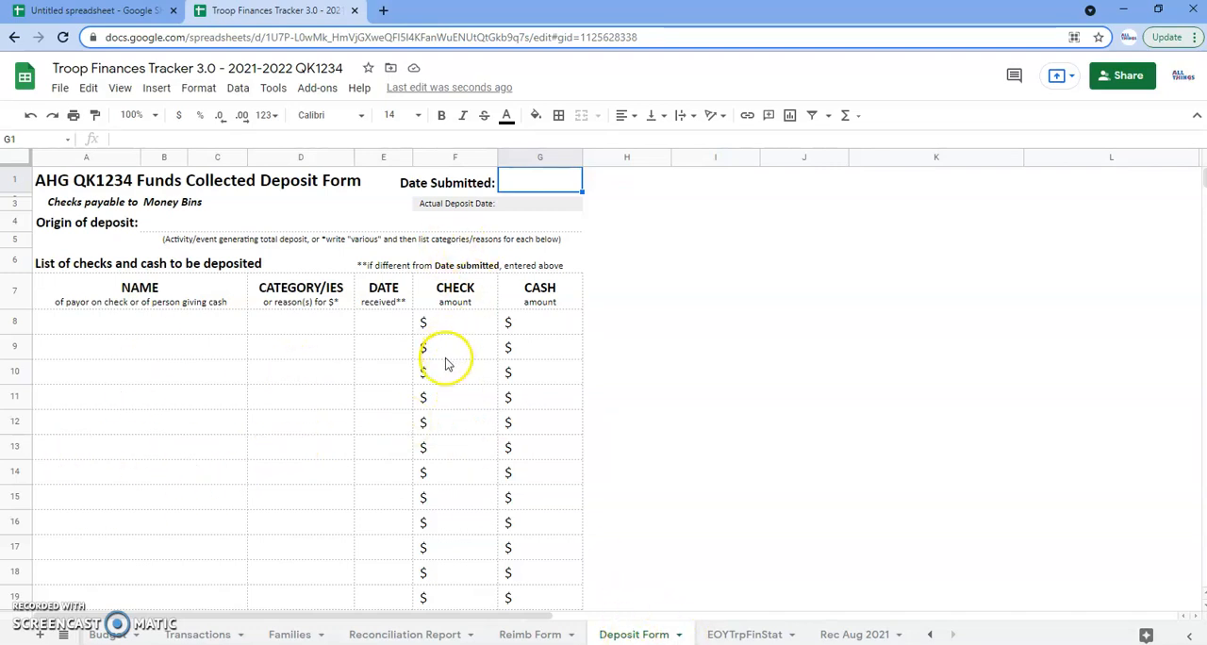
scroll(446, 370, "down", 3)
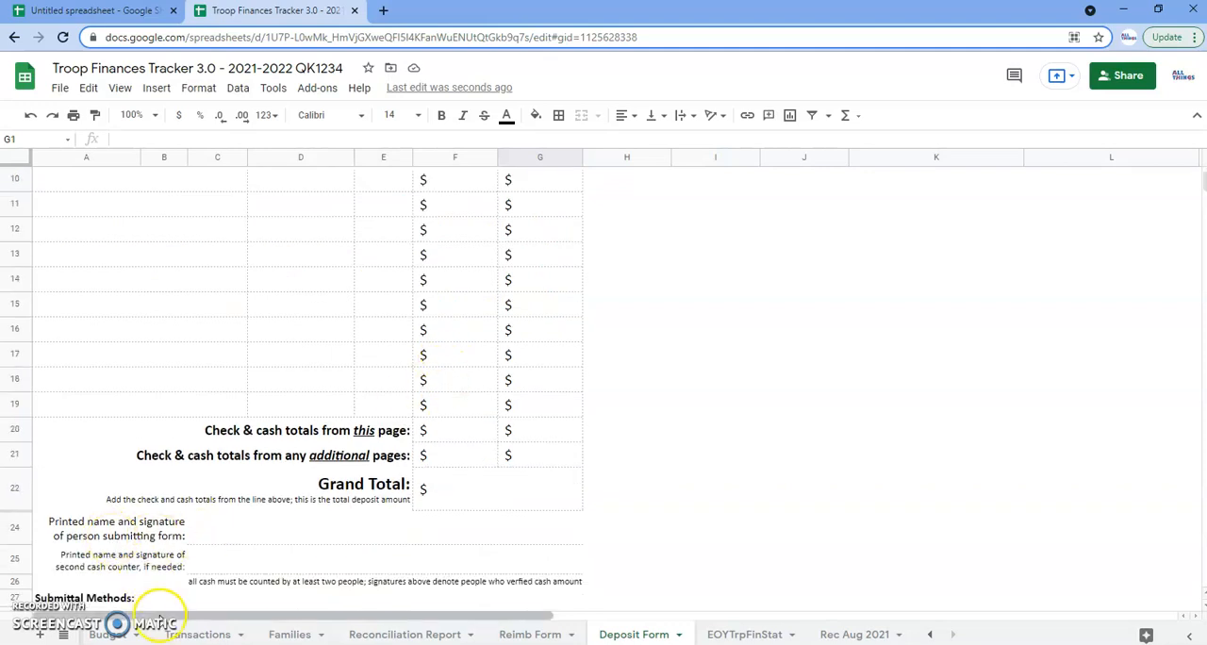
scroll(151, 529, "down", 1)
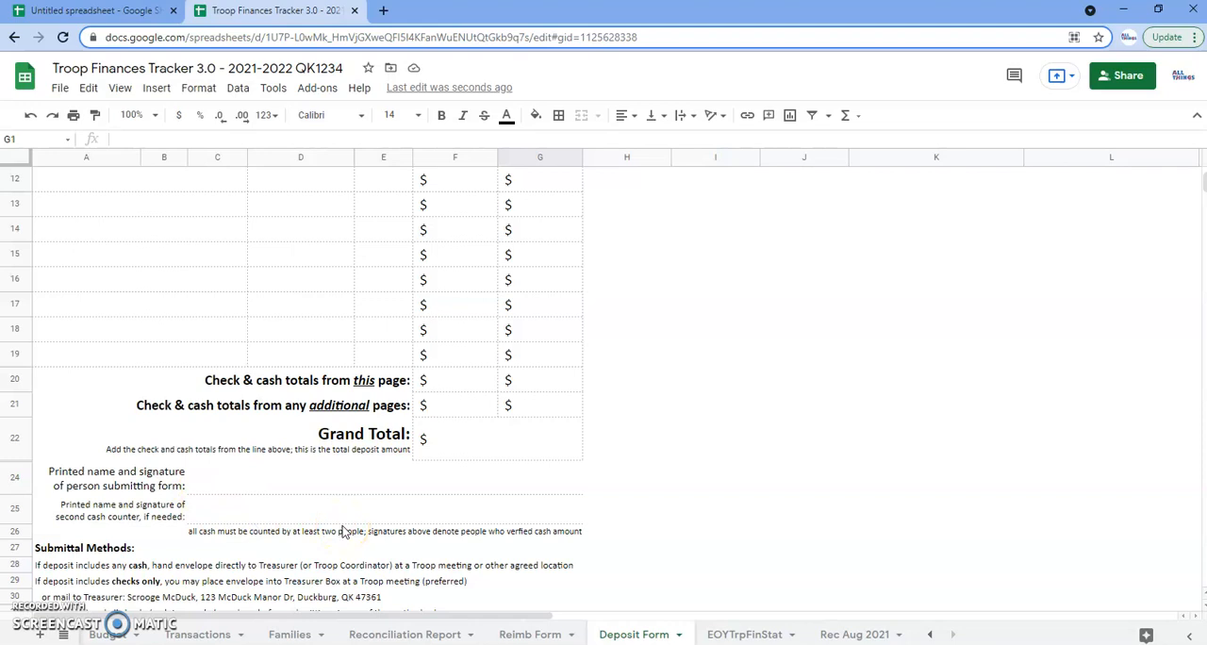
left_click(211, 486)
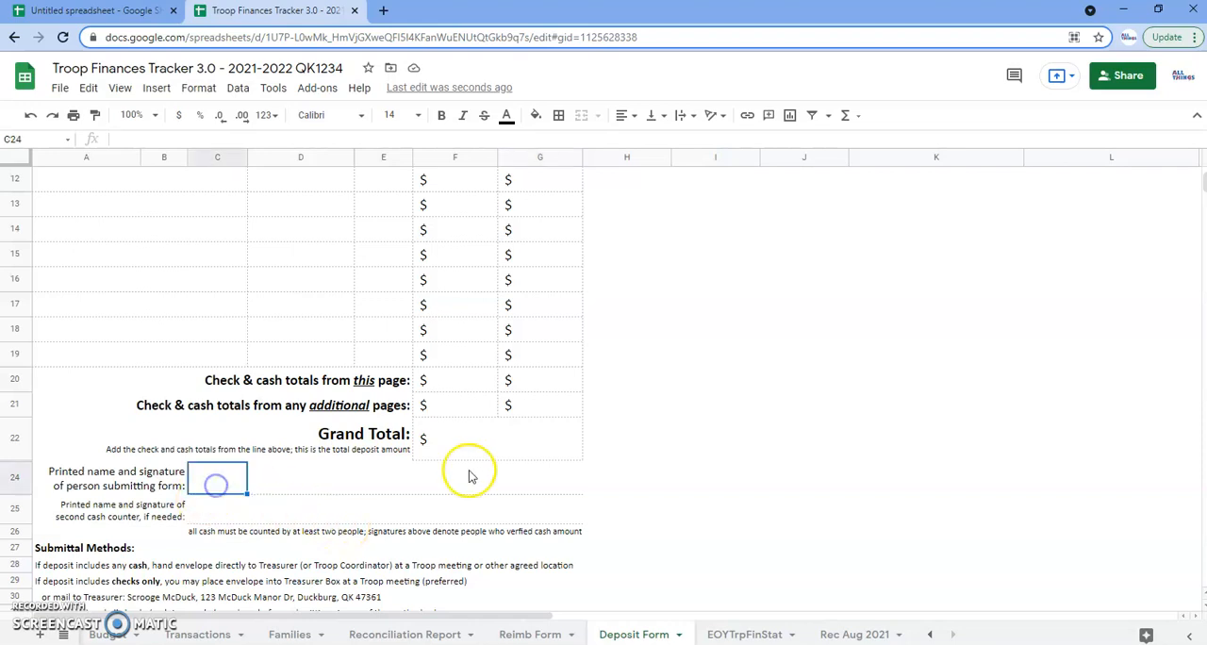